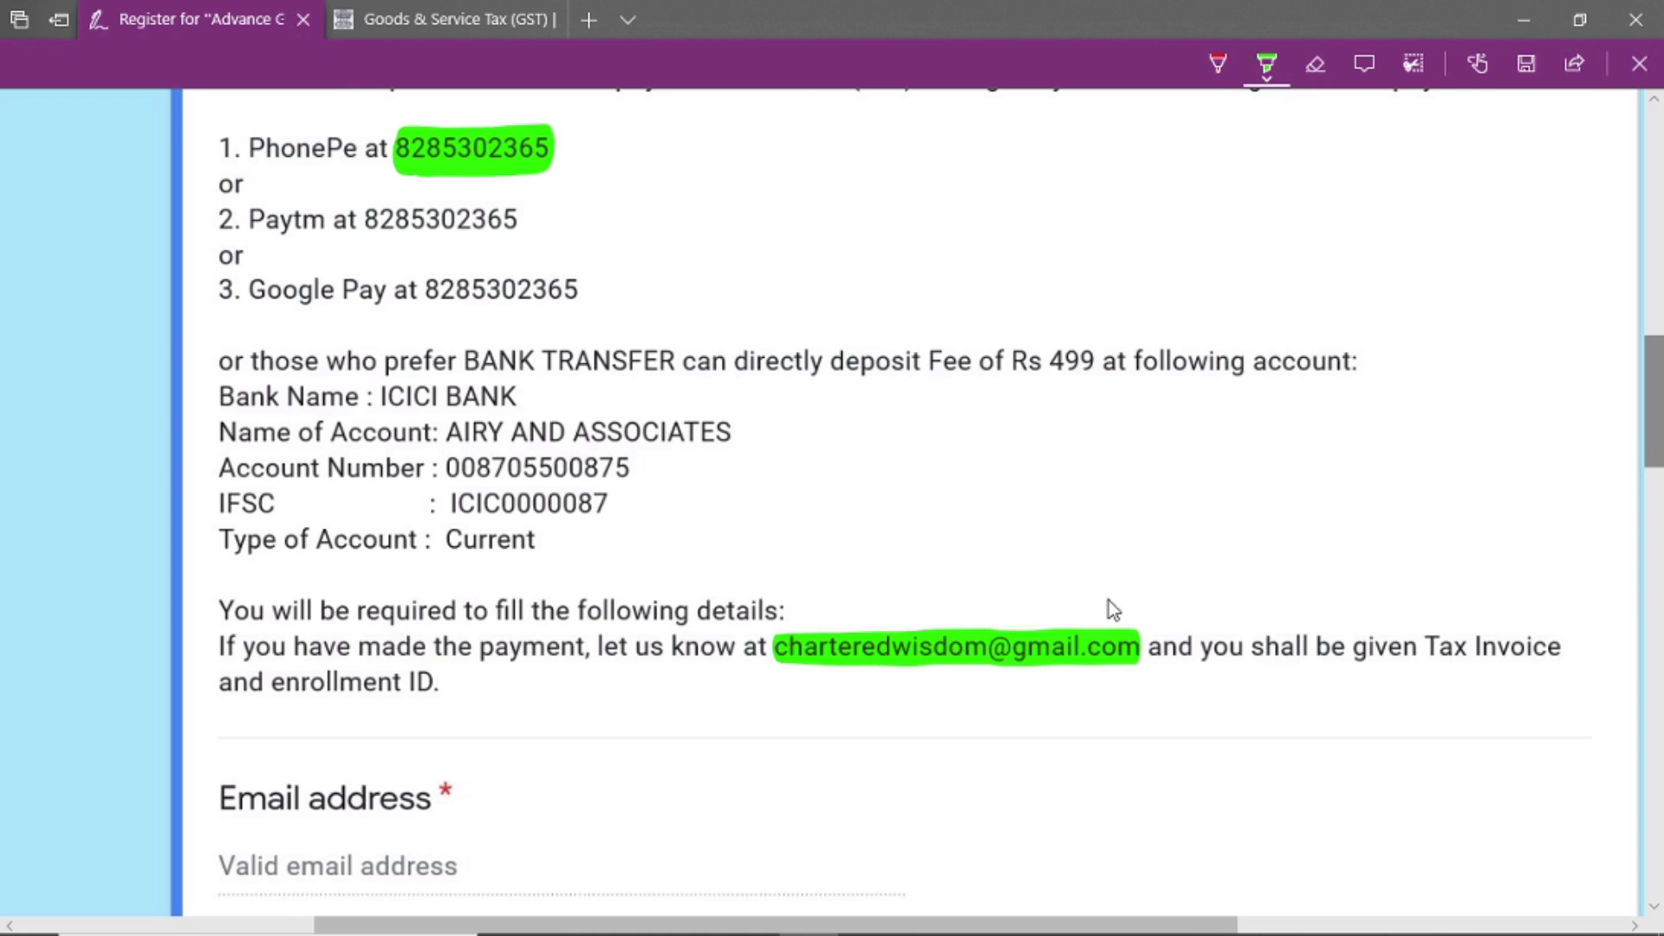
# - Review the fee payment instructions and the mode-of-payment options in the course registration form
pyautogui.moveTo(1661, 404); pyautogui.dragTo(1661, 380)
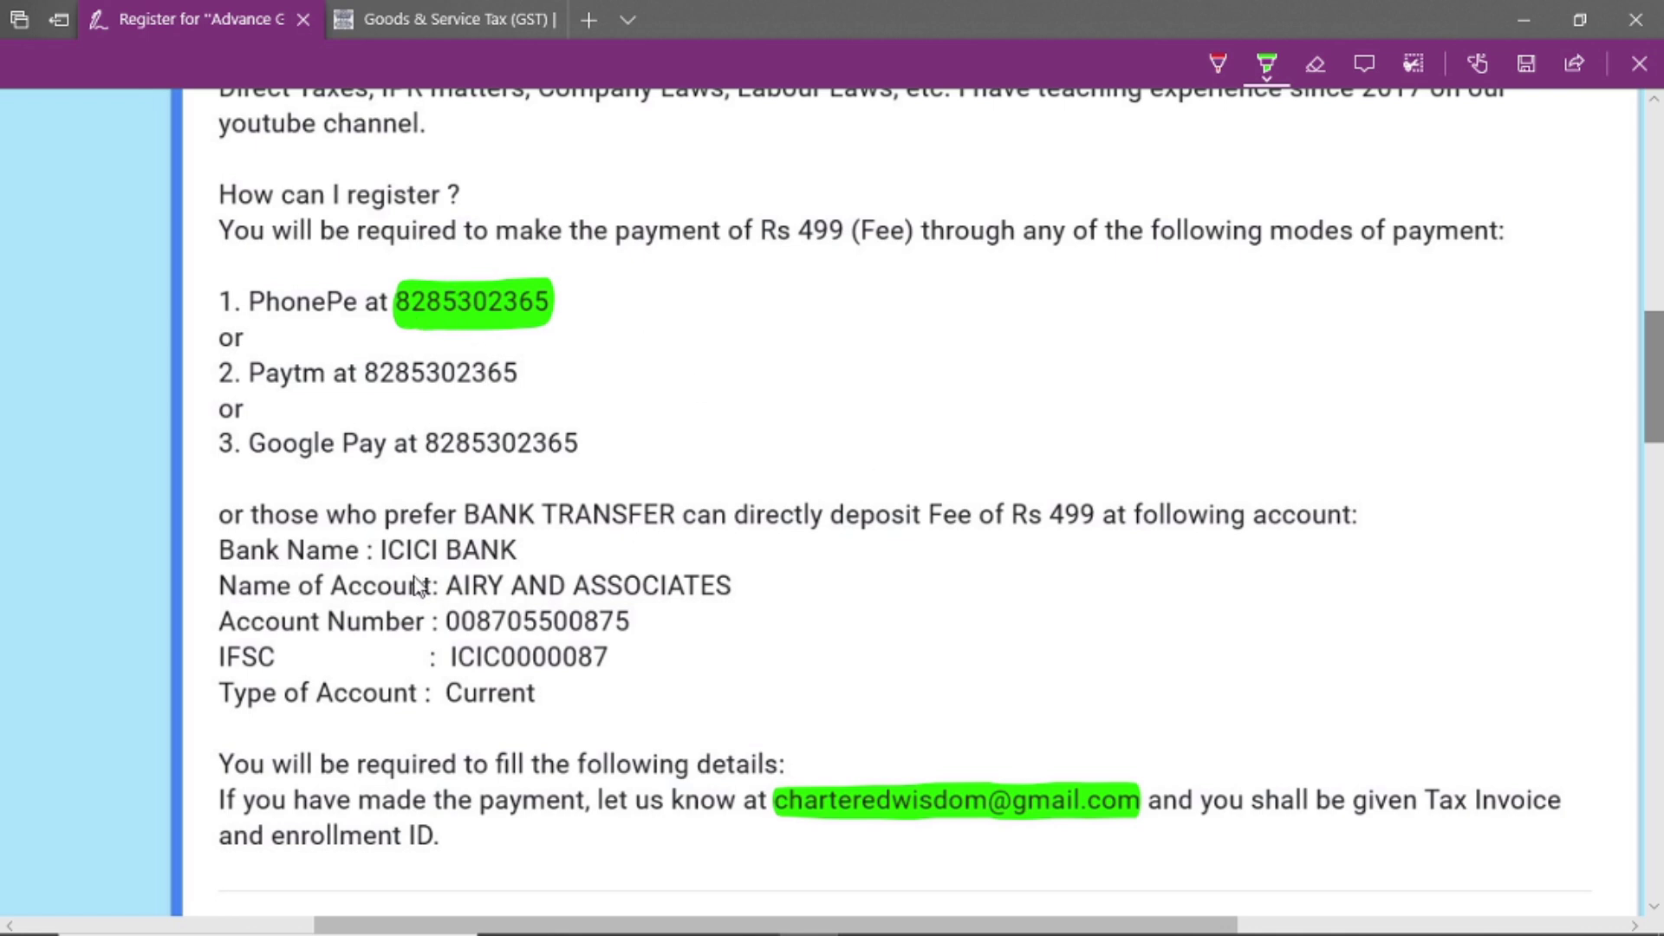
pyautogui.moveTo(1655, 422); pyautogui.dragTo(1657, 932)
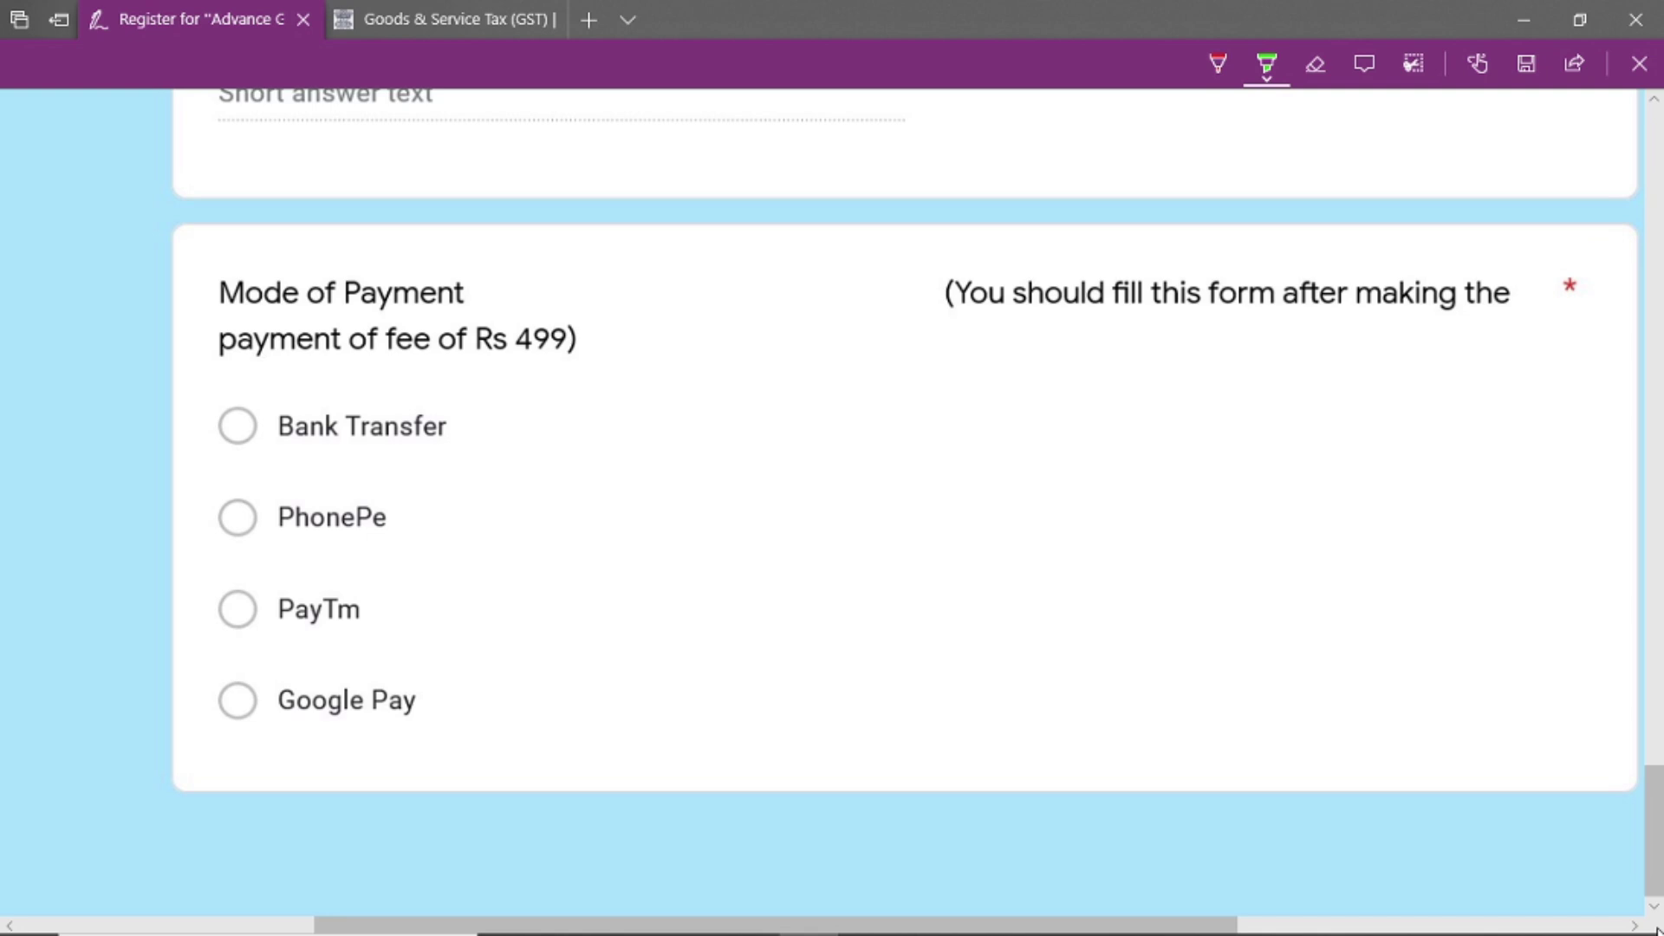
# - Switch to the GST portal and open the GSTR-3B monthly return for August 2020-21, acknowledging the filing guidelines
pyautogui.click(485, 18)
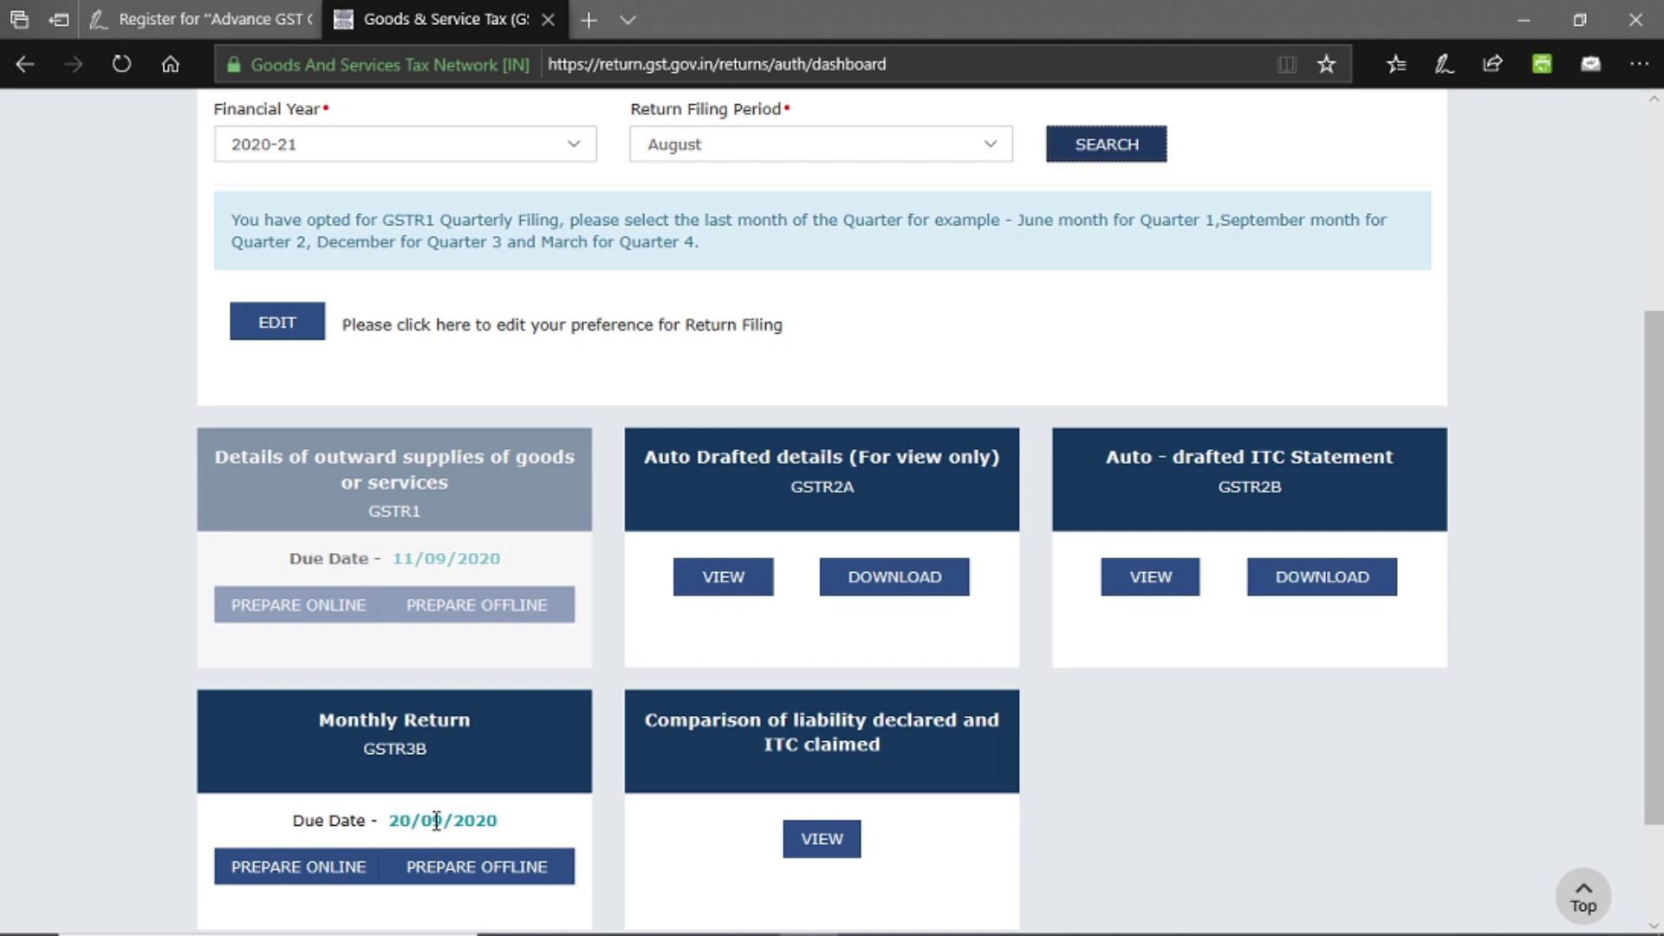
pyautogui.click(351, 741)
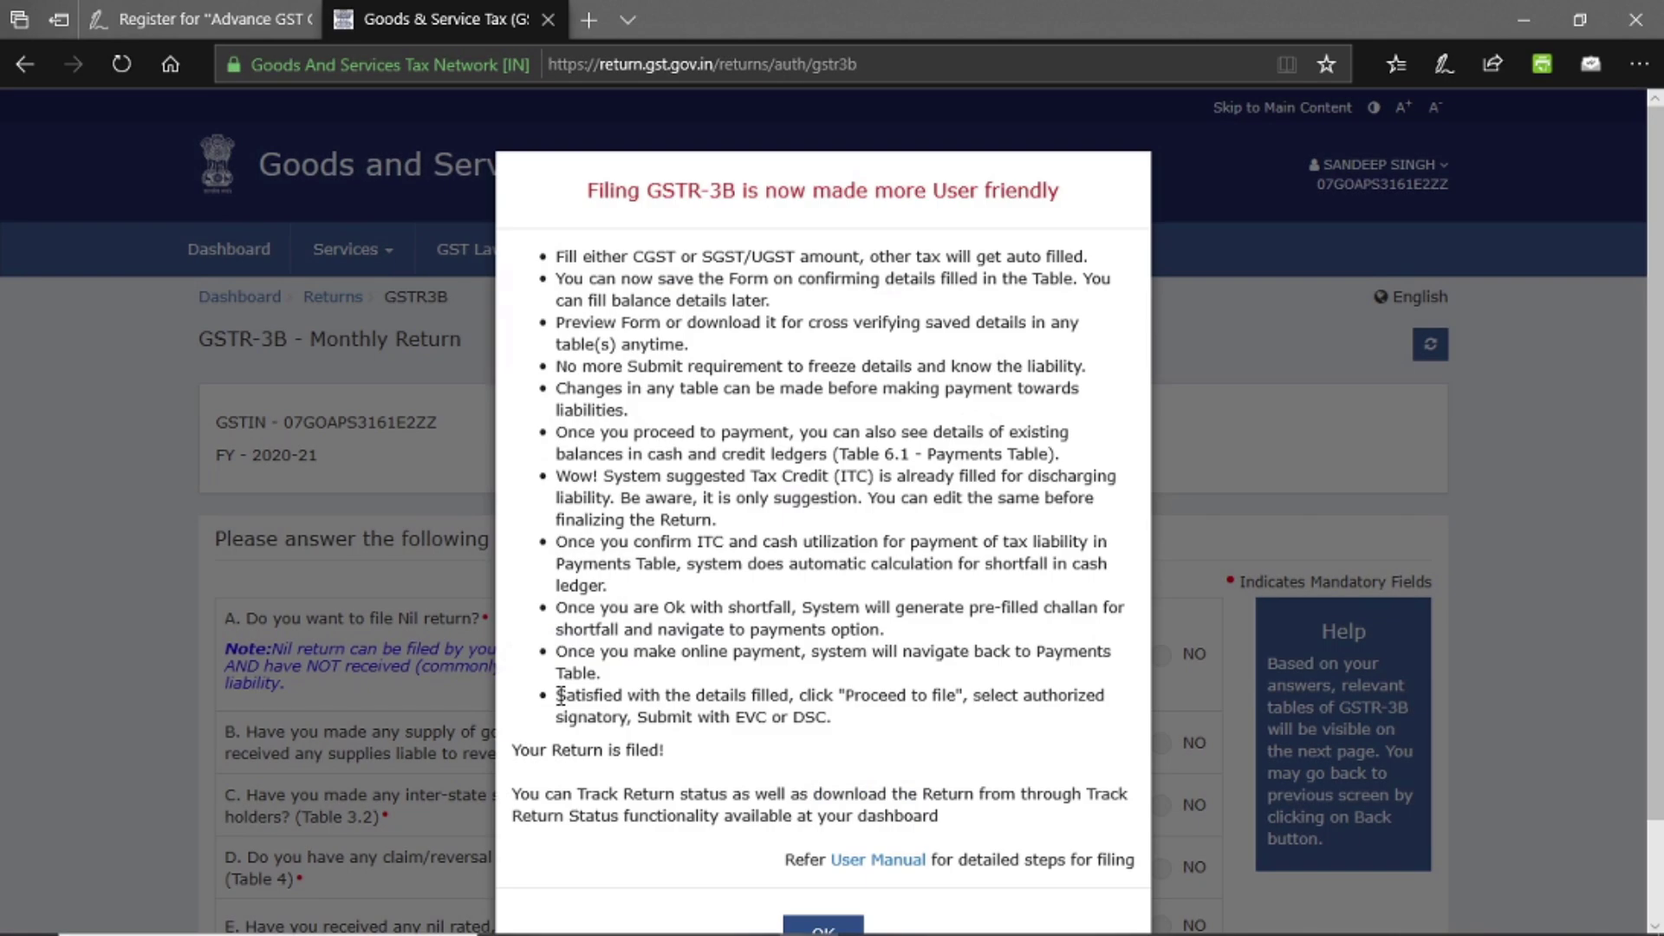
pyautogui.scroll(-2, 561, 696)
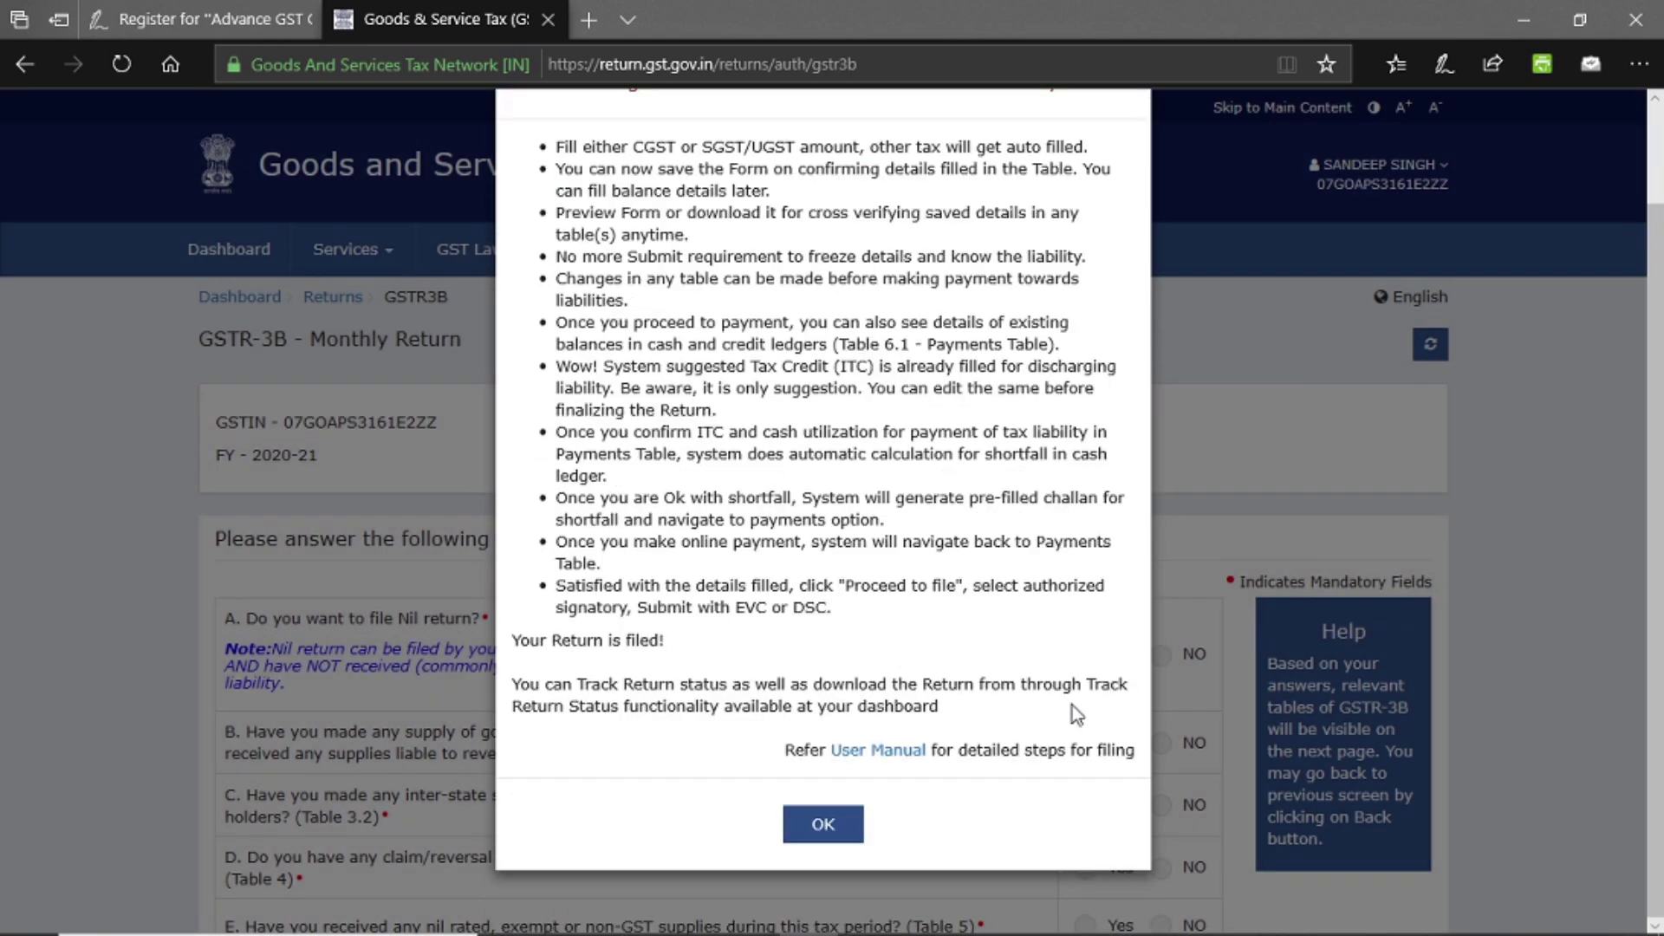
pyautogui.click(824, 824)
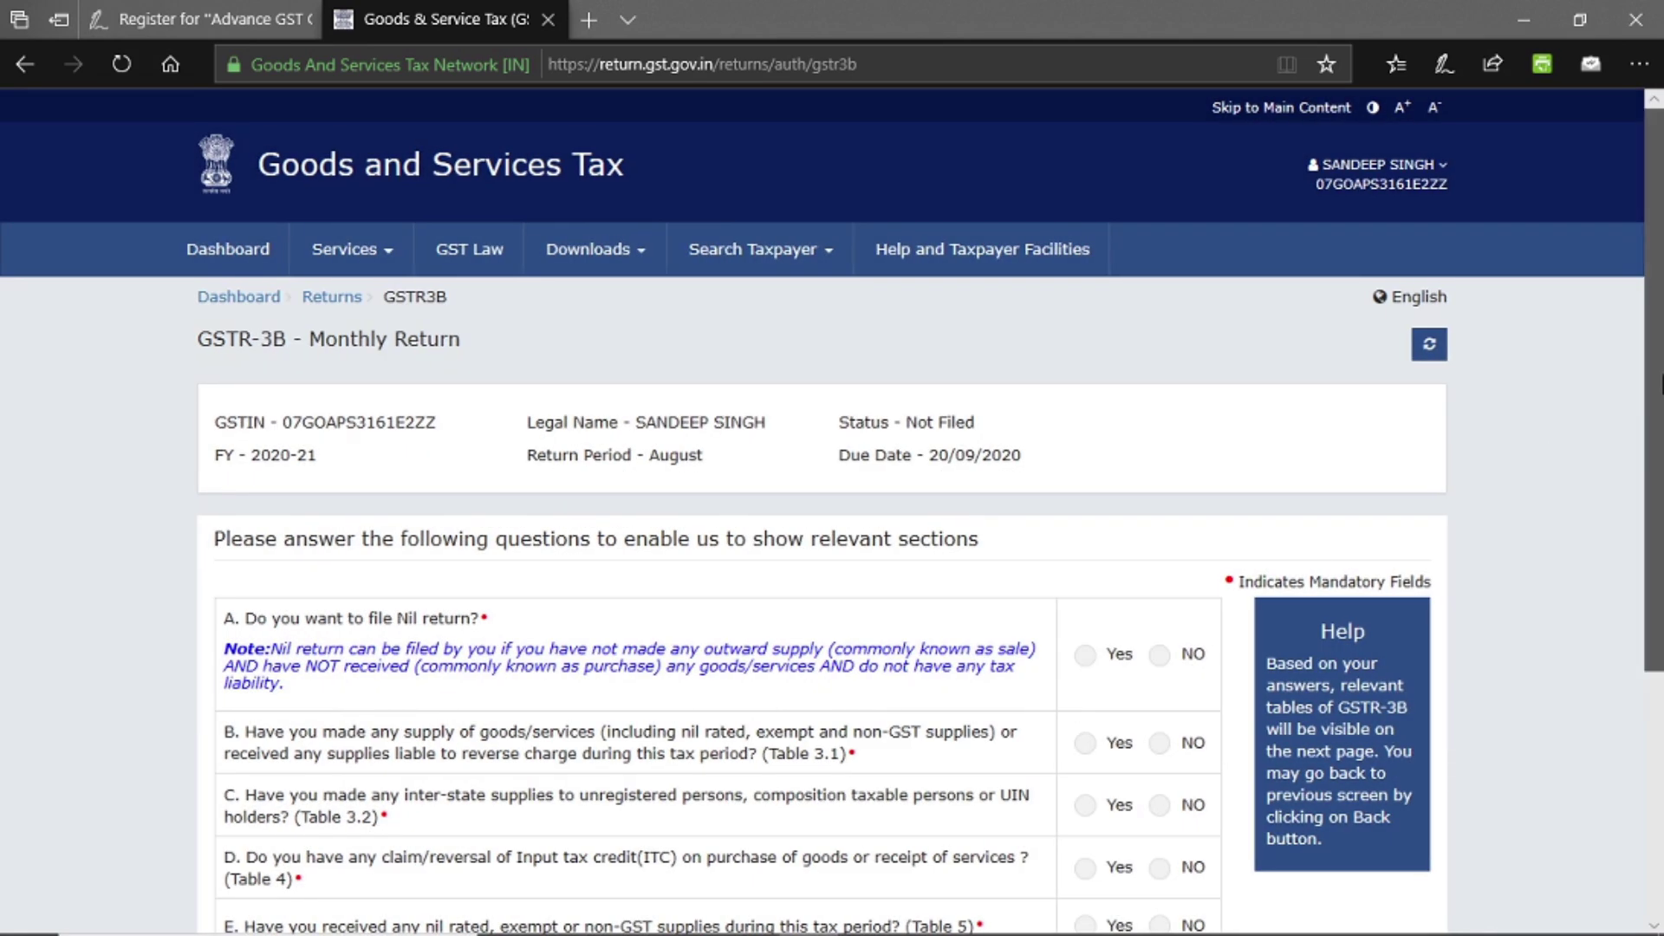
# - Answer No to filing a Nil return and Yes to questions B through F, and proceed to the return's tables
pyautogui.scroll(-2, 1660, 507)
pyautogui.moveTo(1659, 507); pyautogui.dragTo(1660, 607)
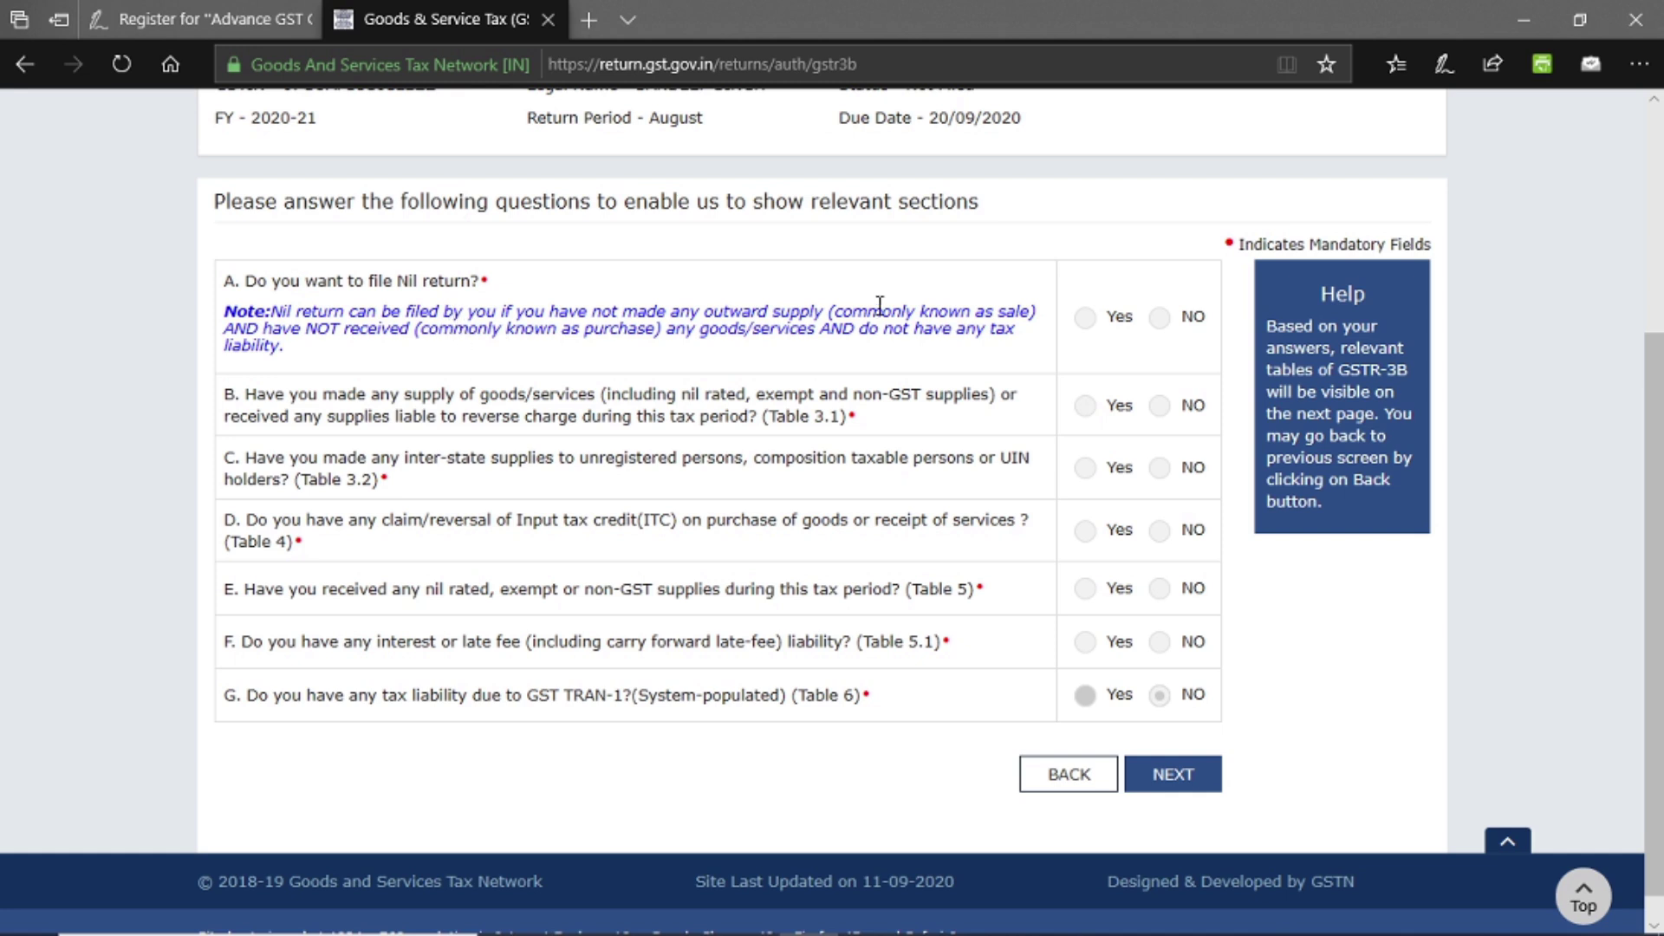
pyautogui.click(1162, 329)
pyautogui.click(1094, 414)
pyautogui.click(1090, 468)
pyautogui.click(1082, 534)
pyautogui.click(1084, 590)
pyautogui.click(1085, 664)
pyautogui.click(1170, 772)
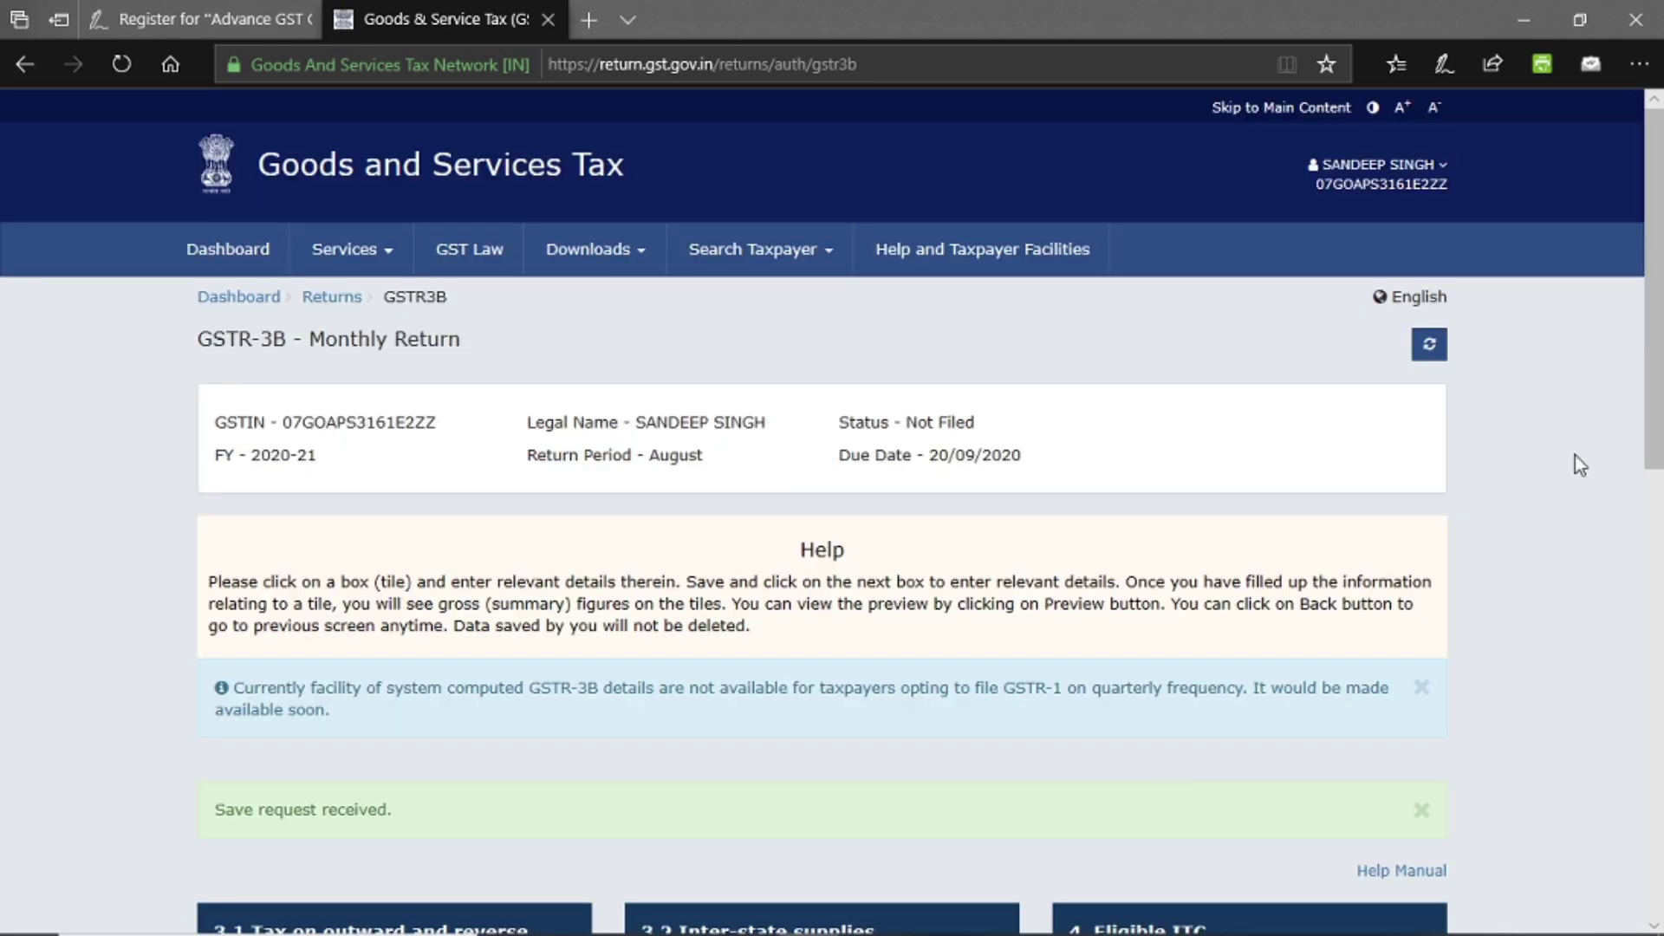
# - Open table 3.1 for tax on outward and reverse charge inward supplies, acknowledging the IGST export refund guidelines
pyautogui.scroll(-5, 1574, 455)
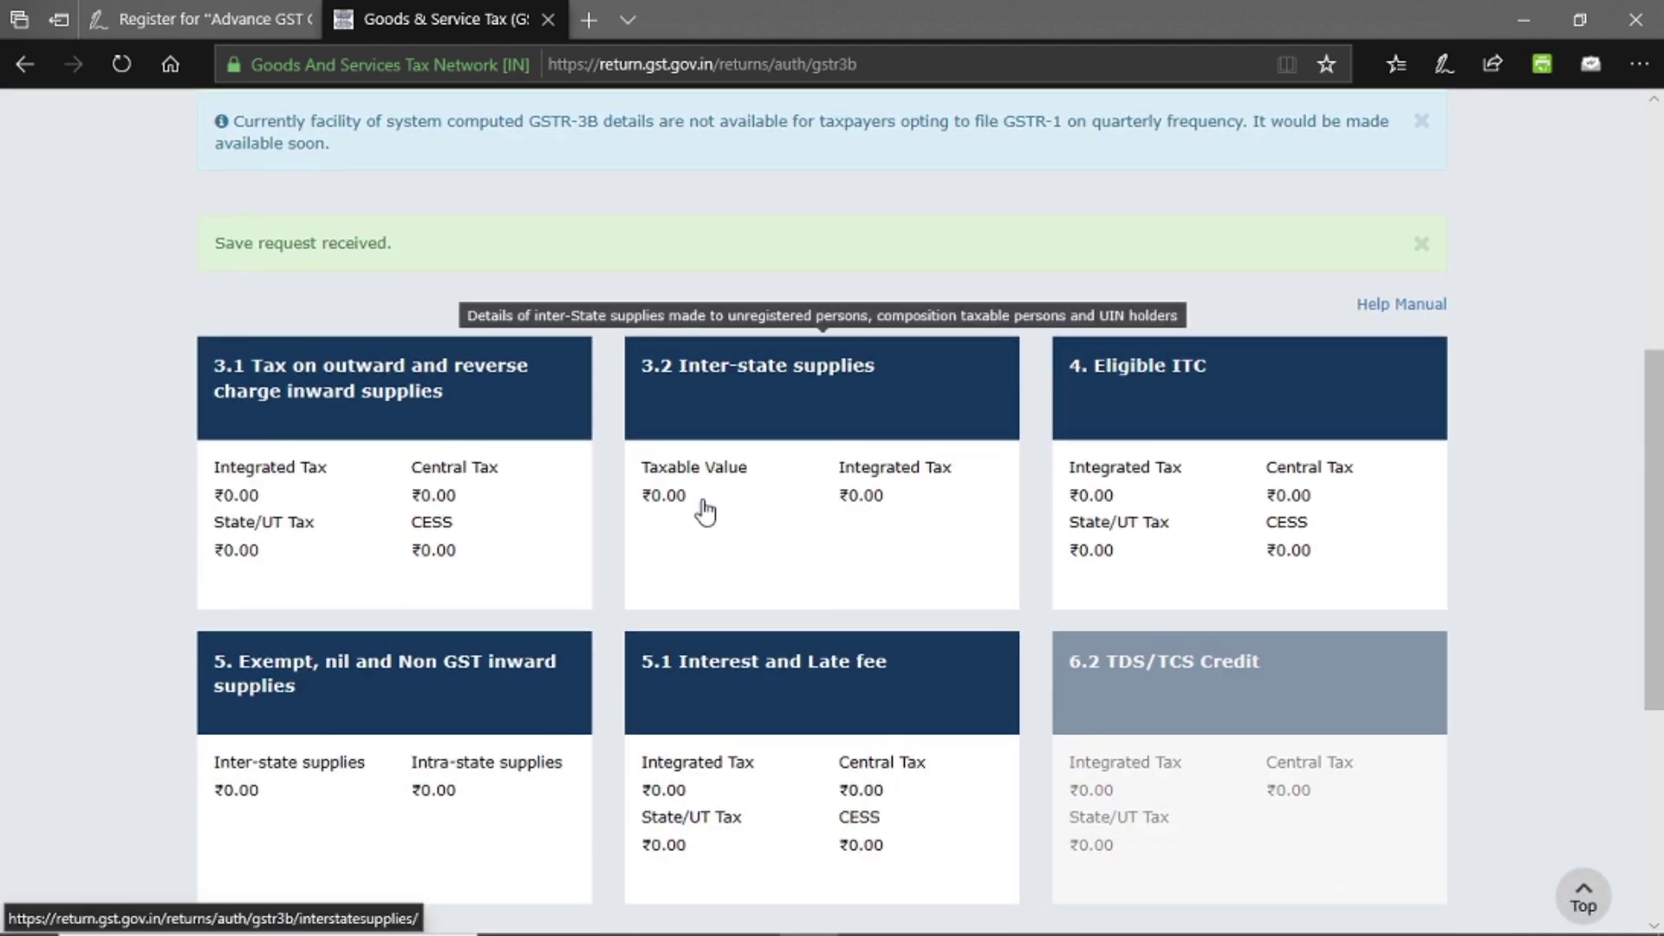
pyautogui.click(316, 418)
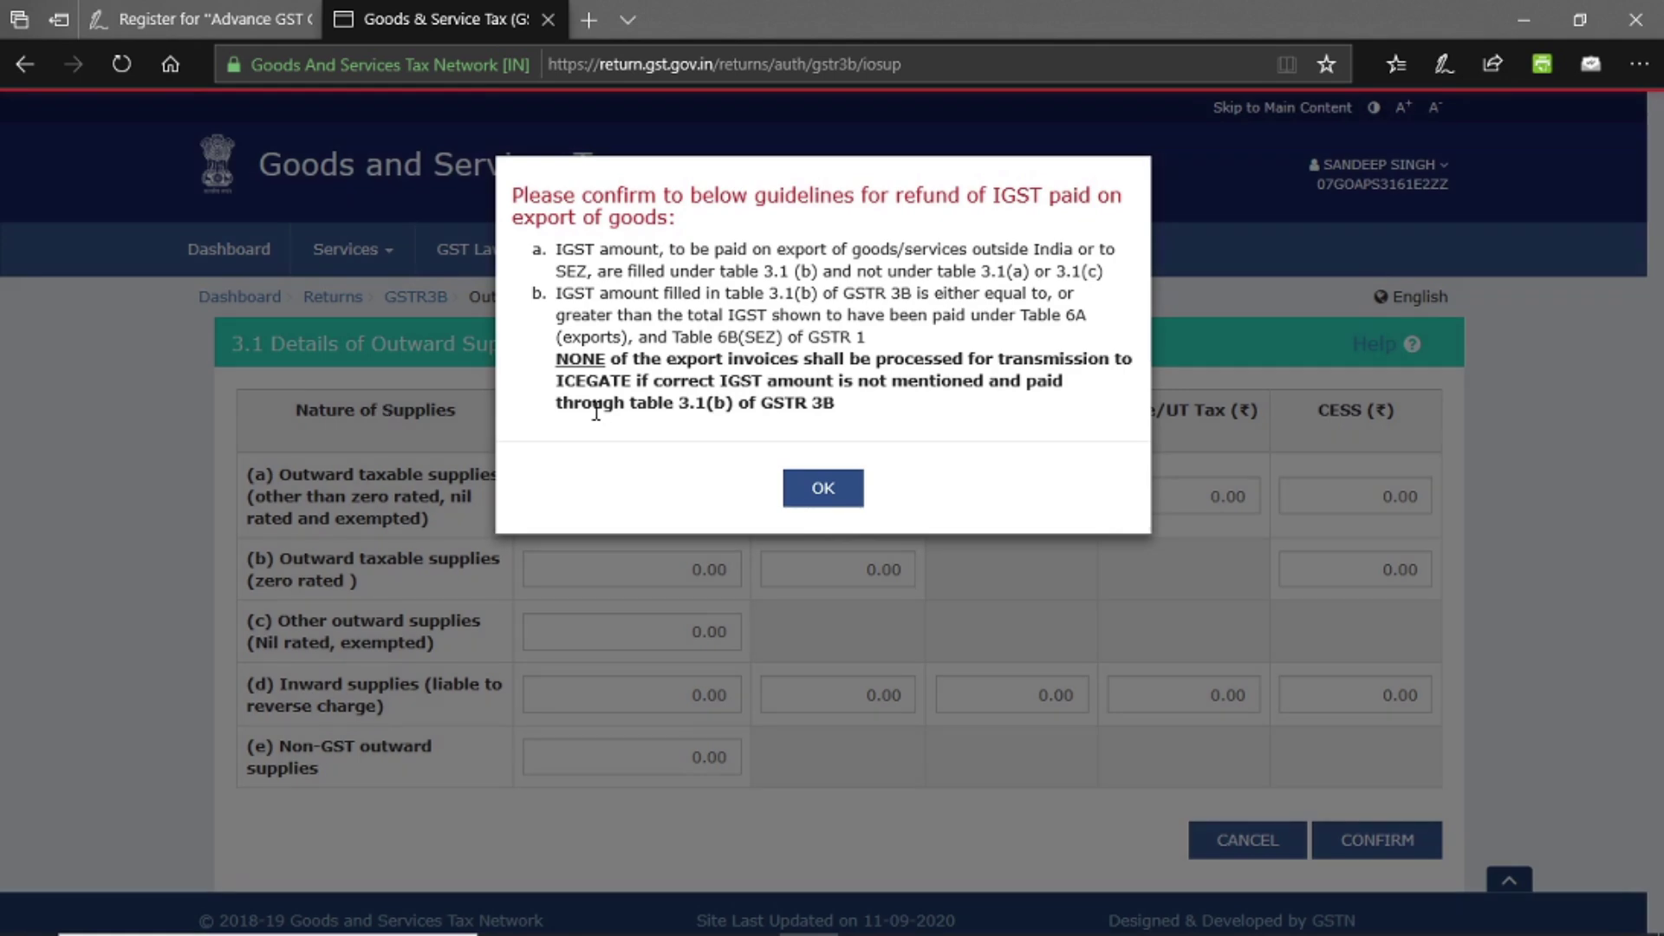
pyautogui.click(823, 490)
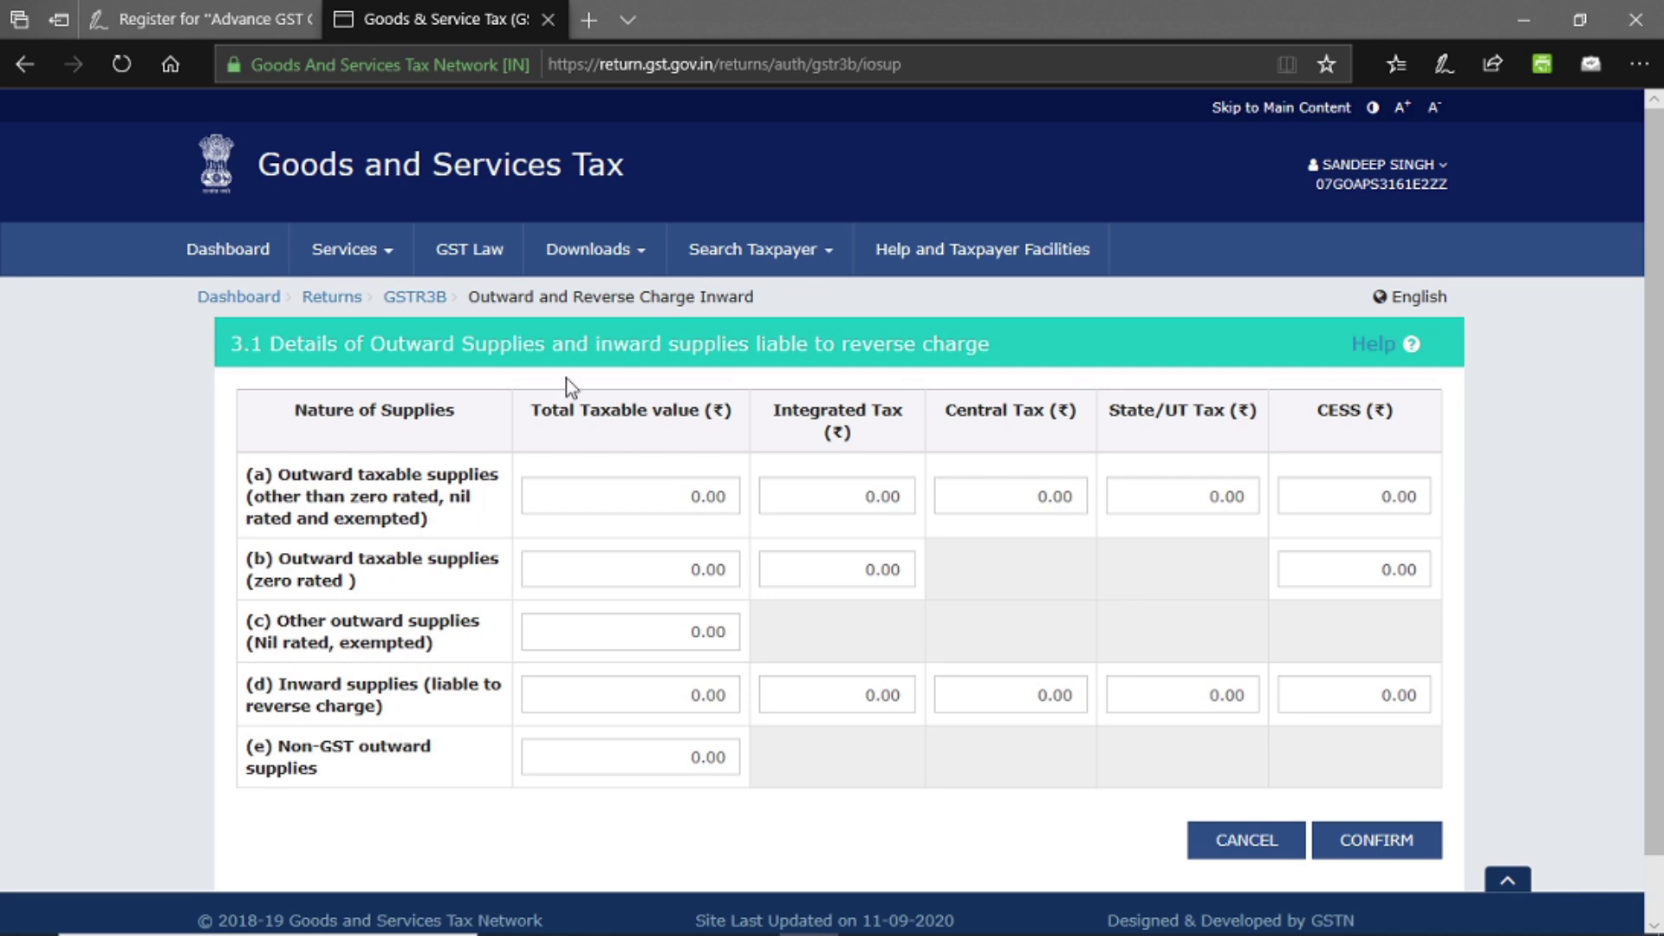
# - Examine table 3.1's taxable value and tax fields for taxable, zero rated, nil rated, reverse charge and non-GST supplies
pyautogui.moveTo(364, 347); pyautogui.dragTo(546, 355)
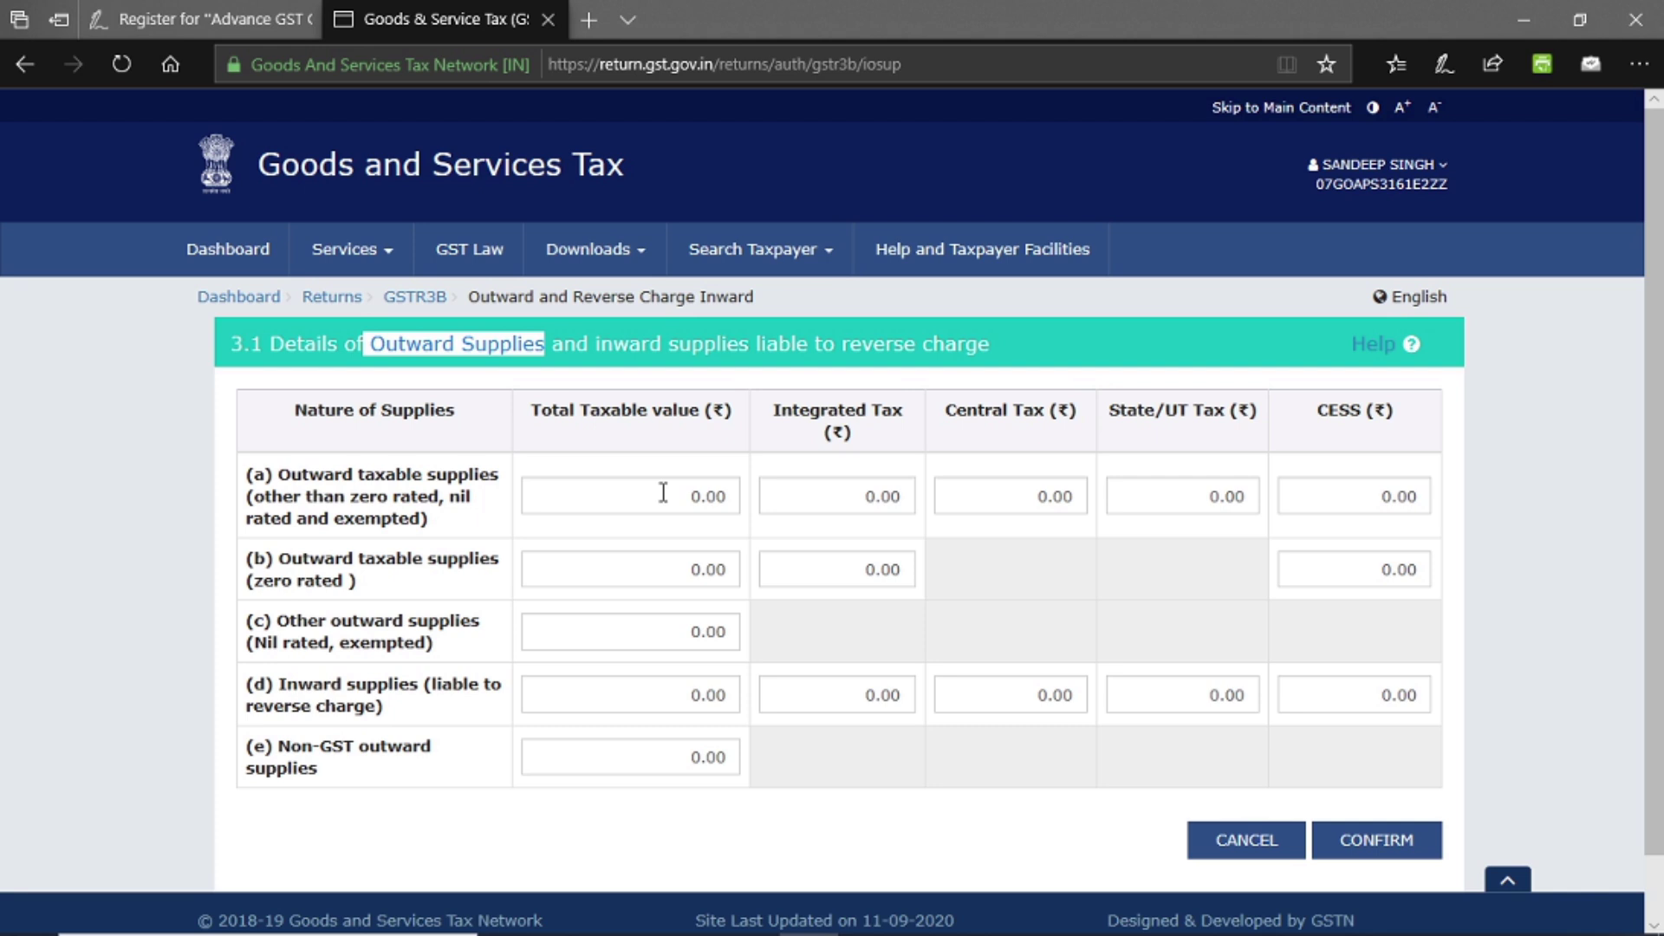
pyautogui.click(720, 496)
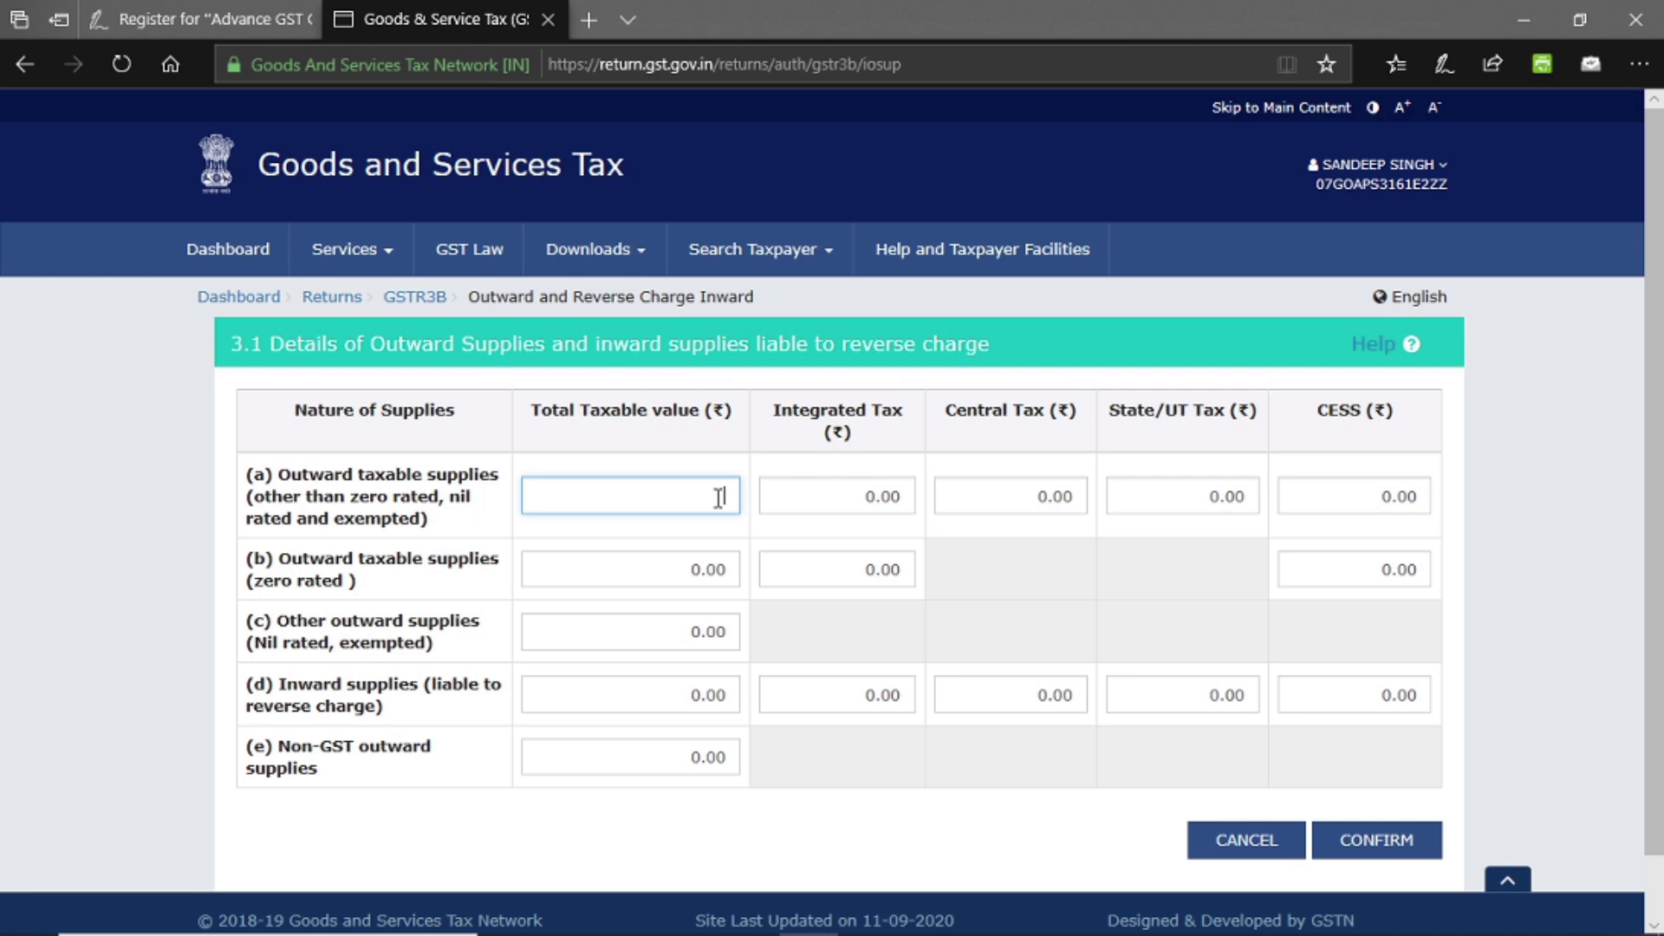
pyautogui.click(824, 494)
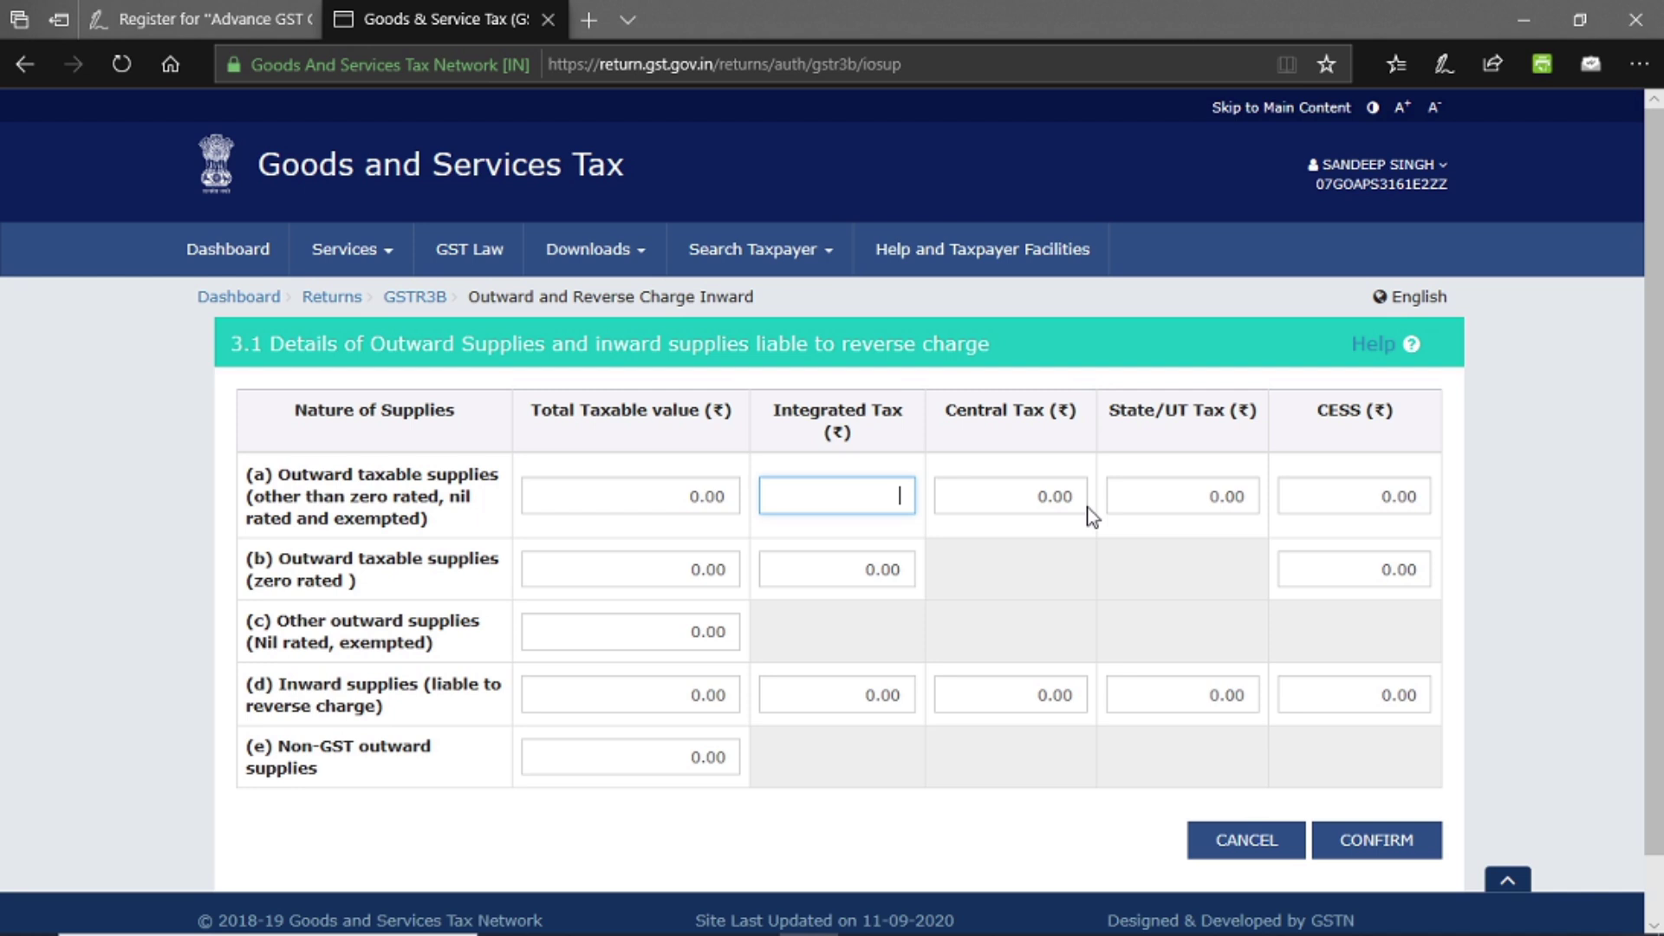
pyautogui.click(709, 498)
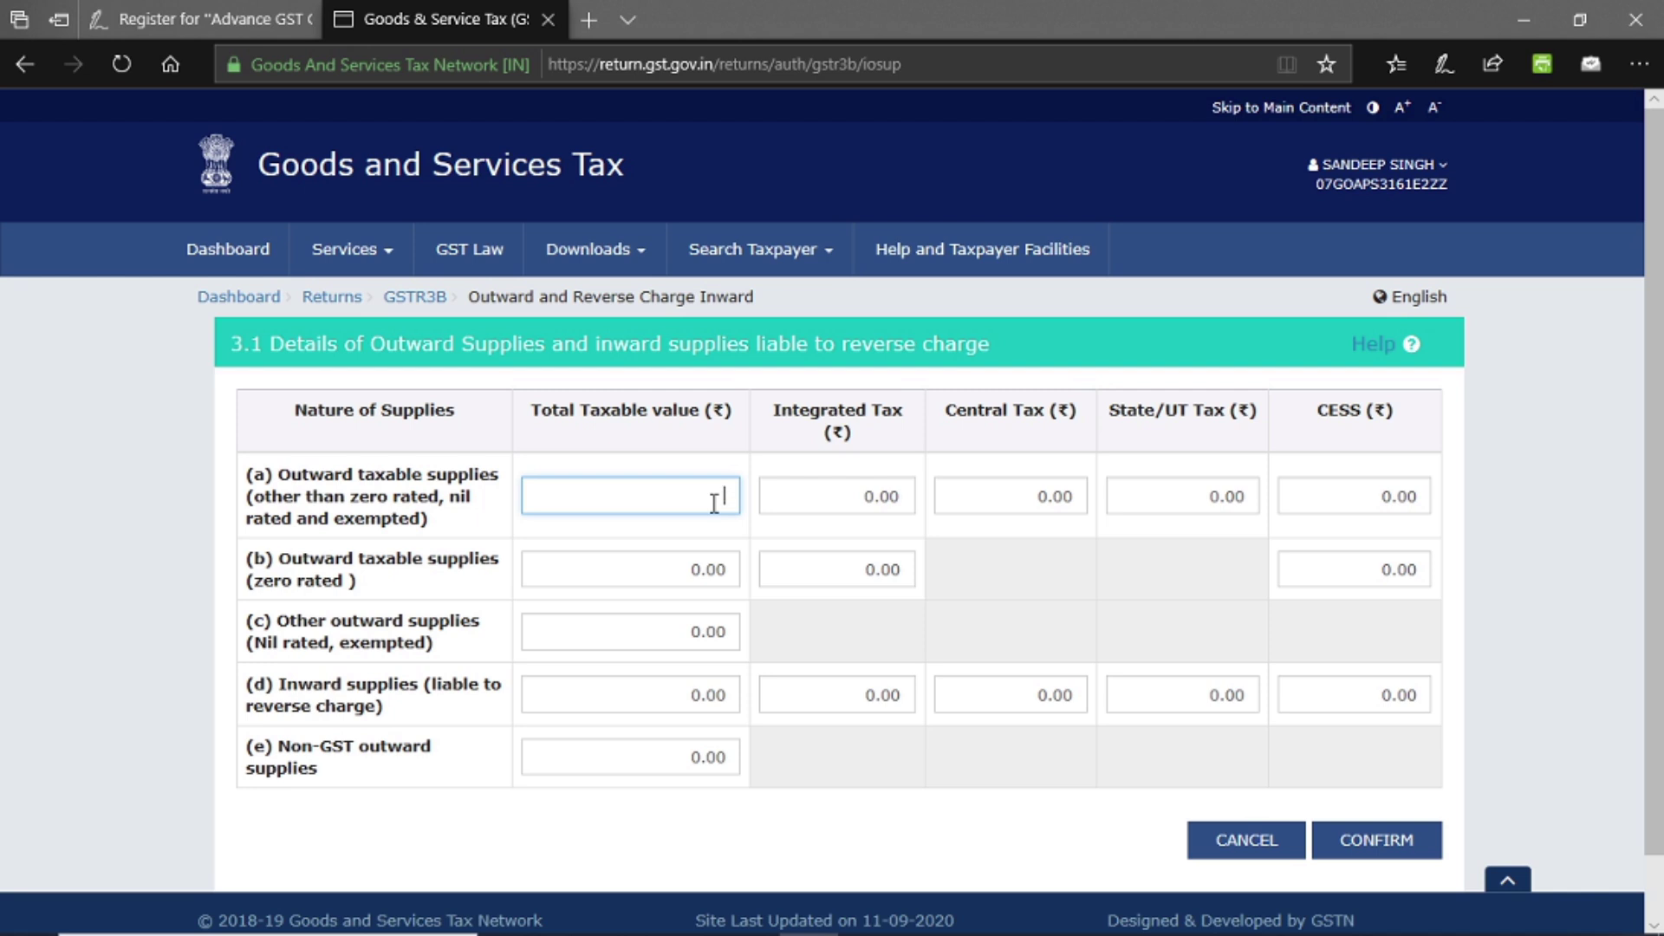
pyautogui.click(687, 572)
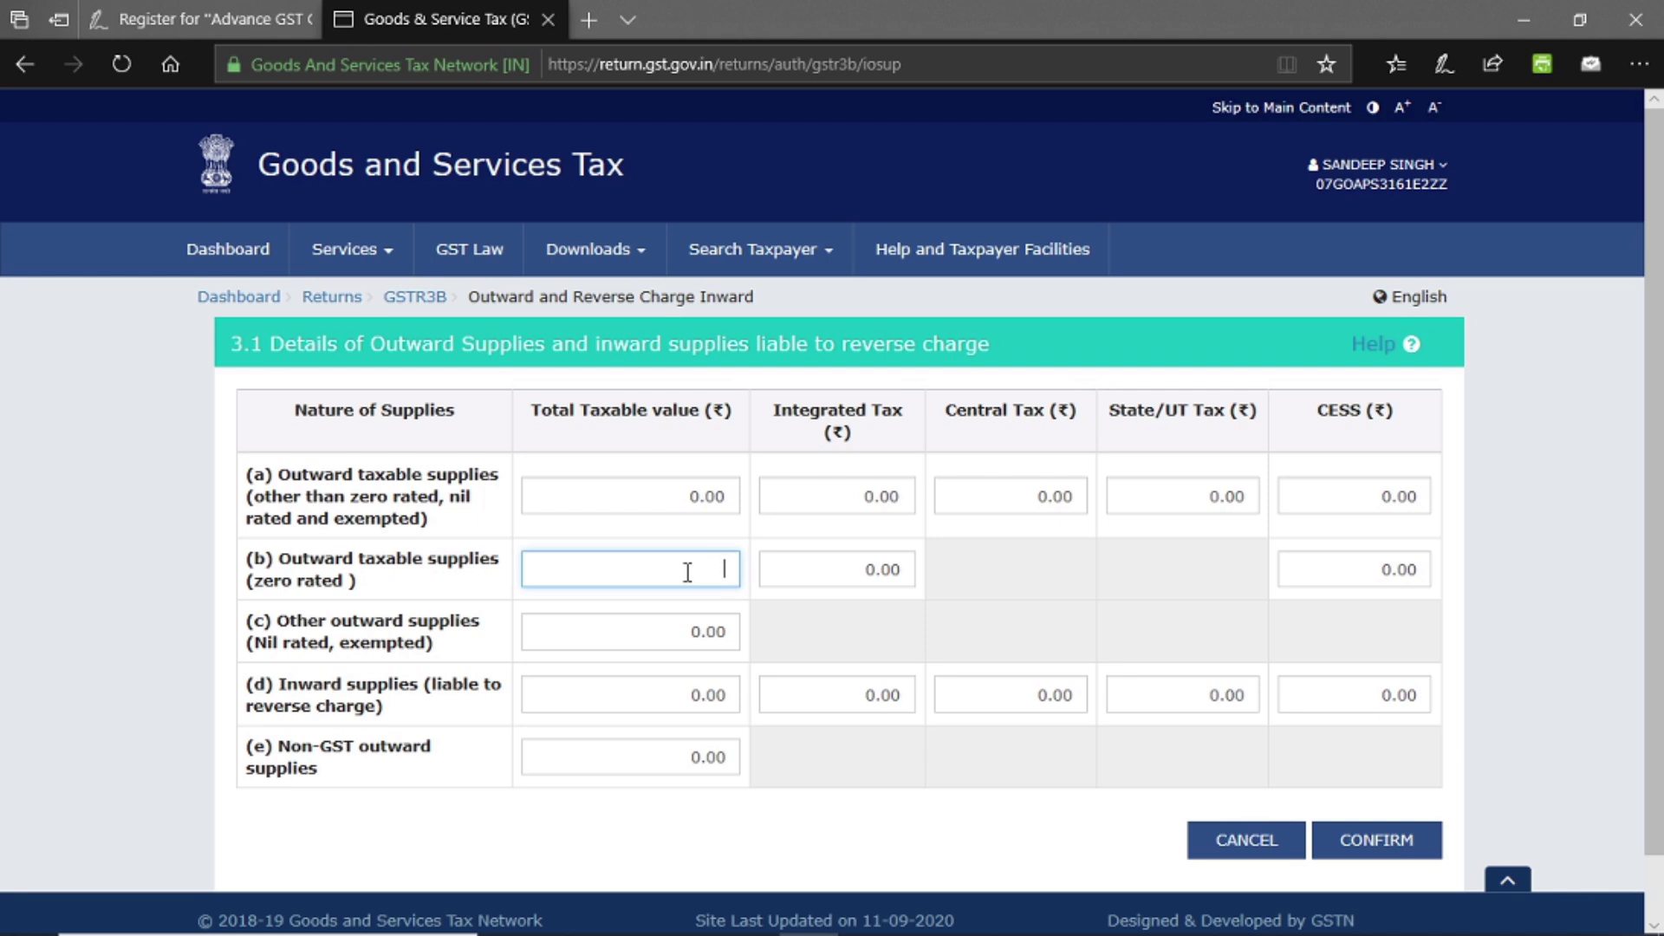
pyautogui.click(871, 571)
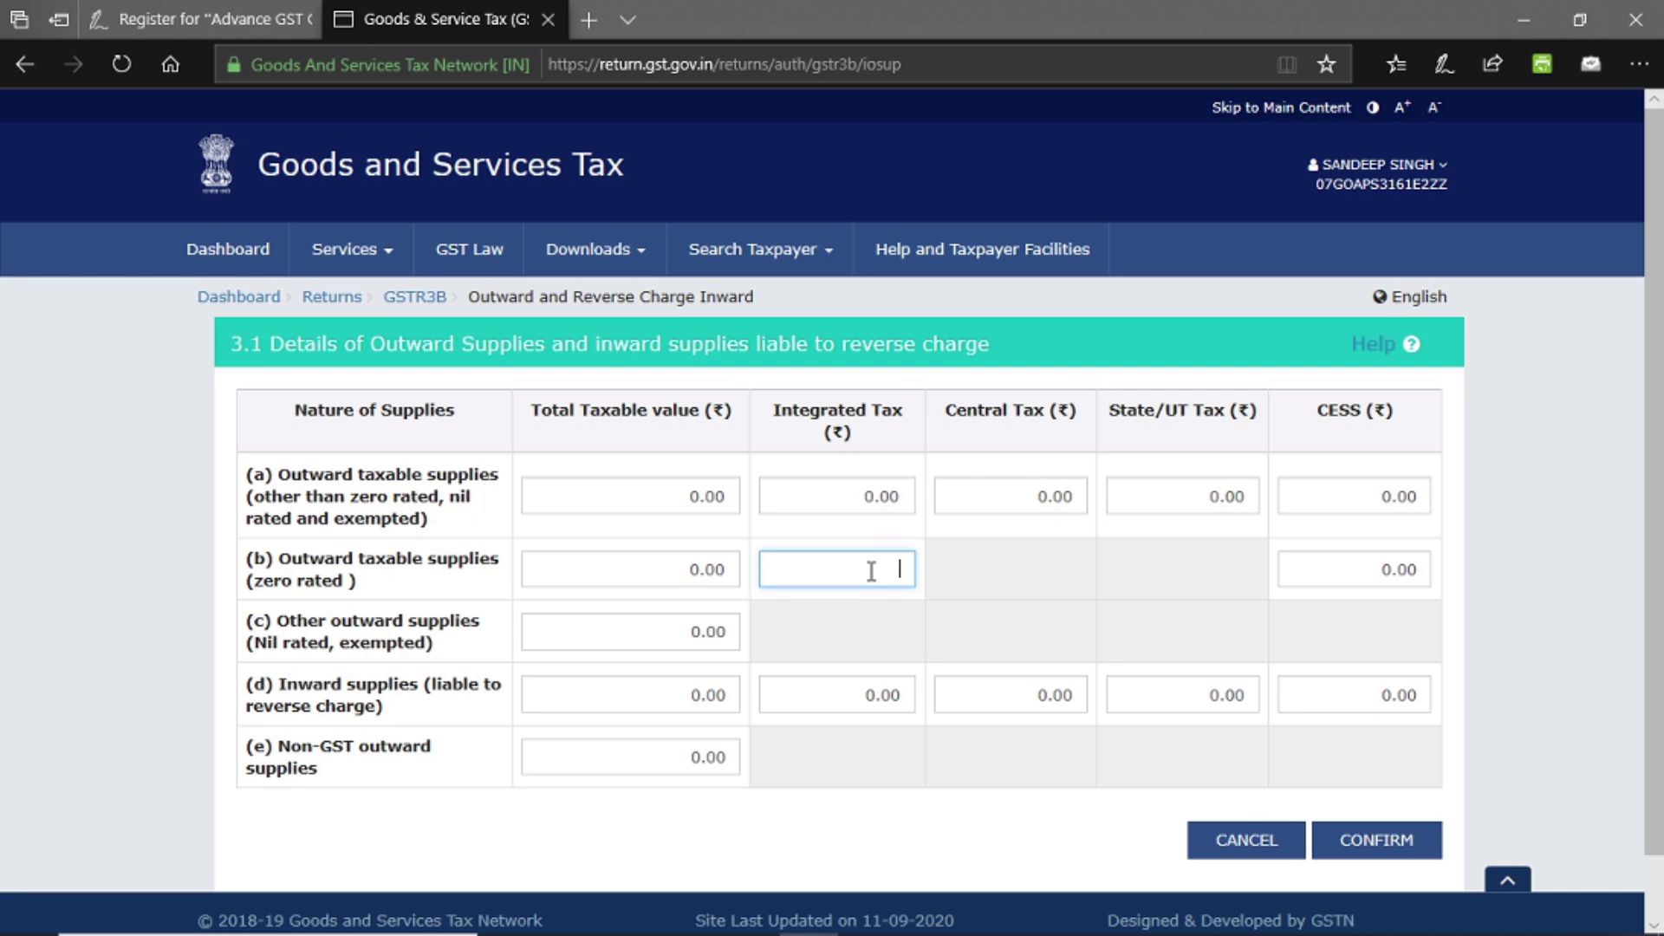
pyautogui.click(688, 623)
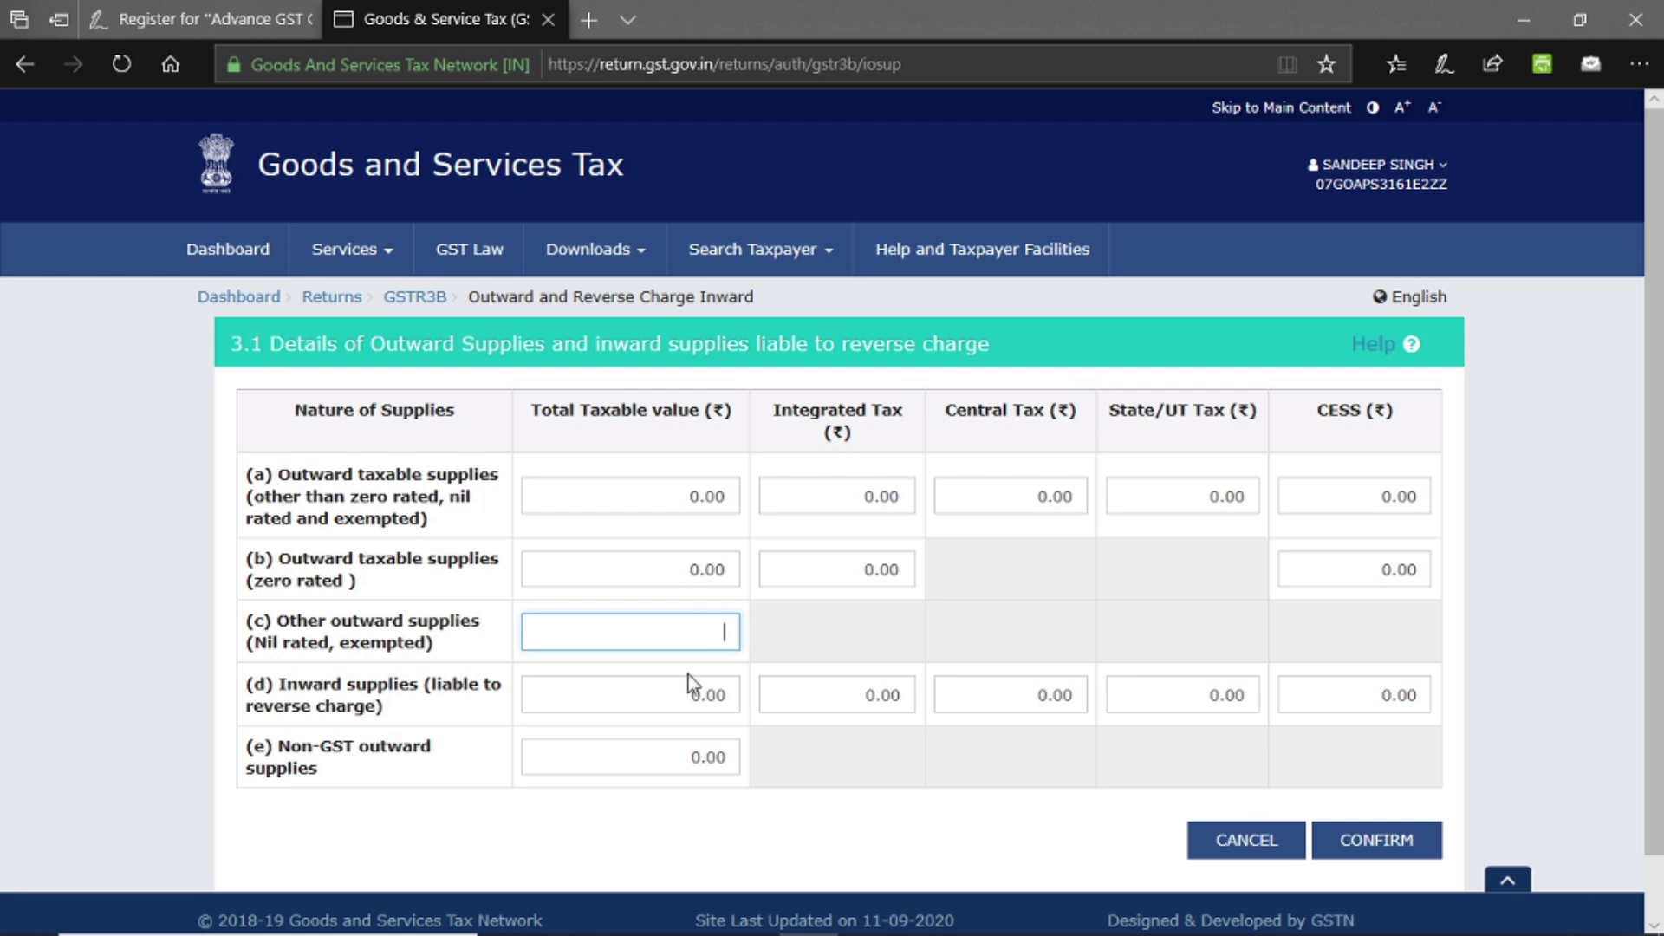
pyautogui.click(701, 749)
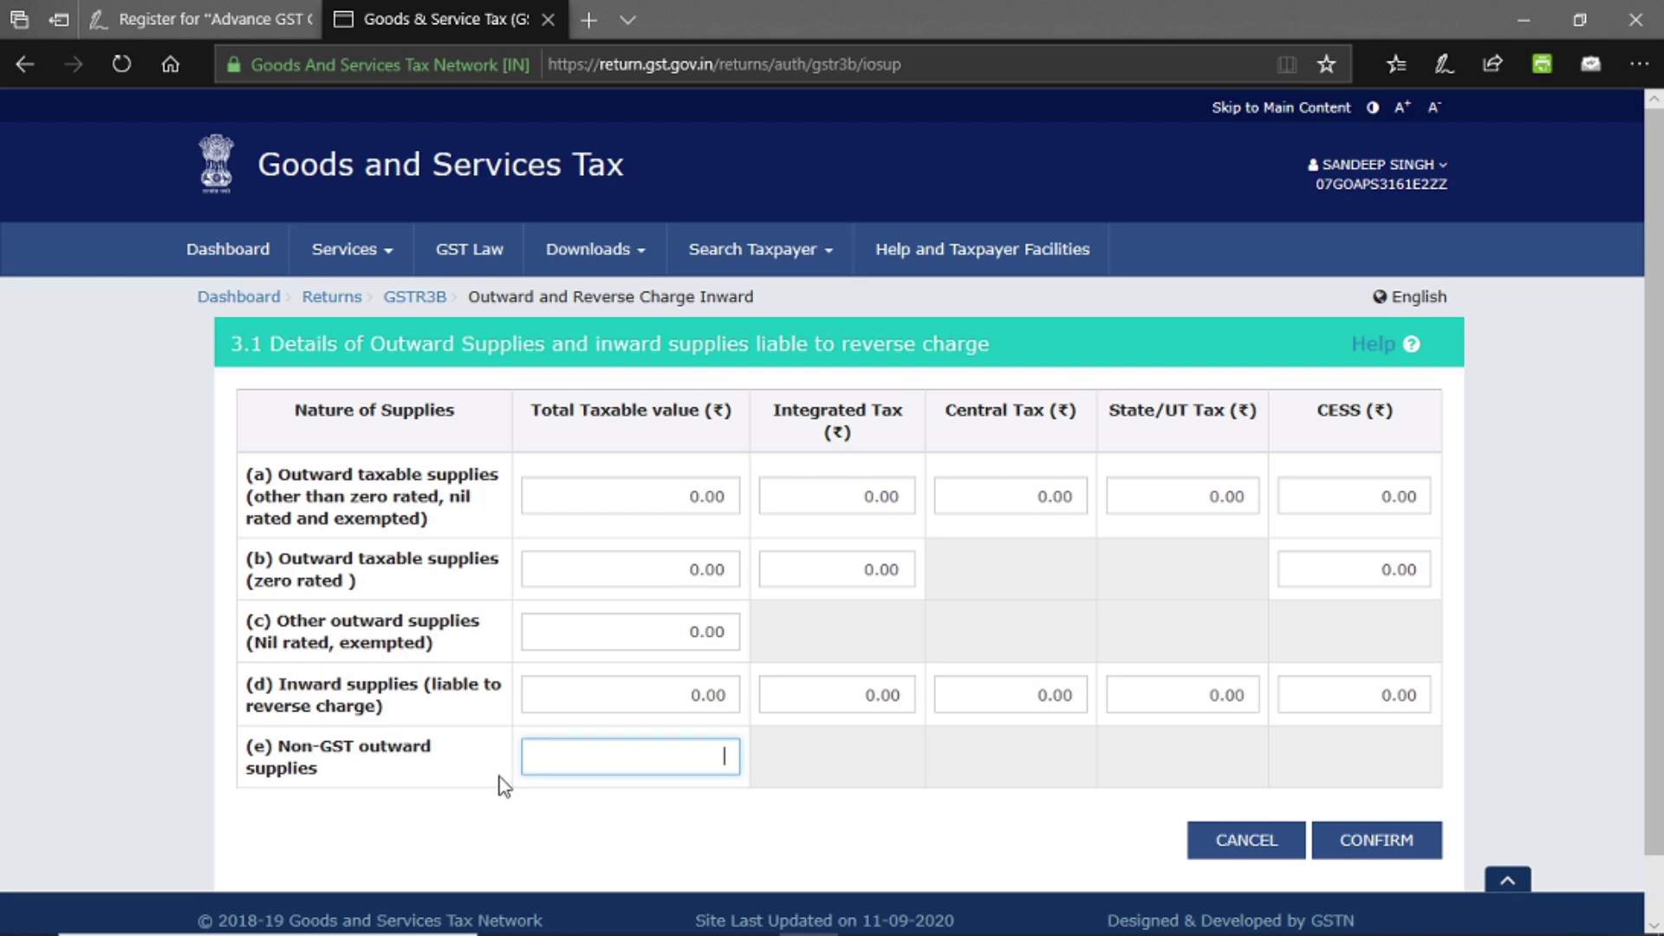
pyautogui.click(539, 629)
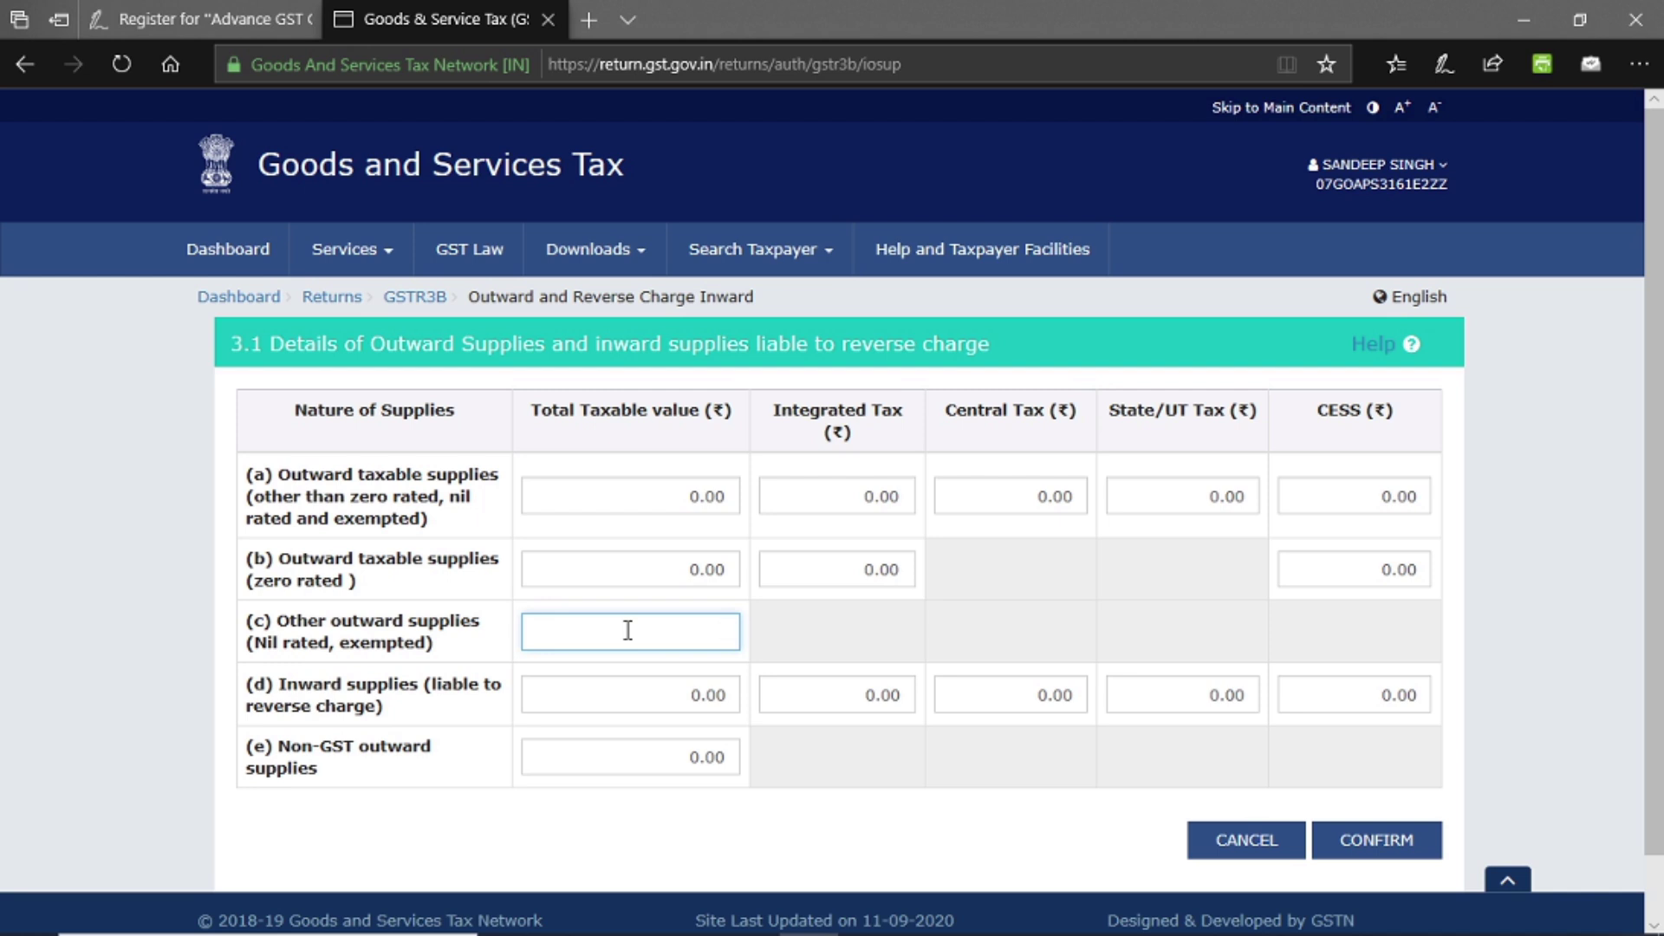
pyautogui.click(611, 762)
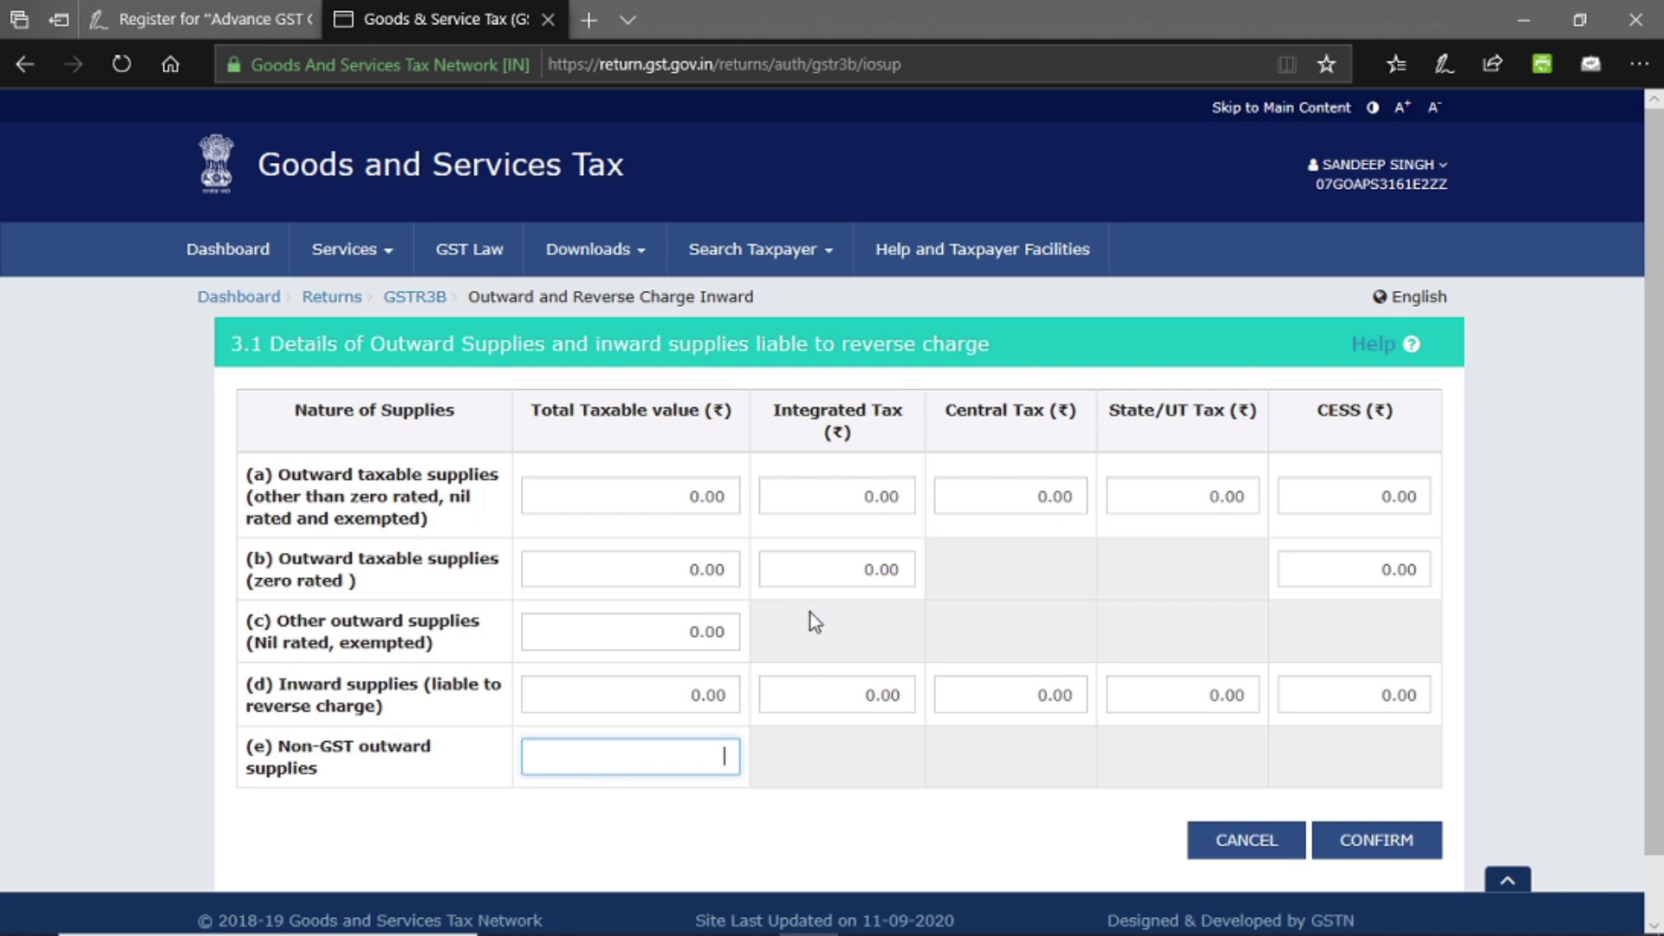
pyautogui.click(709, 495)
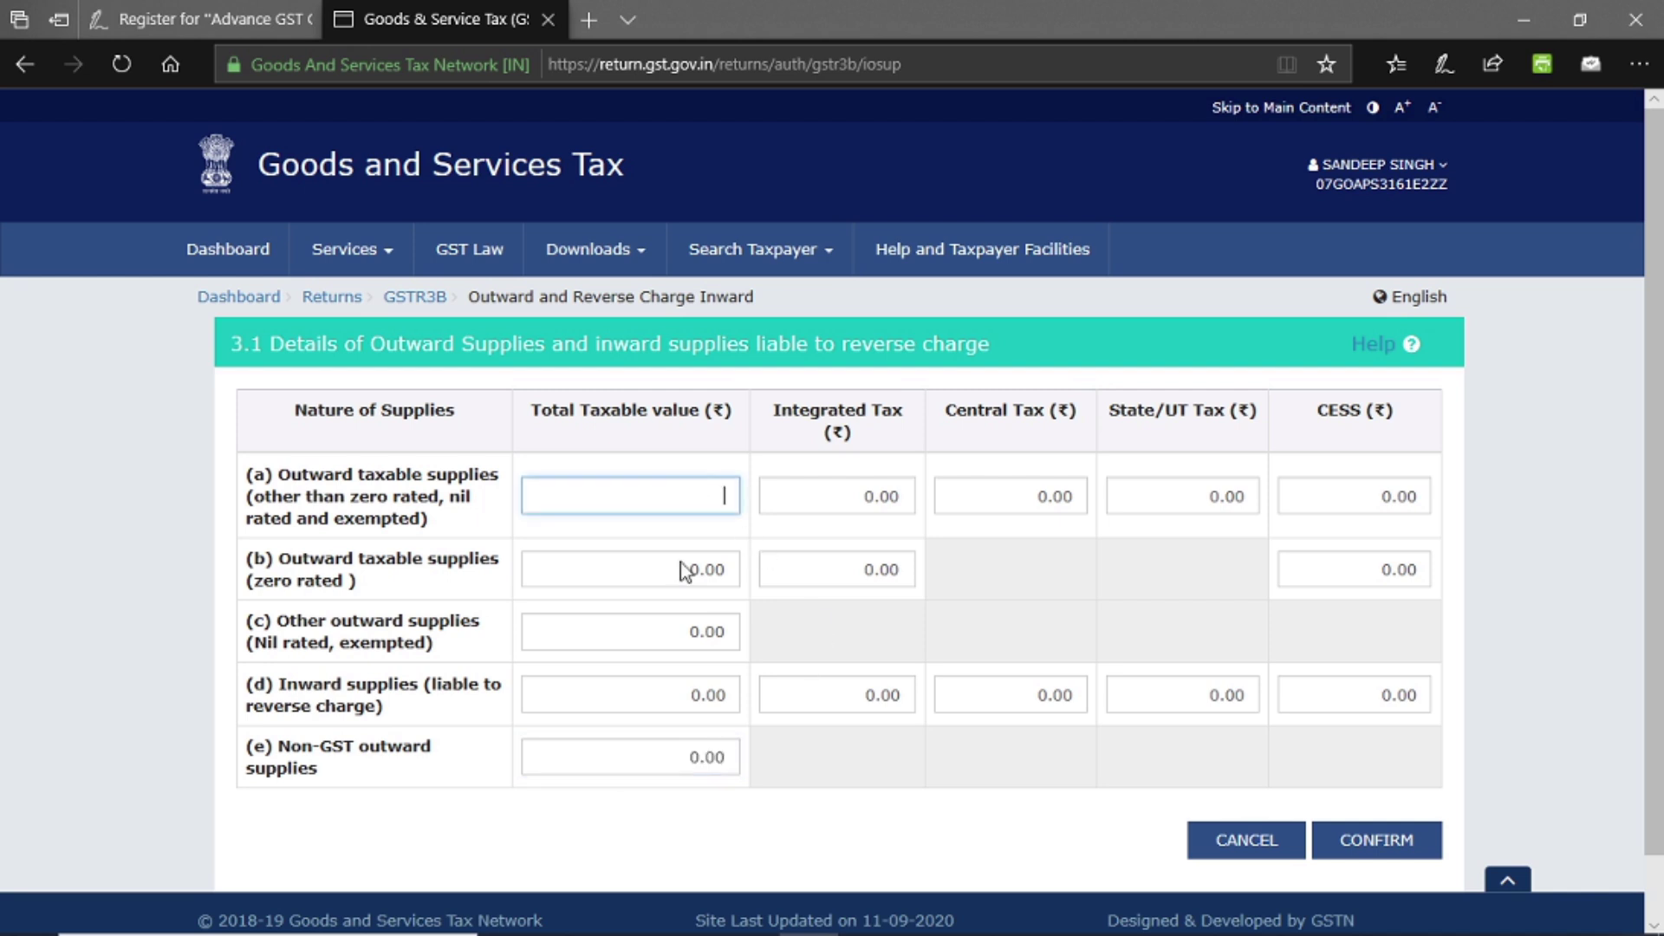
pyautogui.click(716, 766)
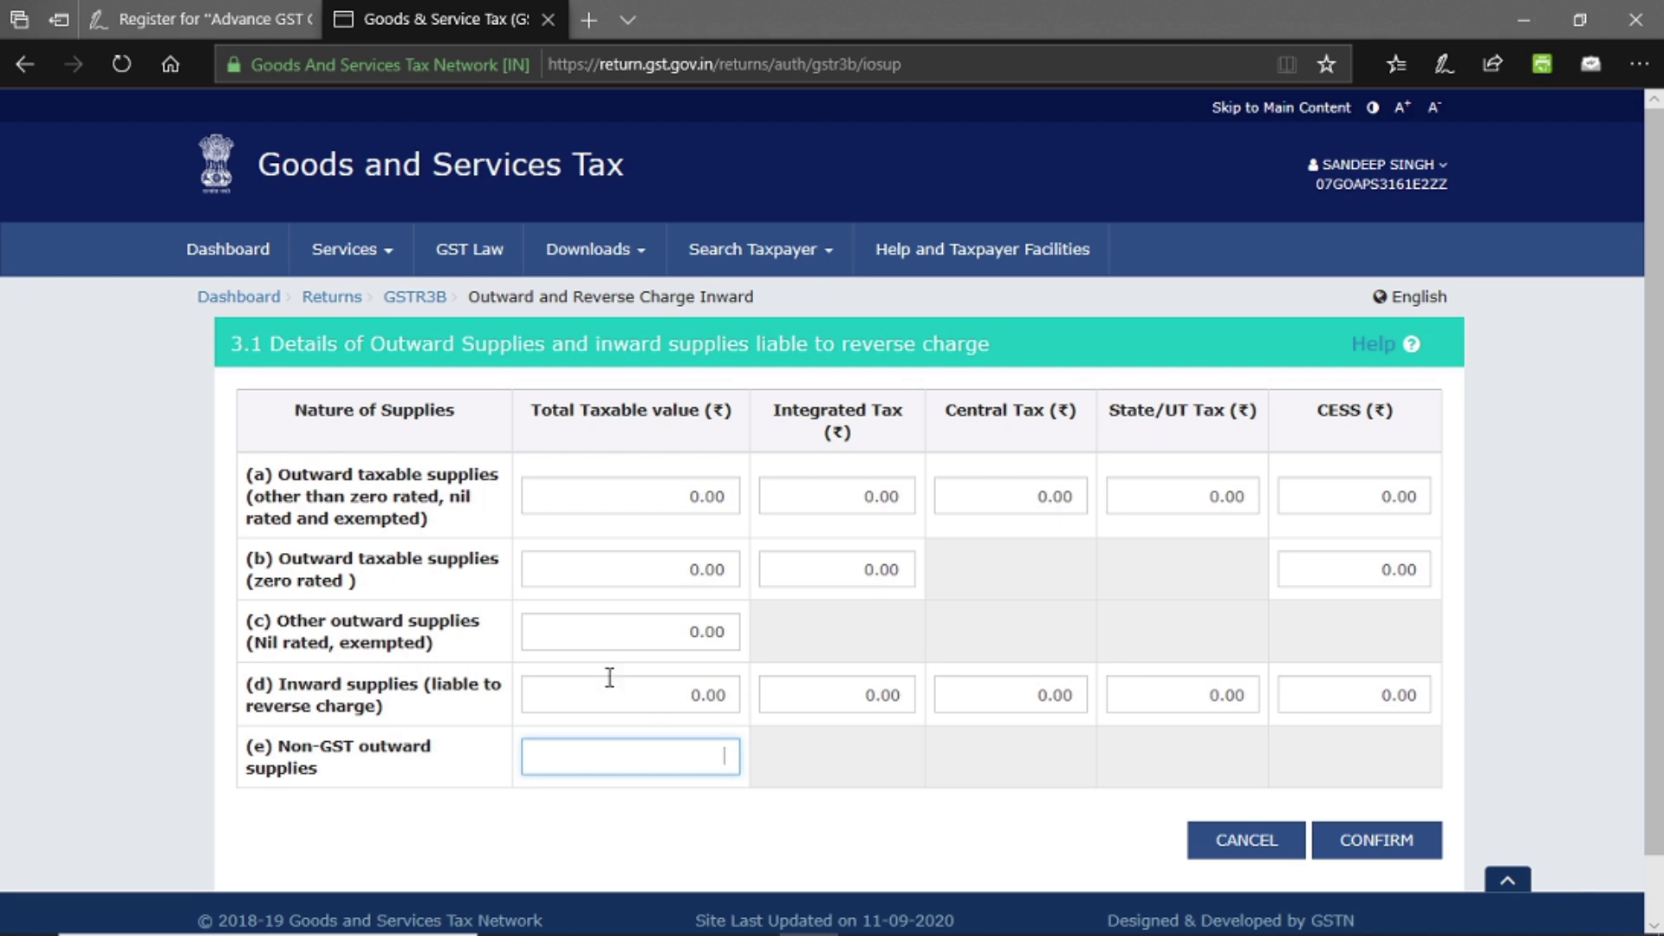
pyautogui.click(521, 698)
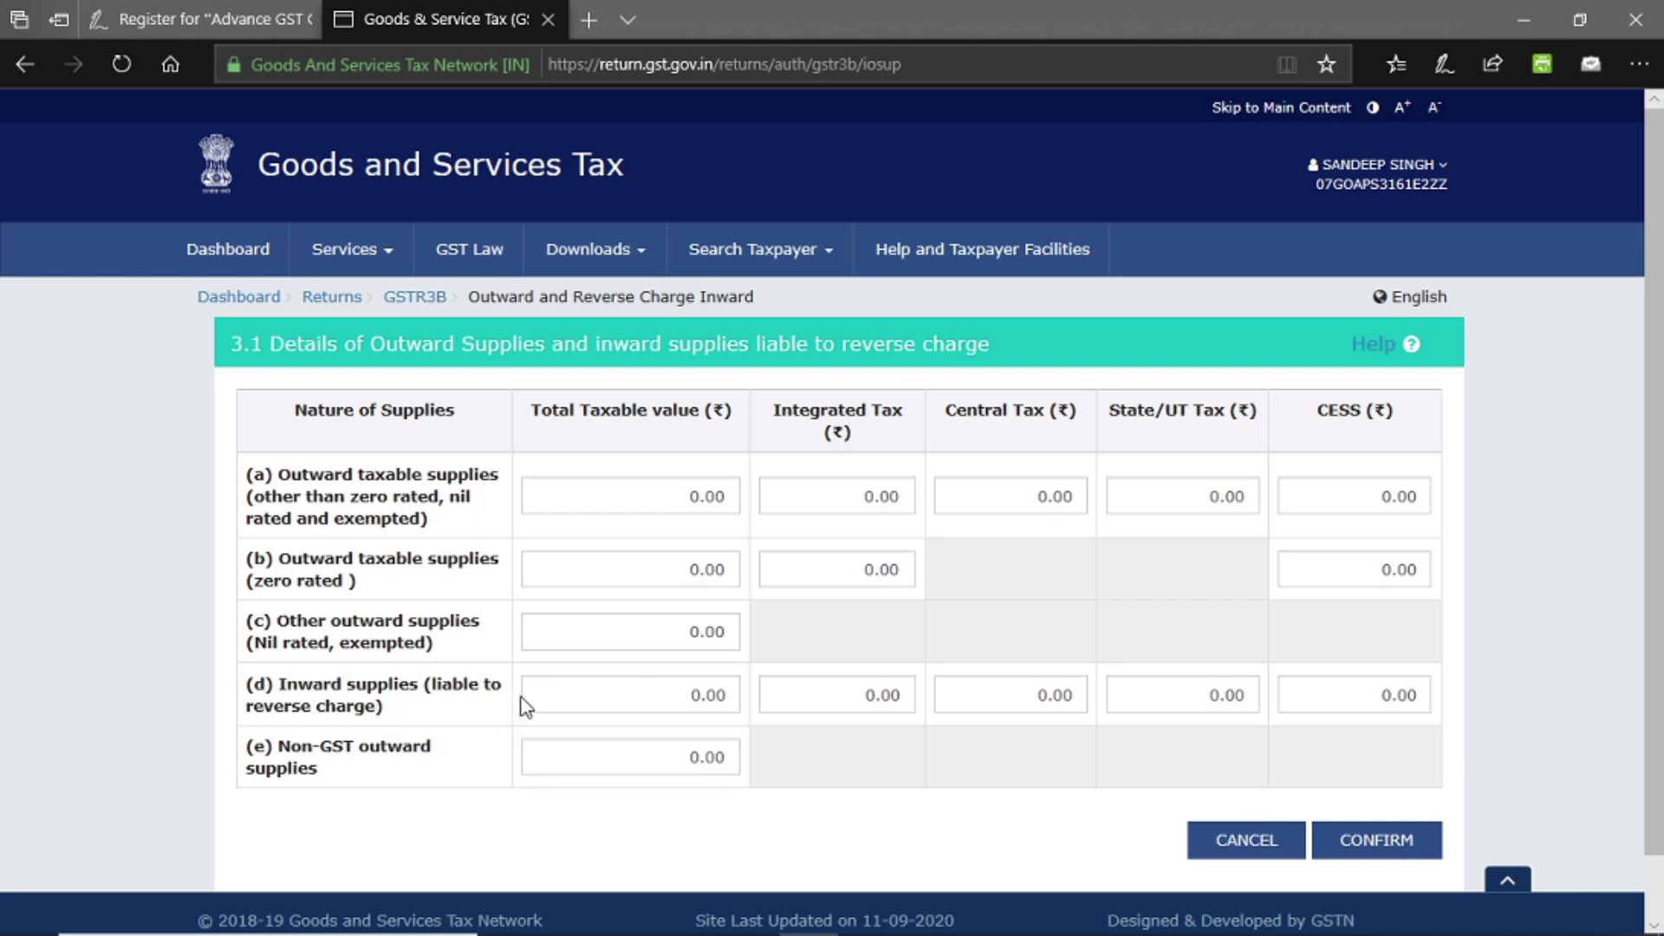
pyautogui.click(528, 695)
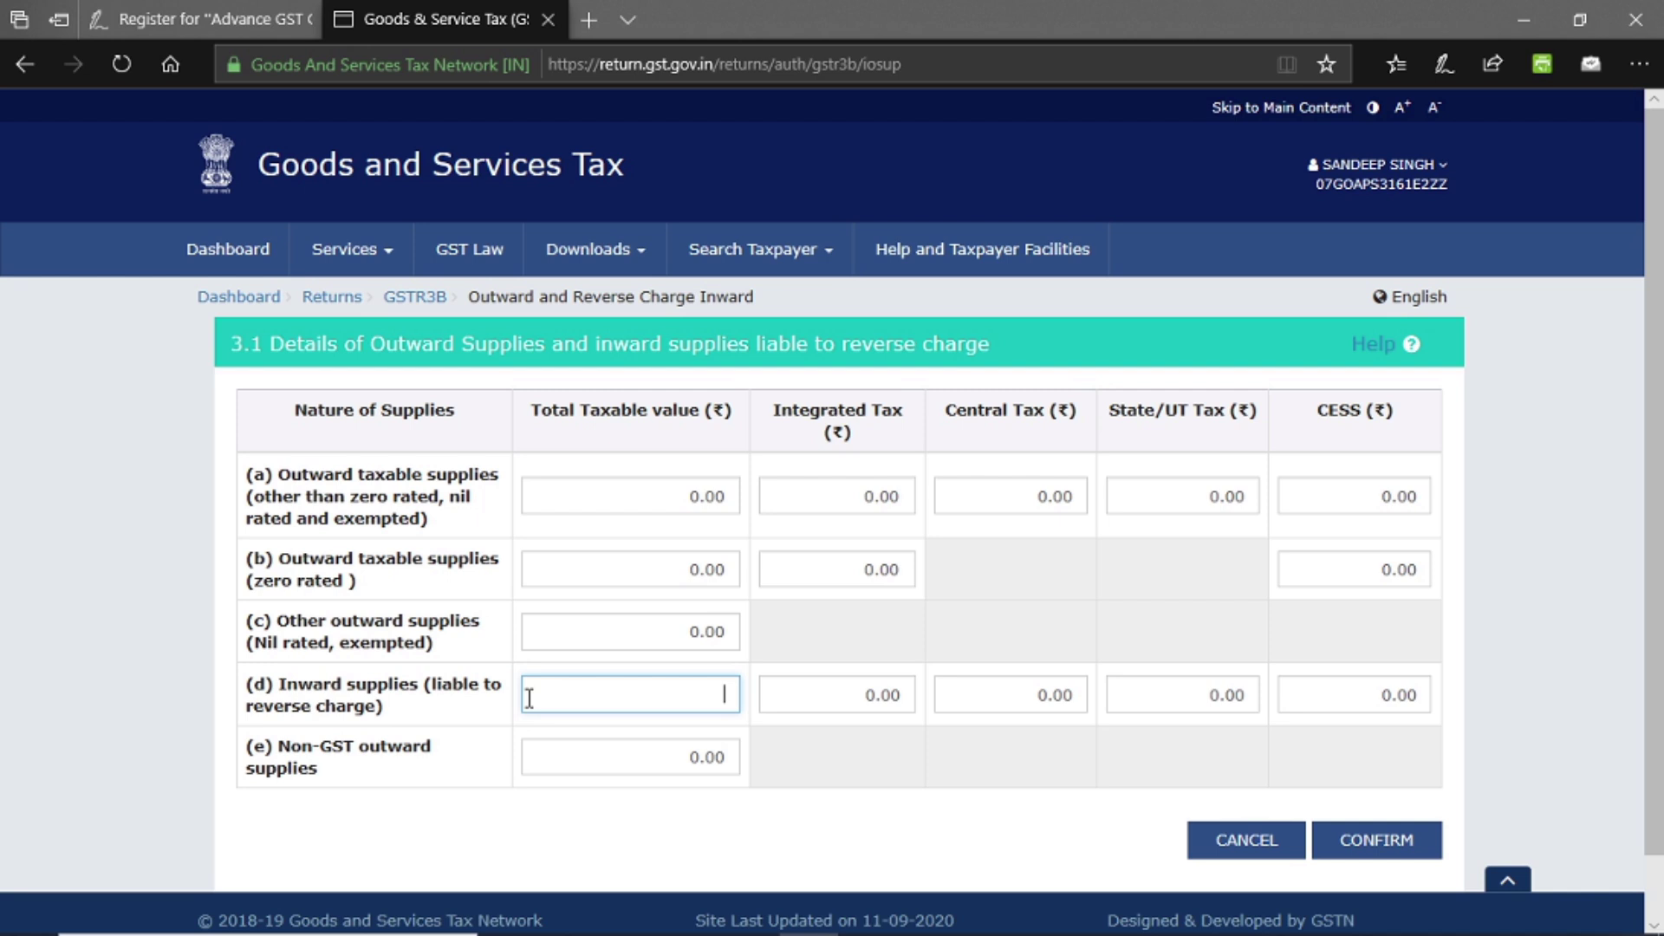
pyautogui.click(865, 706)
pyautogui.click(1046, 683)
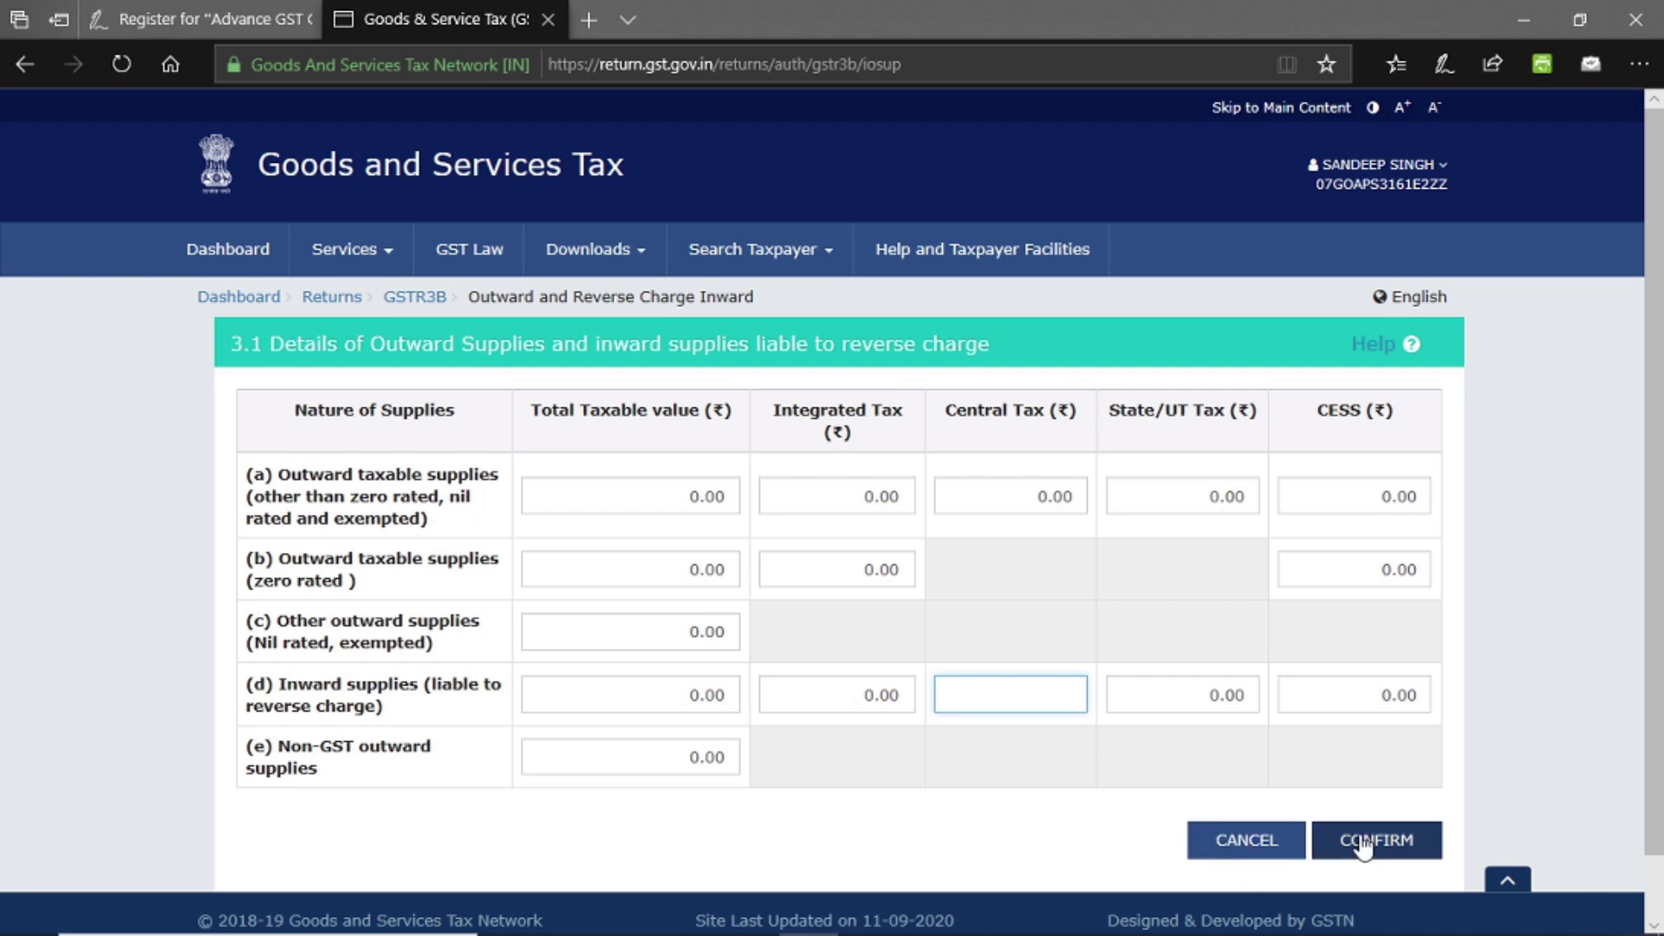
# - Confirm table 3.1 without entering any amounts and open table 3.2 for inter-state supplies
pyautogui.click(1395, 842)
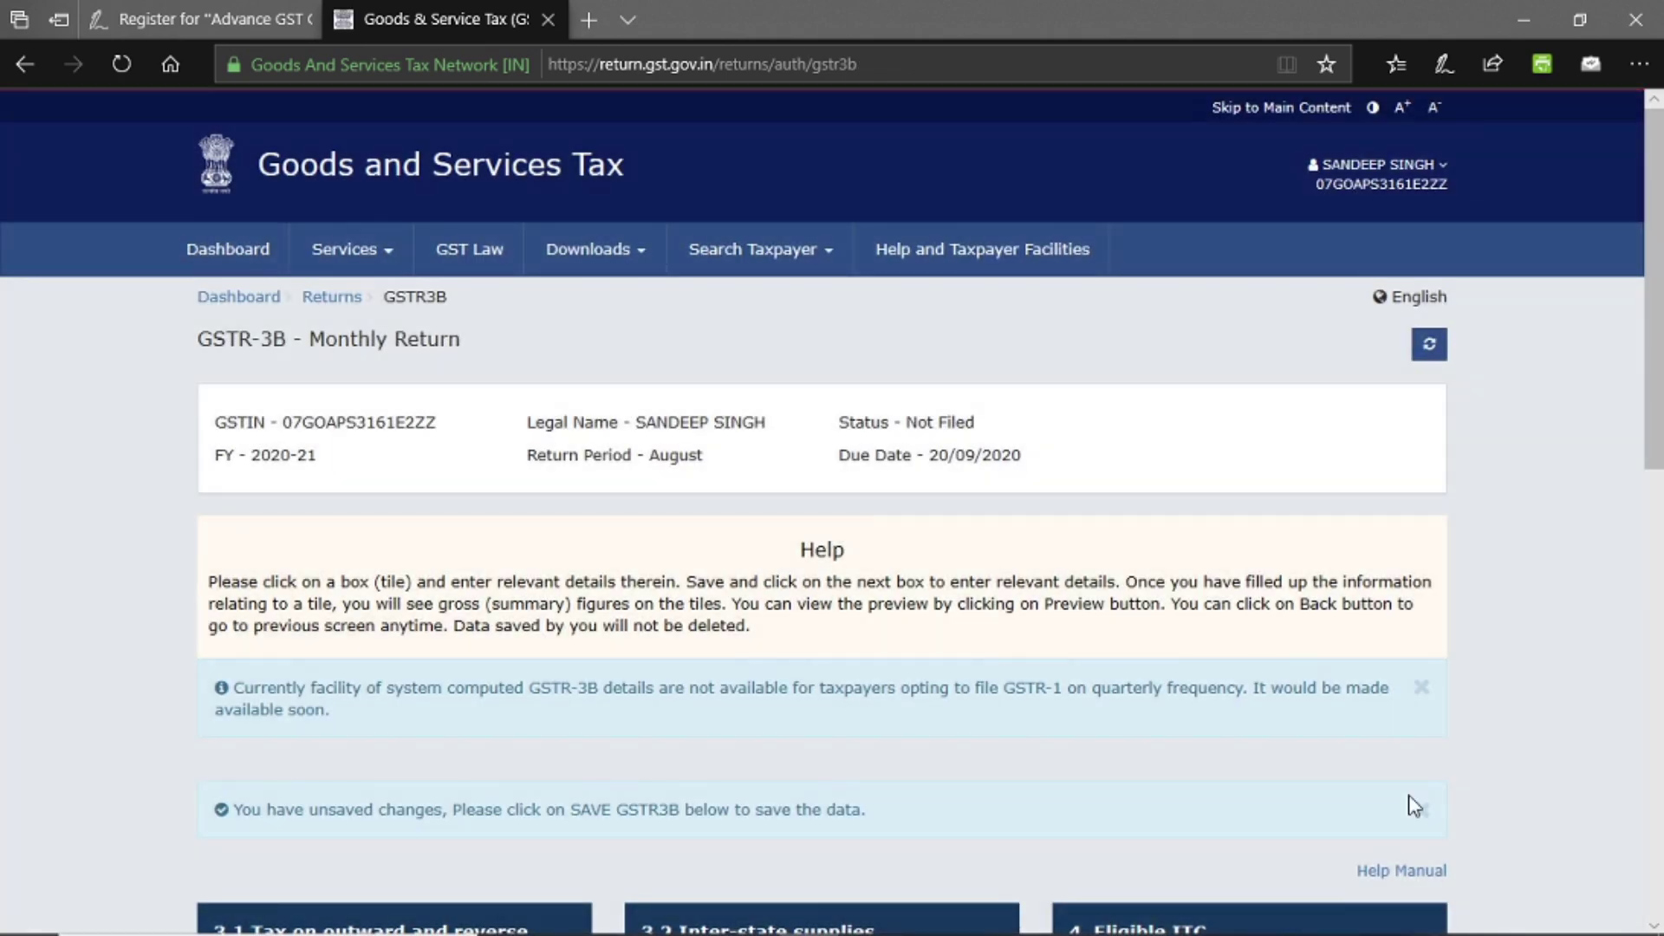
pyautogui.scroll(-10, 1414, 806)
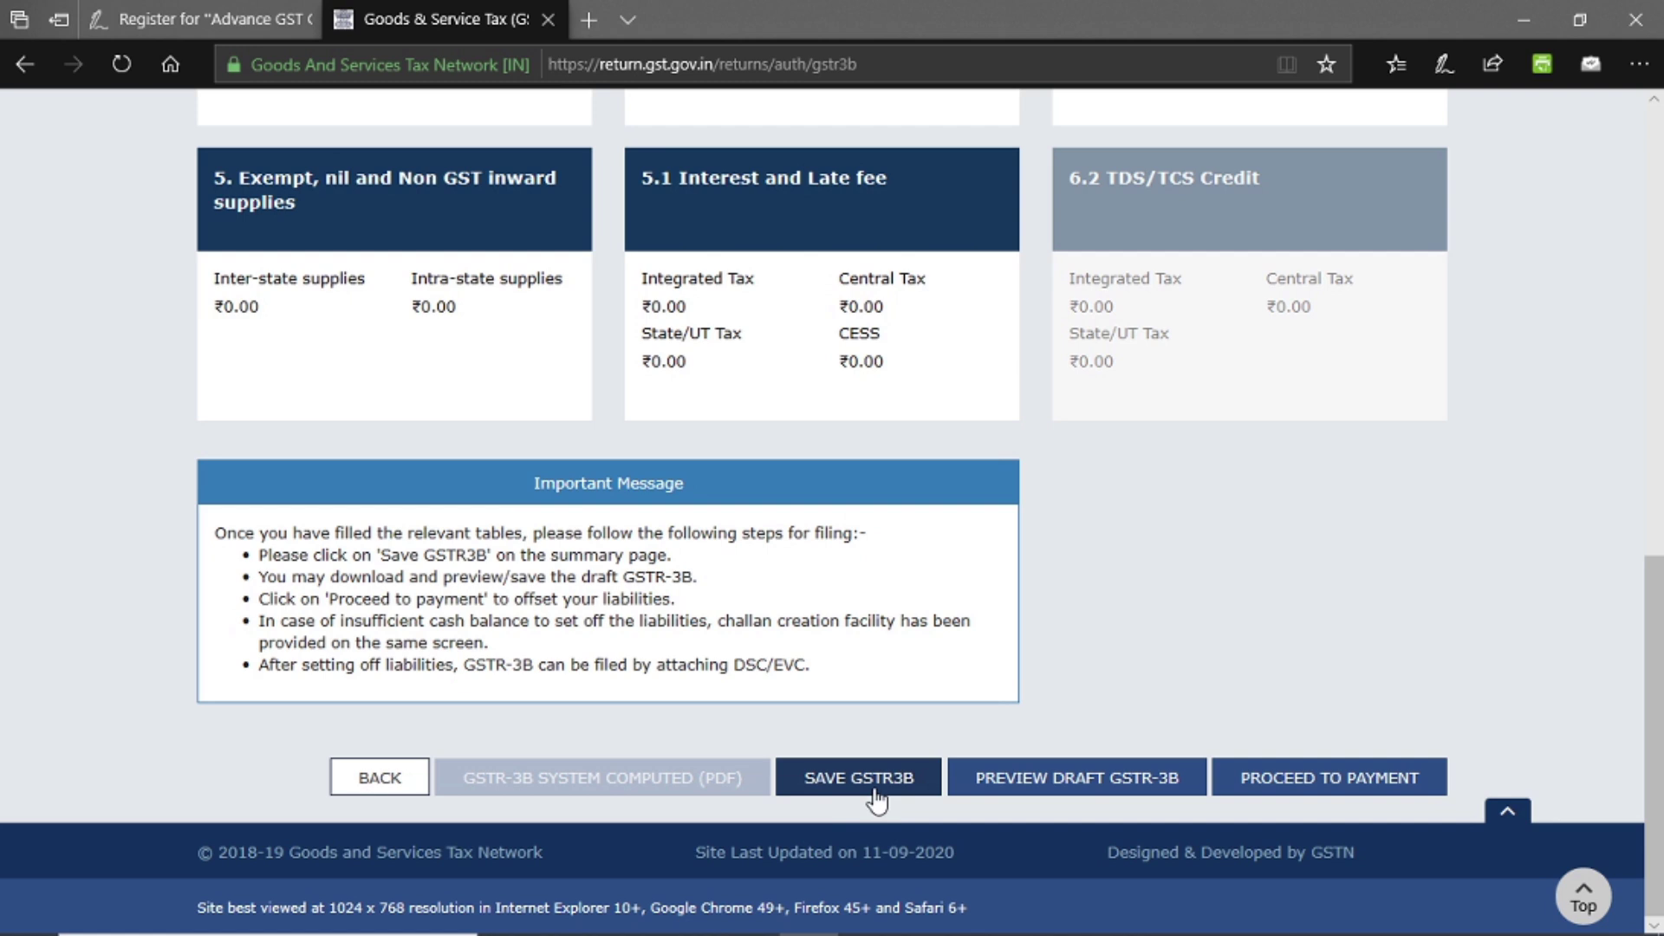
pyautogui.moveTo(1653, 713); pyautogui.dragTo(1649, 442)
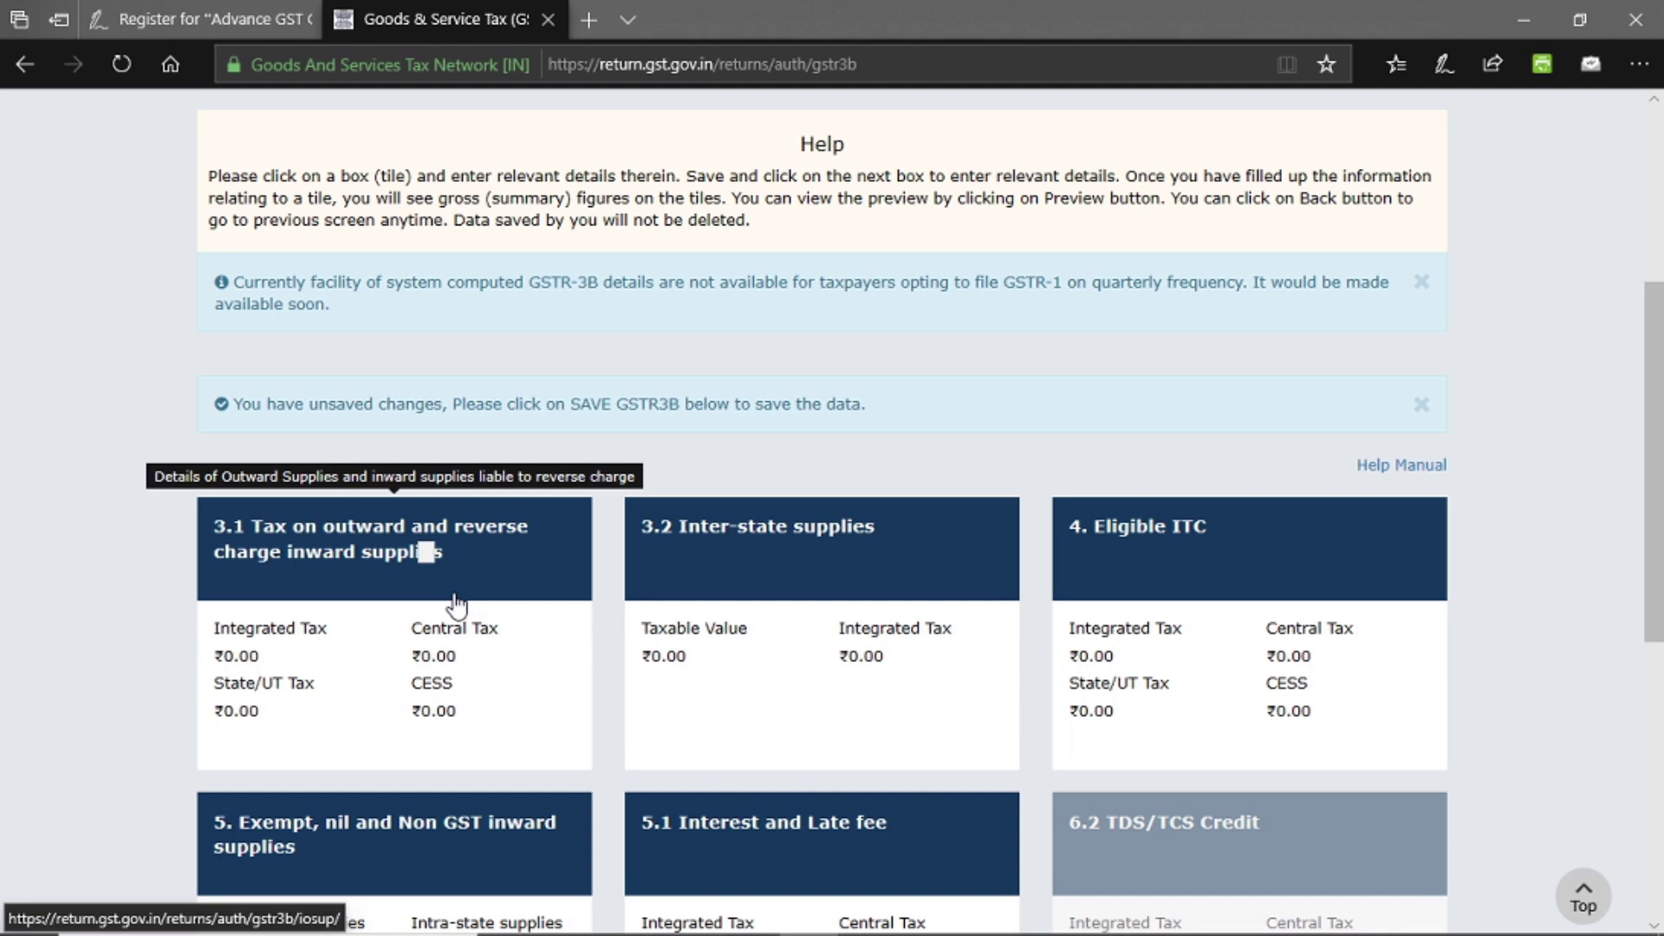
pyautogui.click(739, 589)
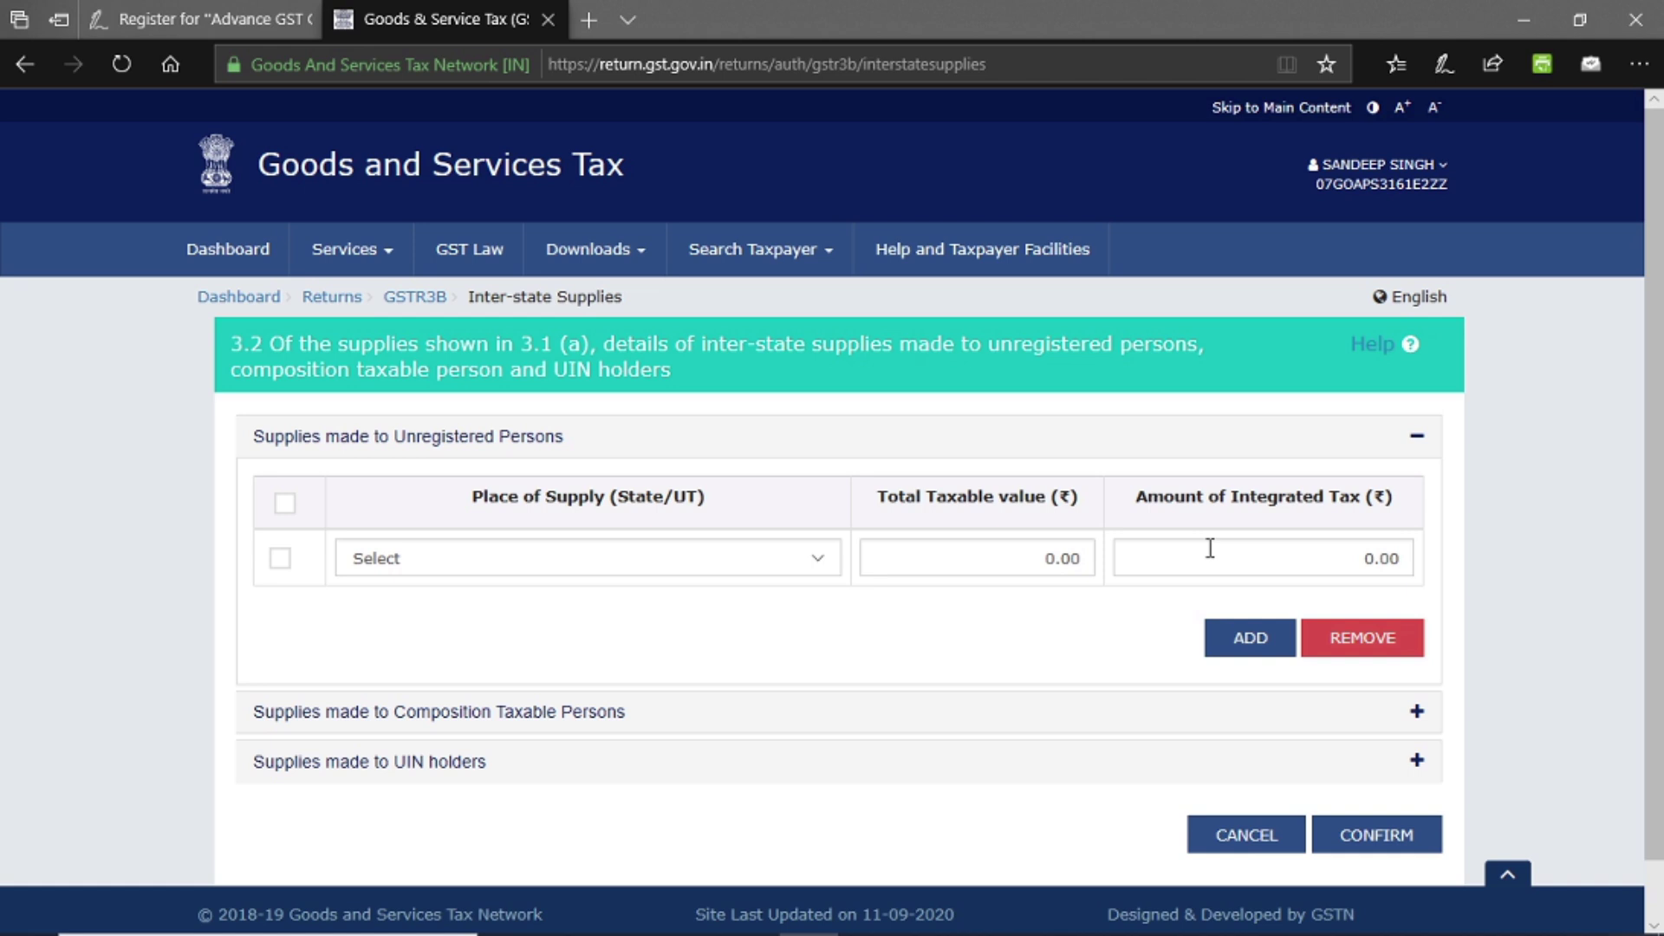
# - Examine table 3.2's entry fields for supplies made to unregistered persons, composition taxable persons and UIN holders
pyautogui.click(974, 568)
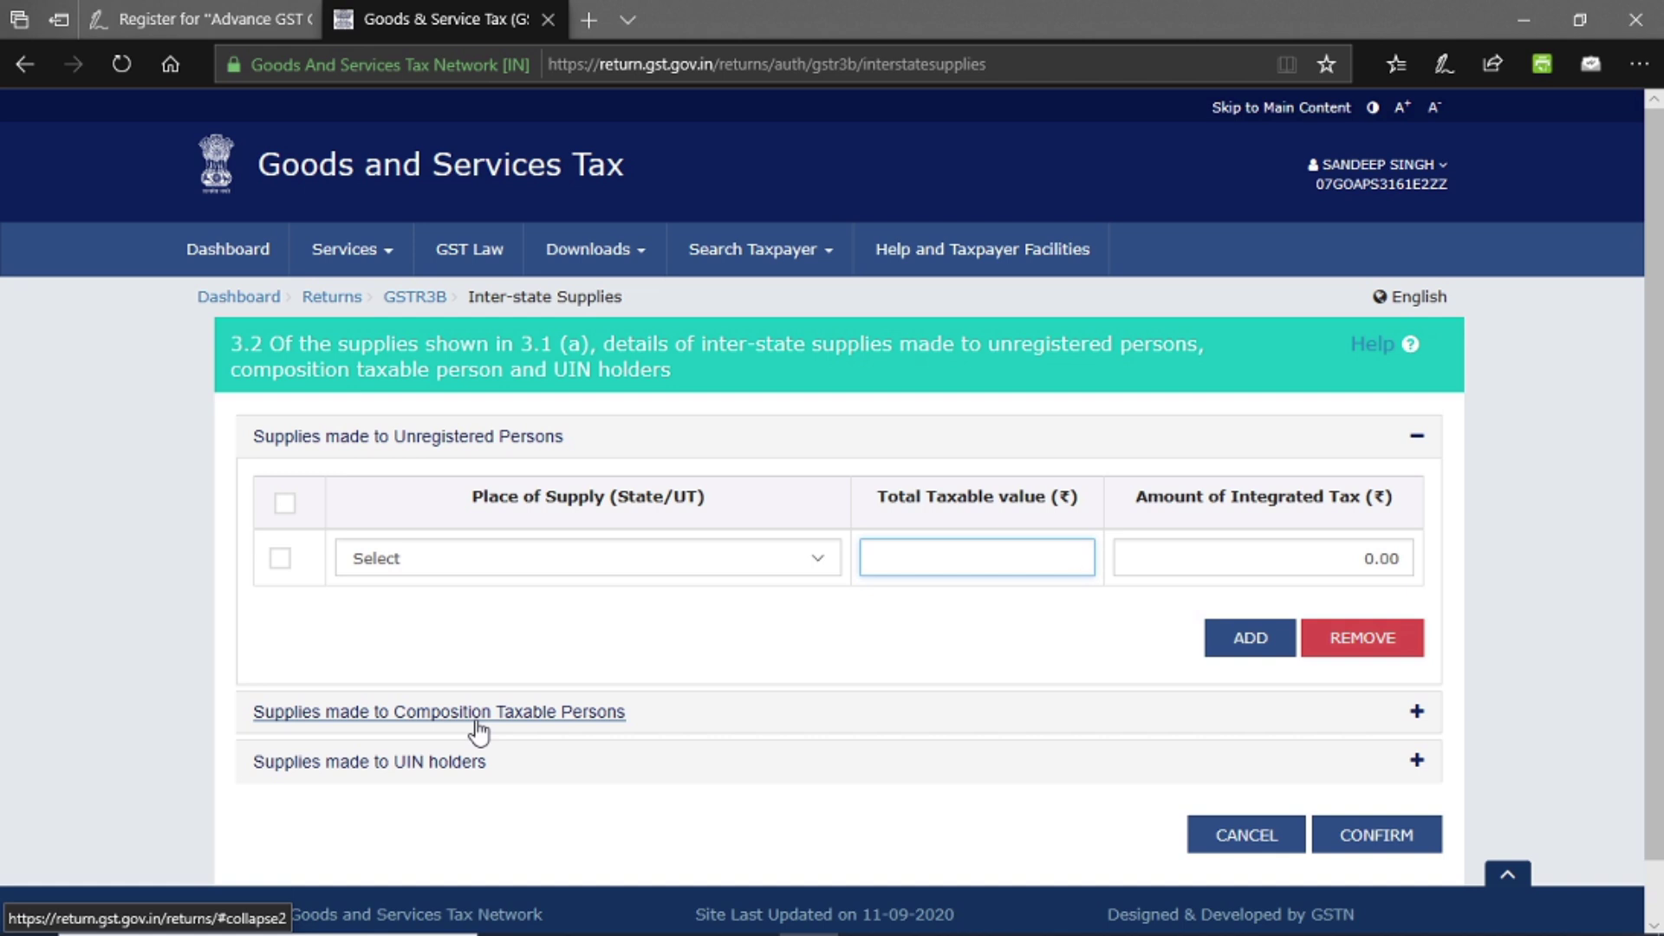
pyautogui.click(1416, 721)
pyautogui.click(1418, 730)
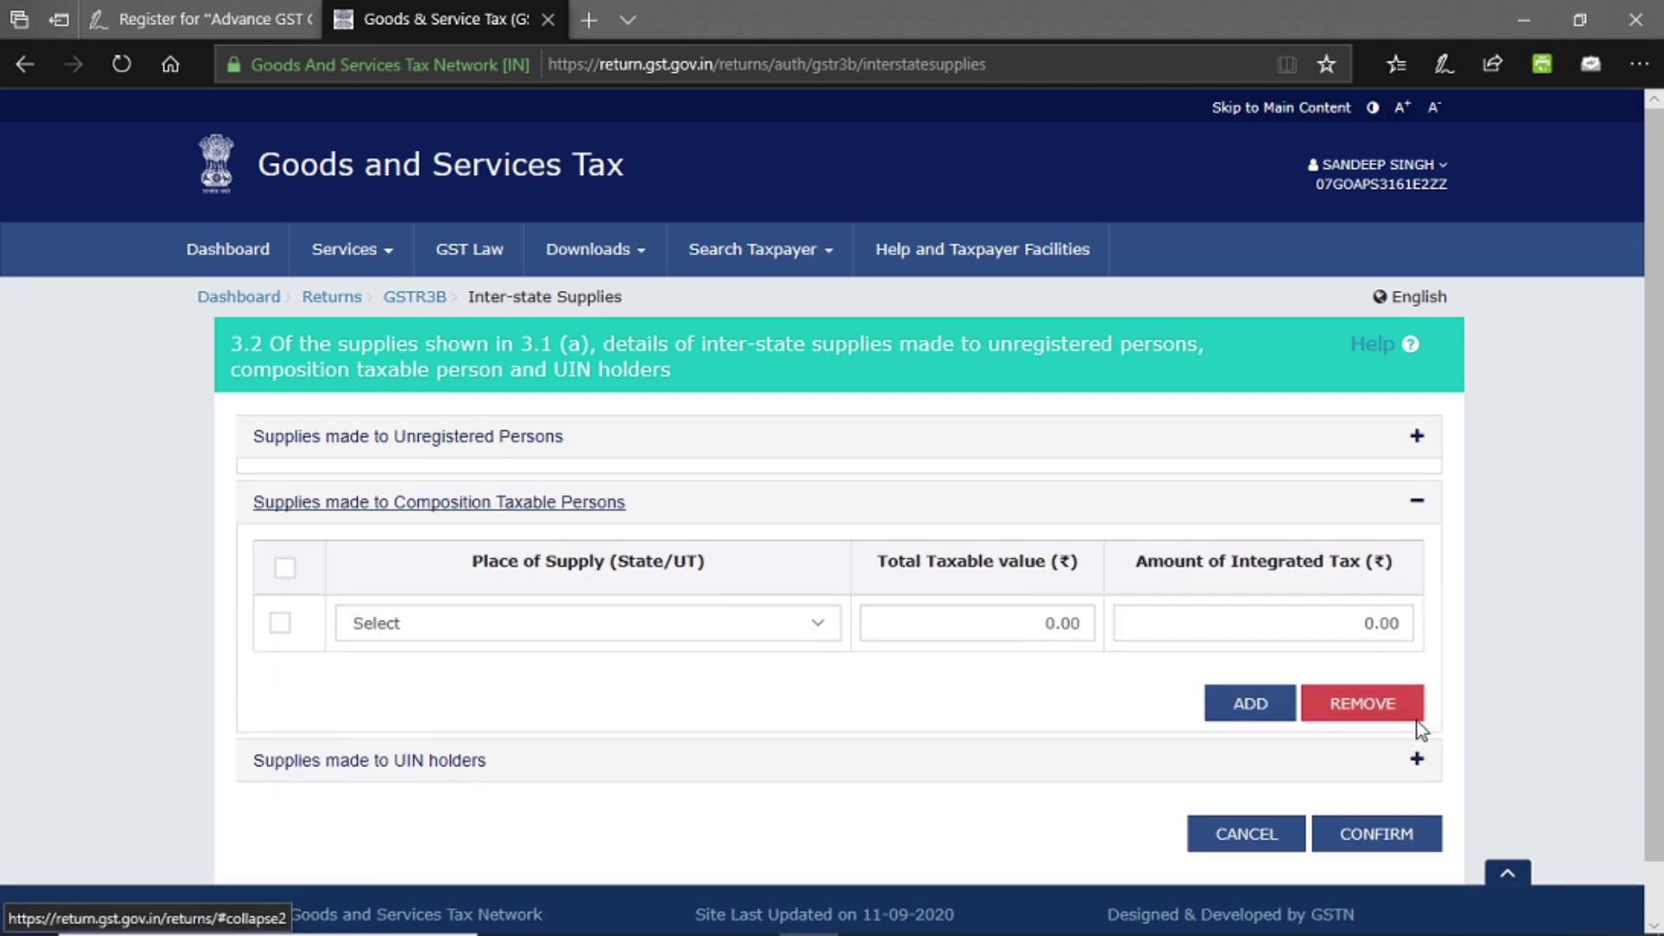
pyautogui.click(775, 617)
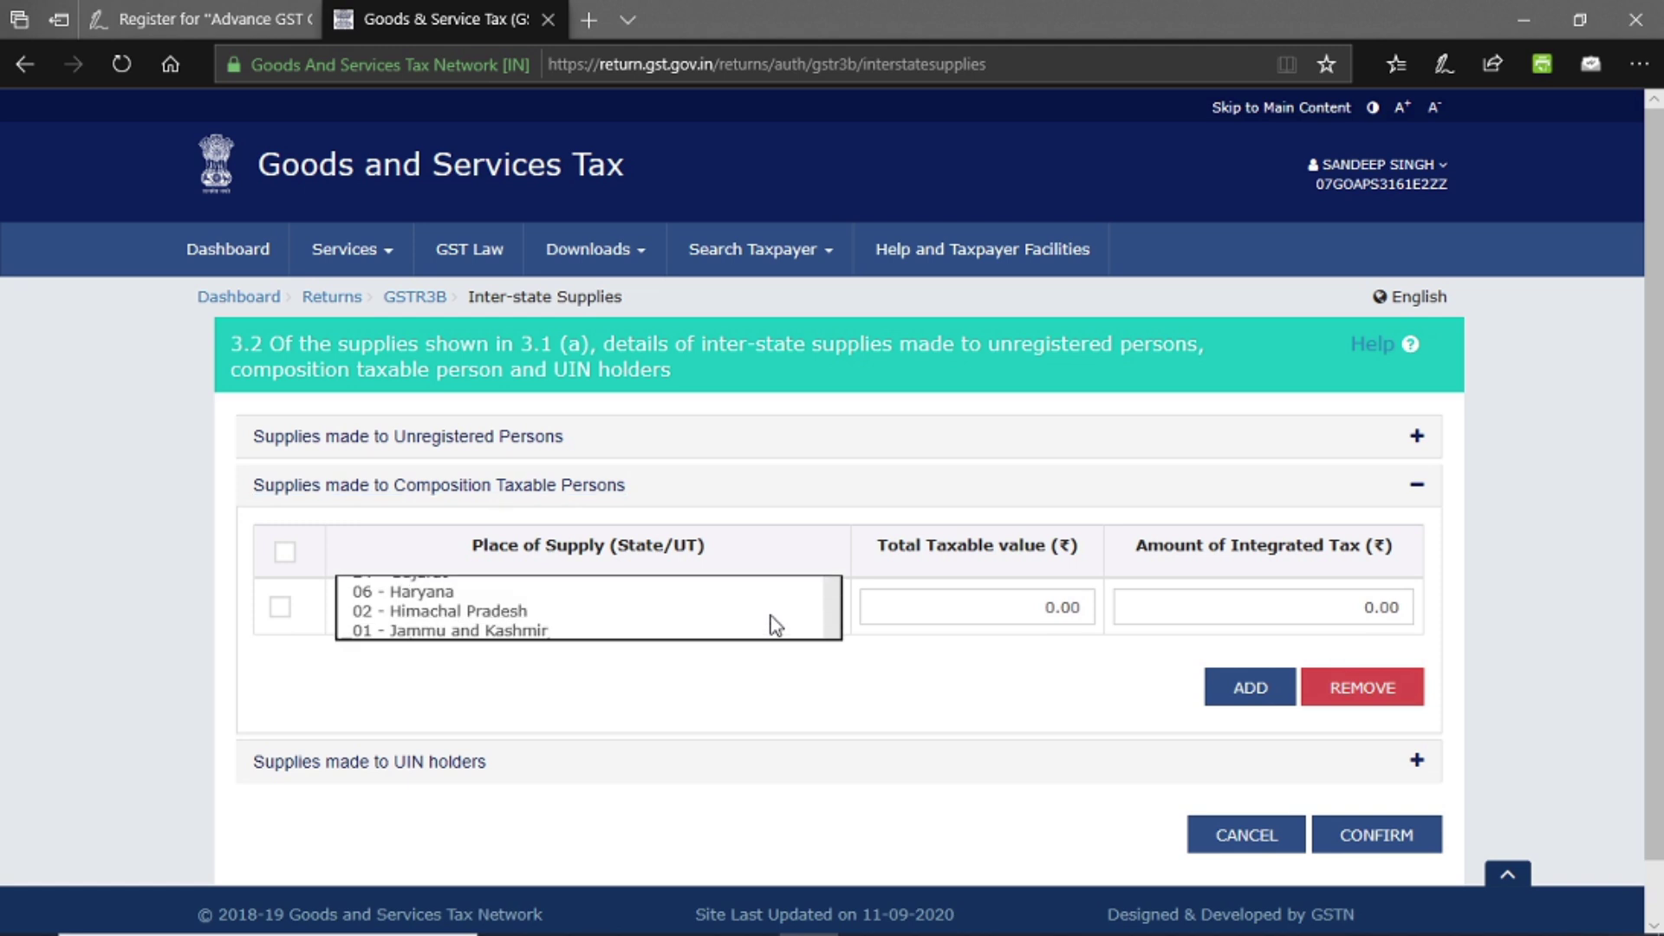
pyautogui.click(970, 658)
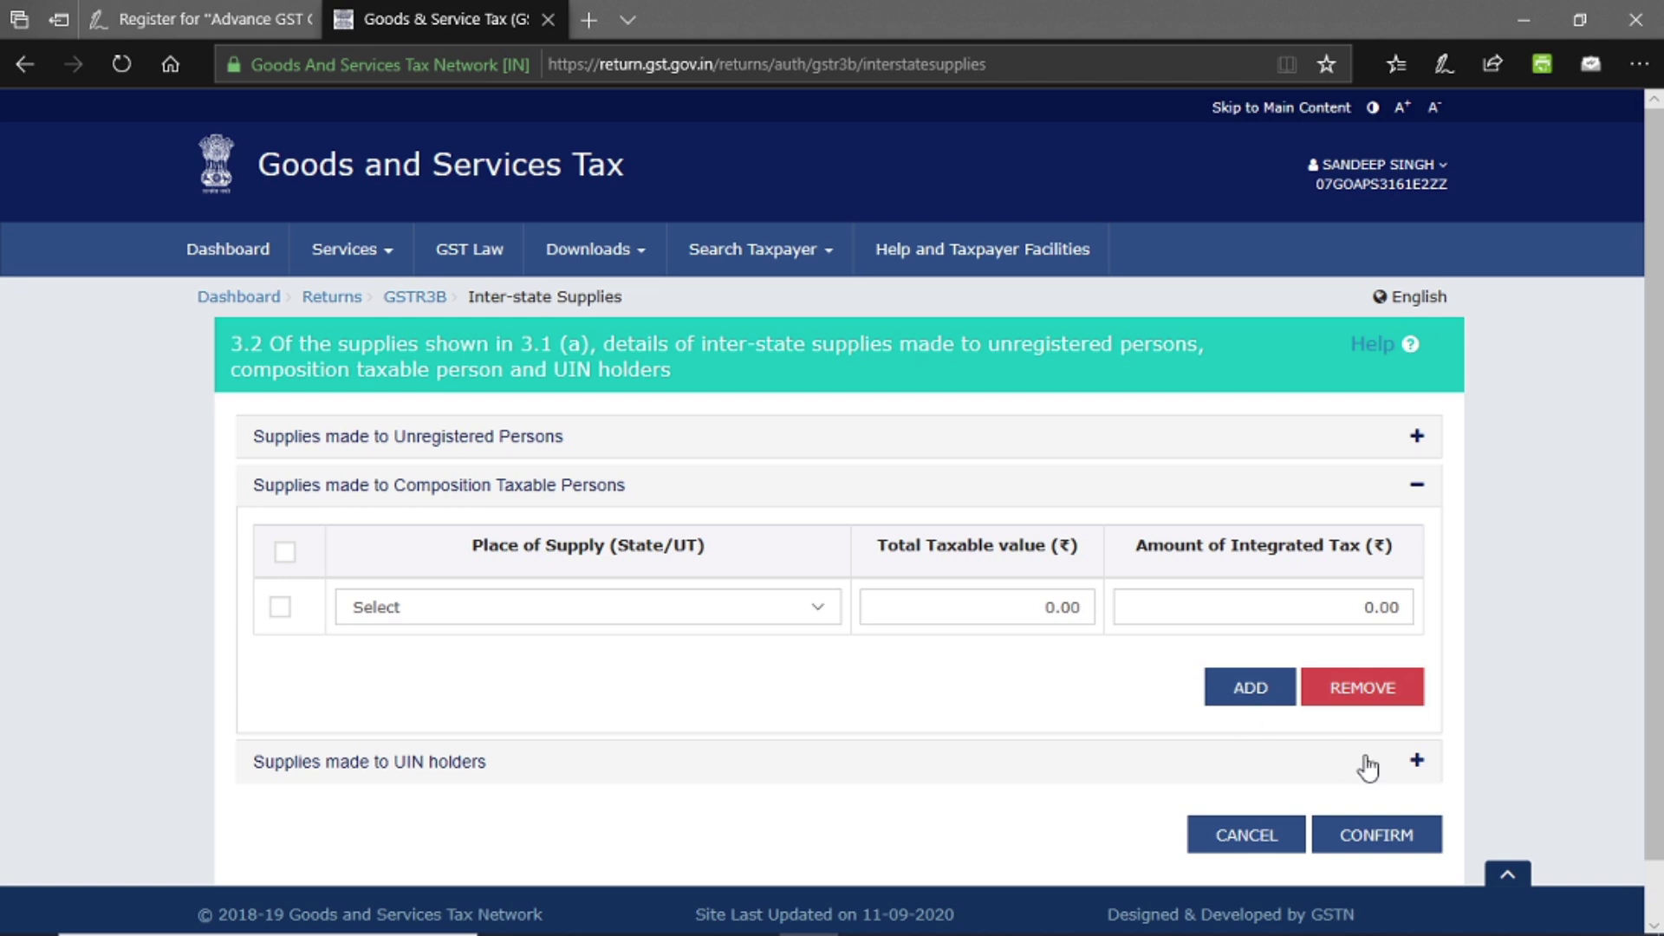
pyautogui.click(1416, 760)
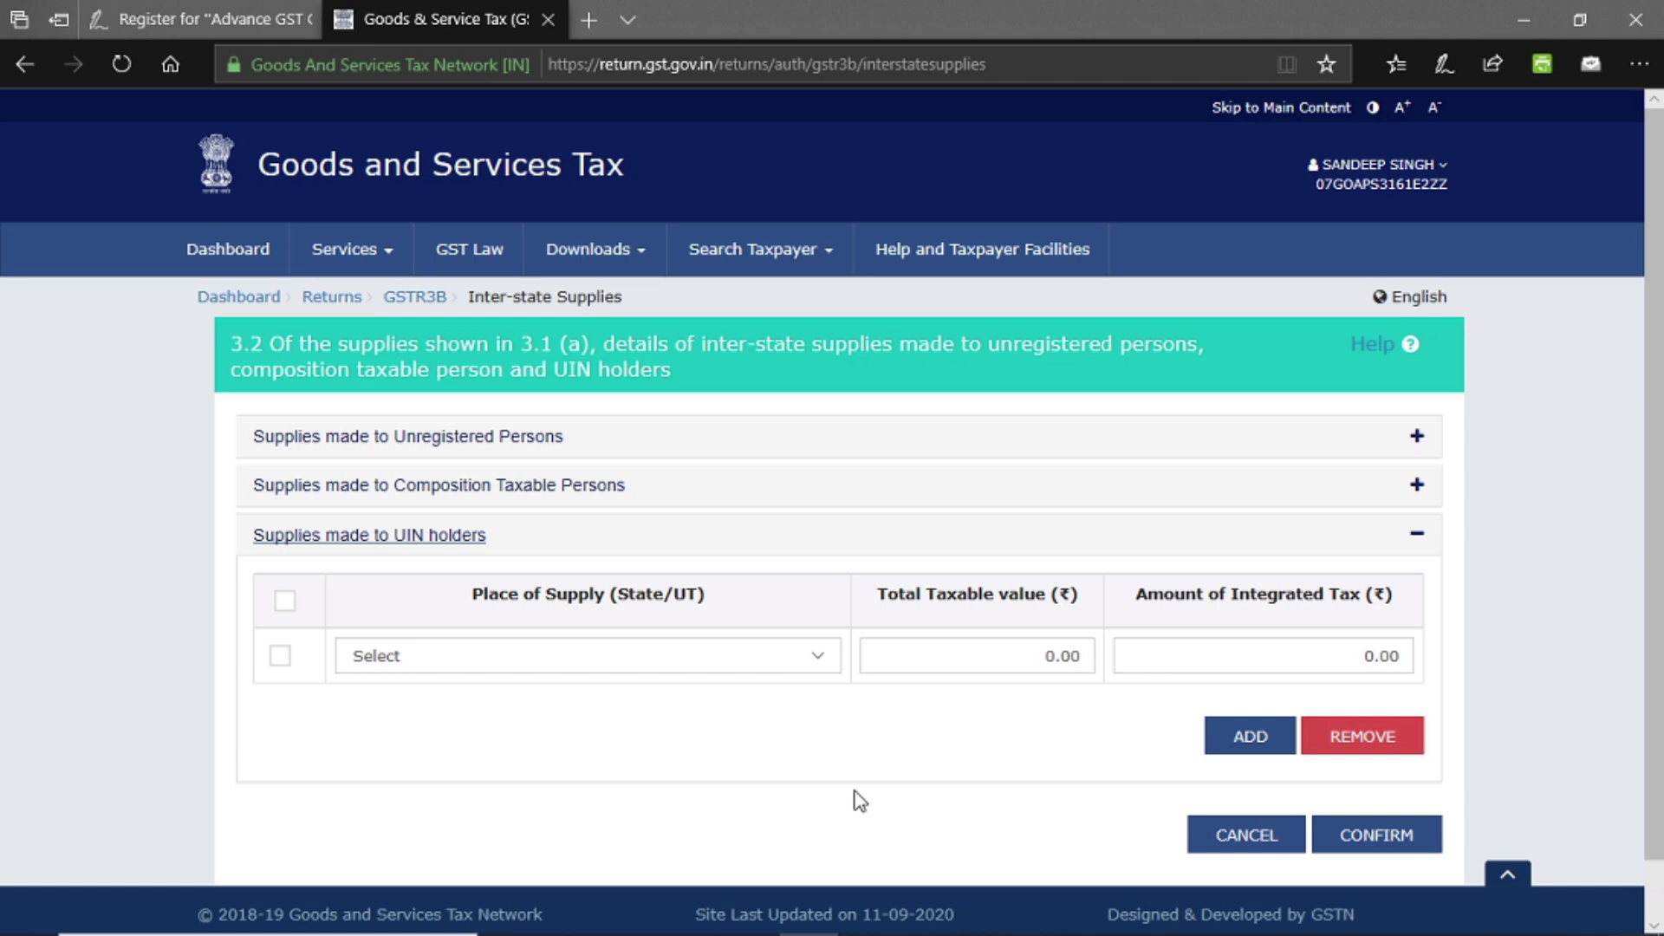
# - View the place of supply options for UIN holders, leave table 3.2 without entries and open table 4 for eligible ITC
pyautogui.click(679, 657)
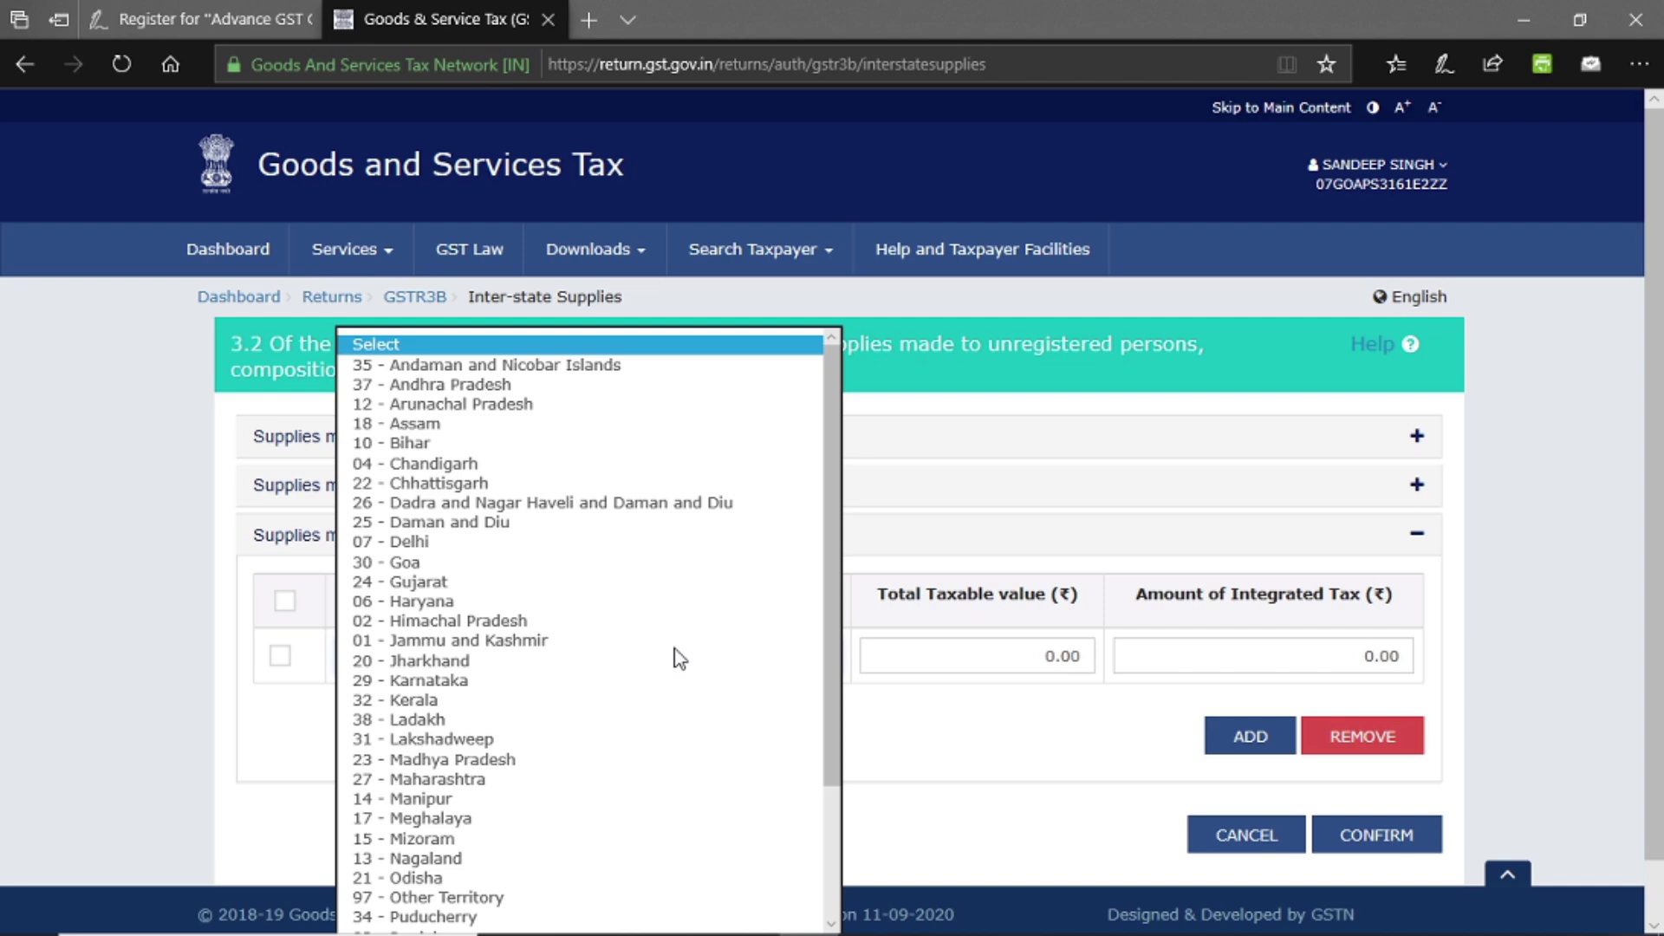
pyautogui.click(979, 708)
pyautogui.click(1255, 837)
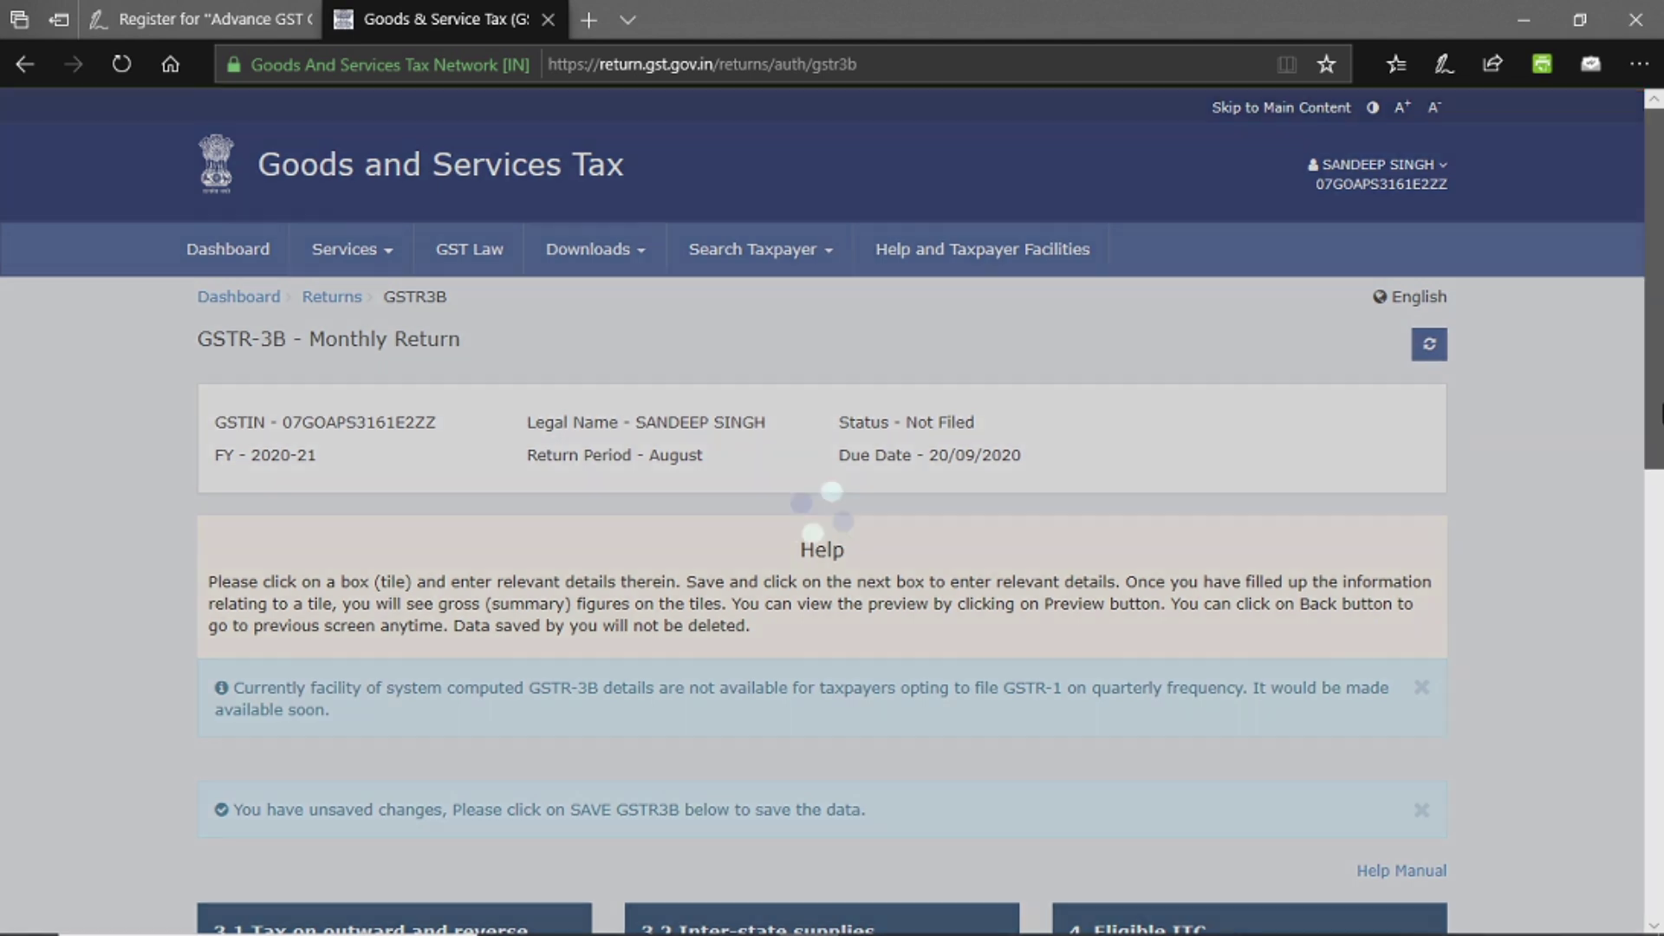
pyautogui.moveTo(1662, 404); pyautogui.dragTo(1662, 709)
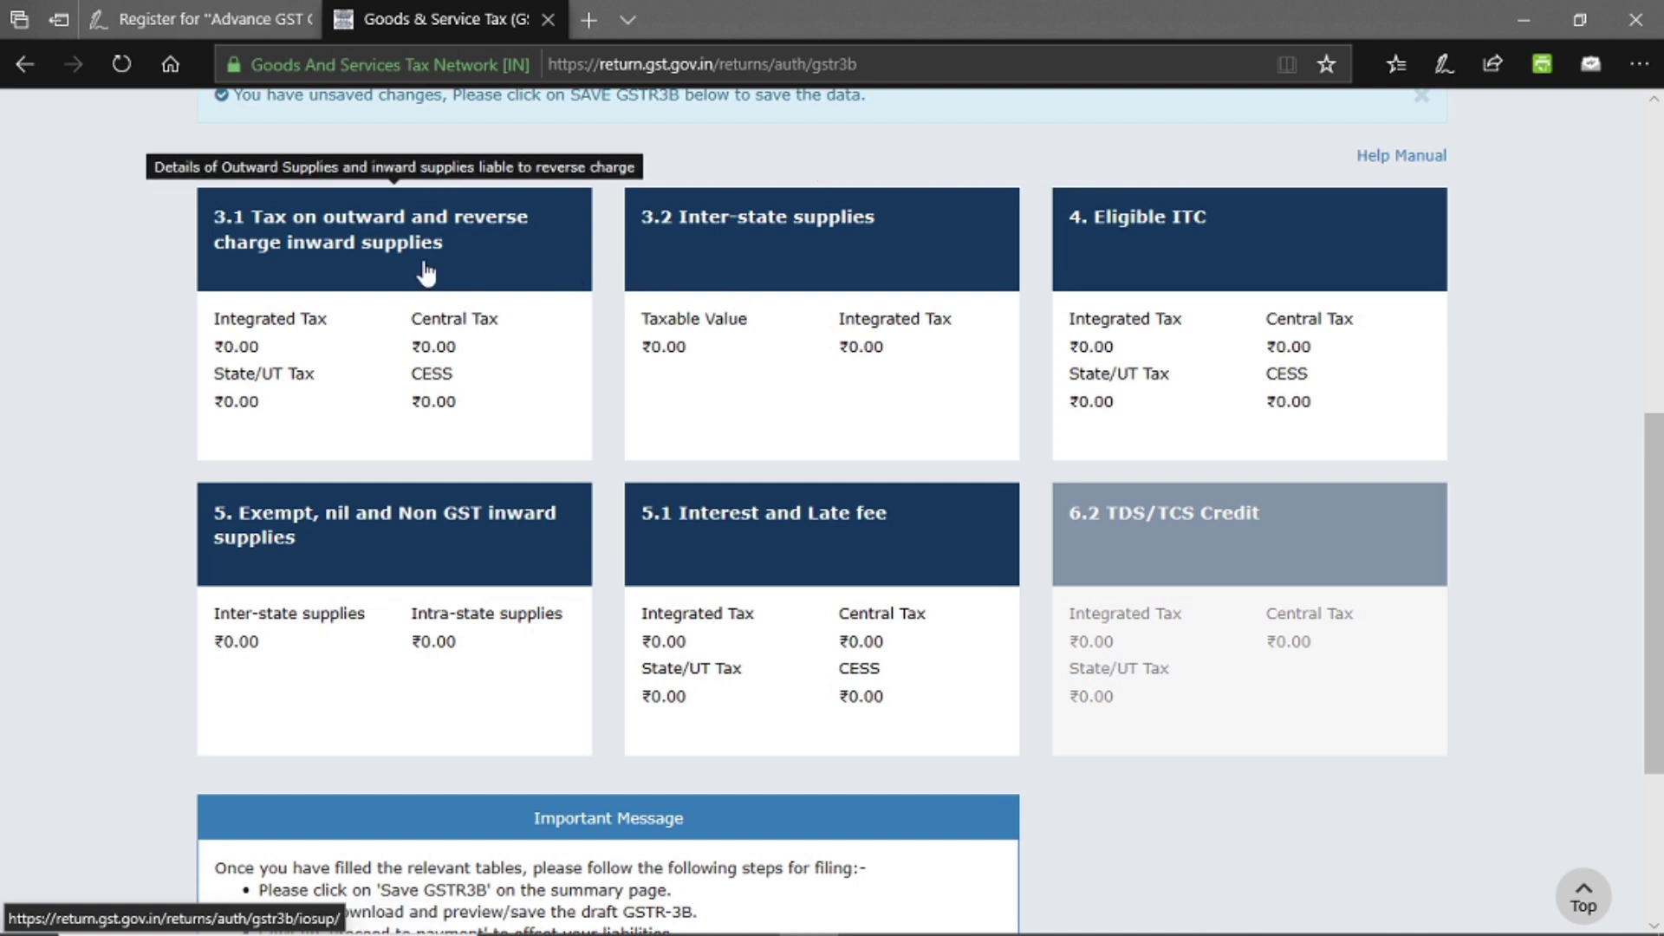
pyautogui.click(1194, 290)
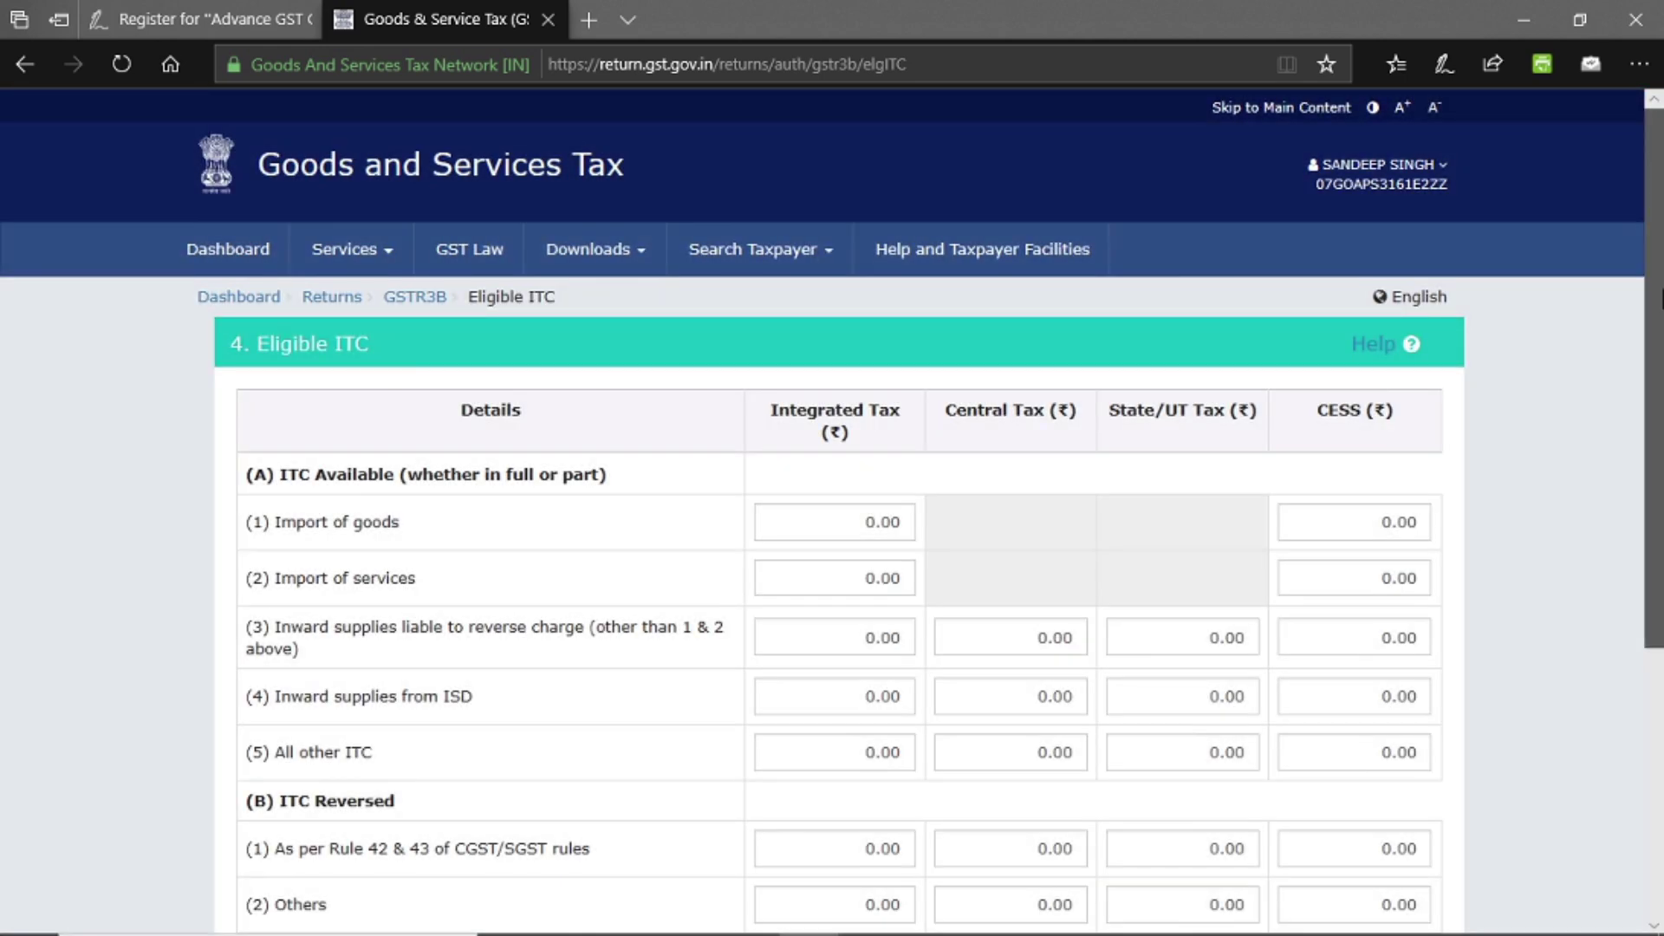
# - Examine table 4's ITC Available rows, covering imports, reverse charge inward supplies, ISD supplies and all other ITC
pyautogui.scroll(-3, 1193, 283)
pyautogui.moveTo(1661, 457); pyautogui.dragTo(1660, 516)
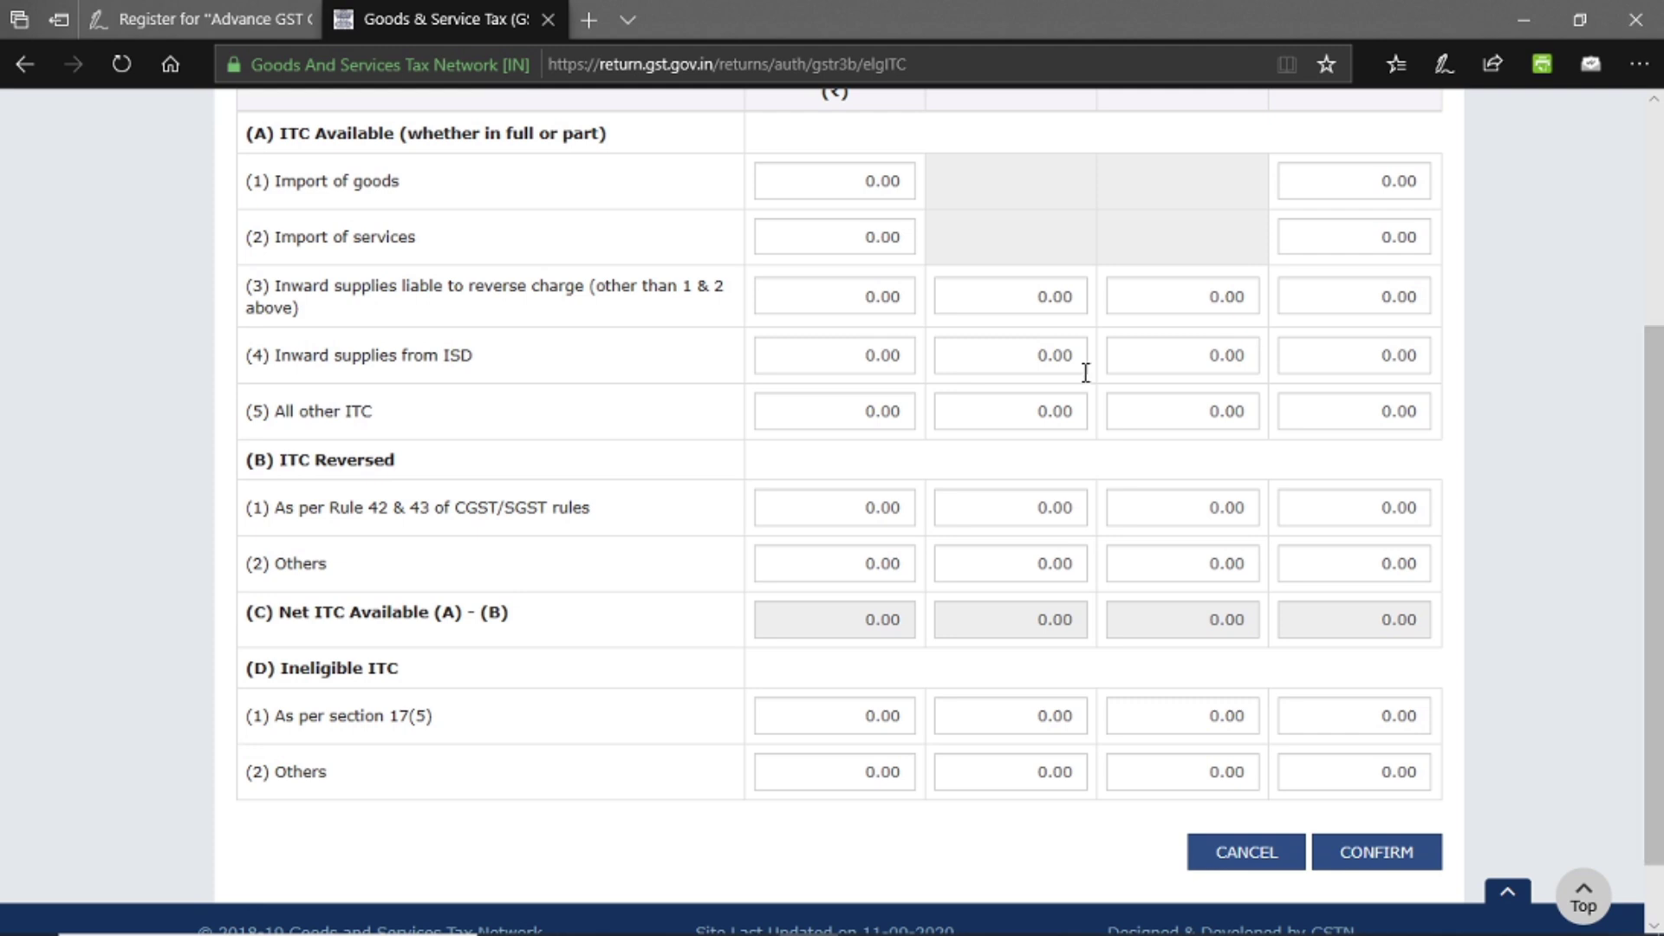
pyautogui.moveTo(1660, 447); pyautogui.dragTo(1660, 405)
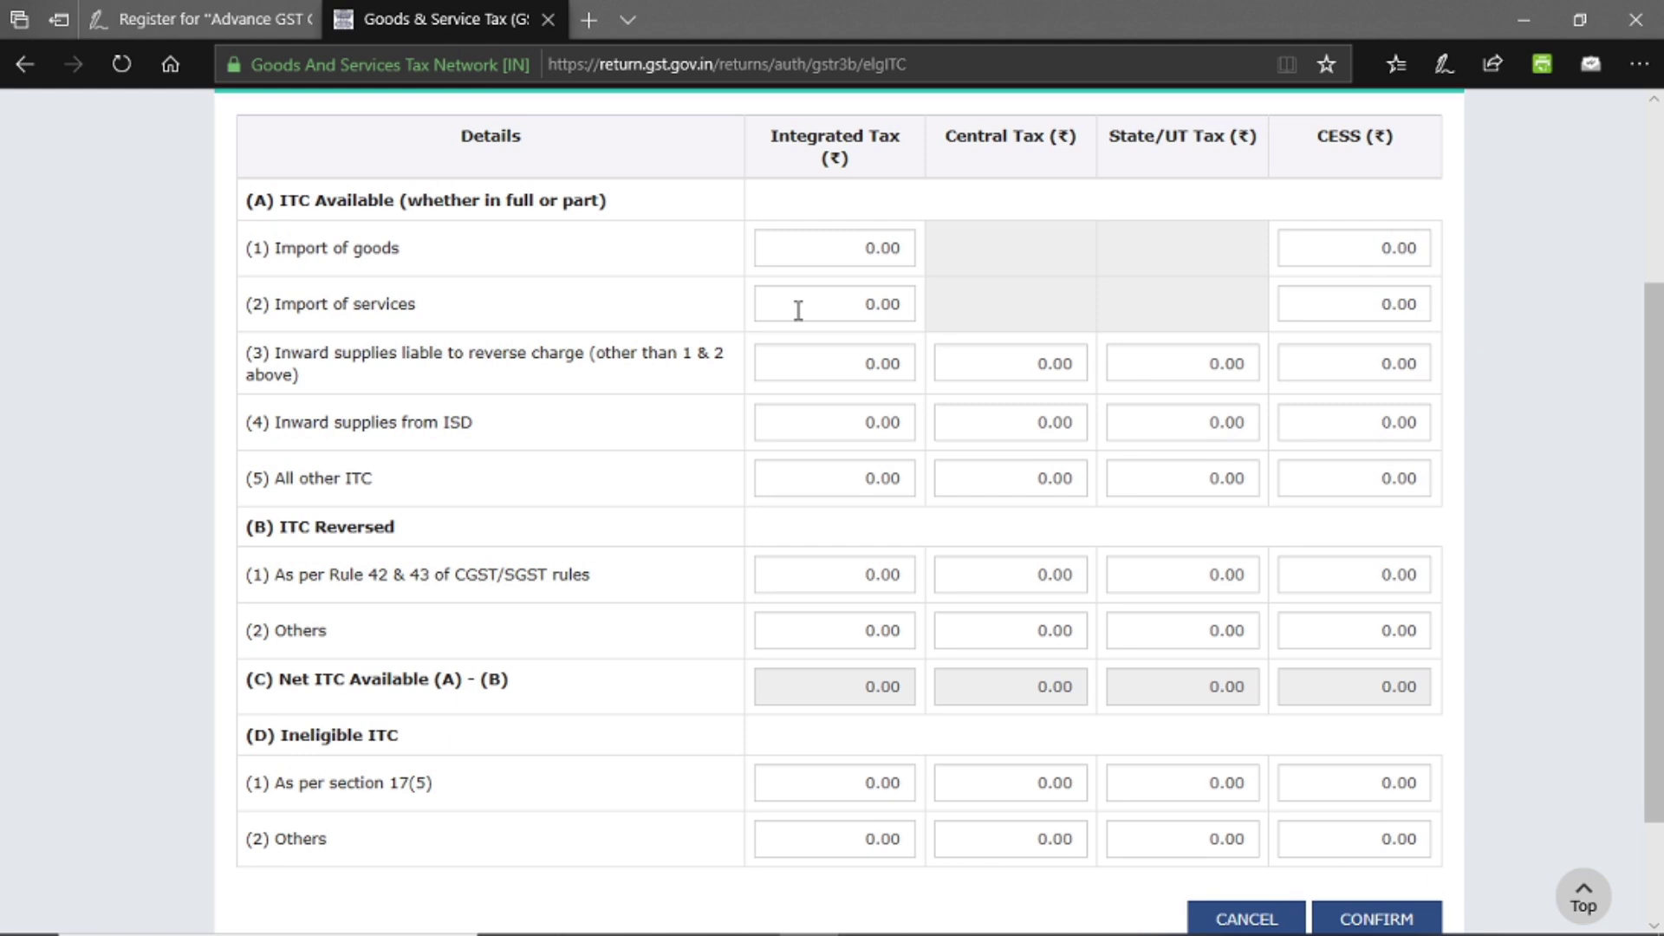
pyautogui.click(838, 373)
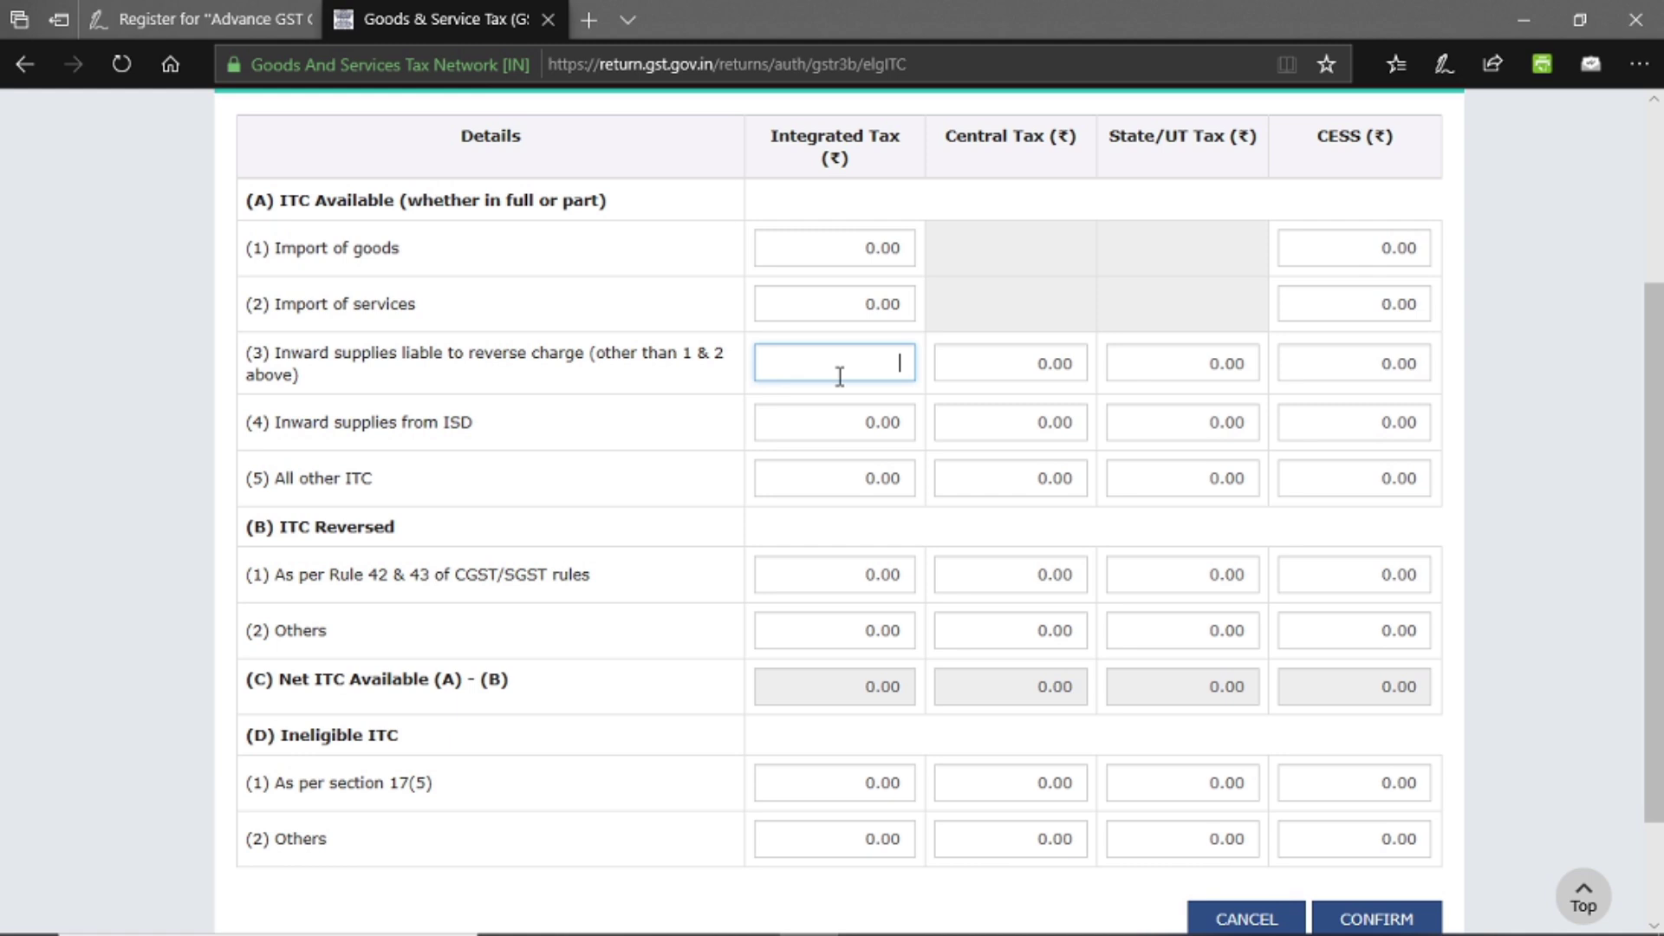
pyautogui.scroll(-1, 1308, 470)
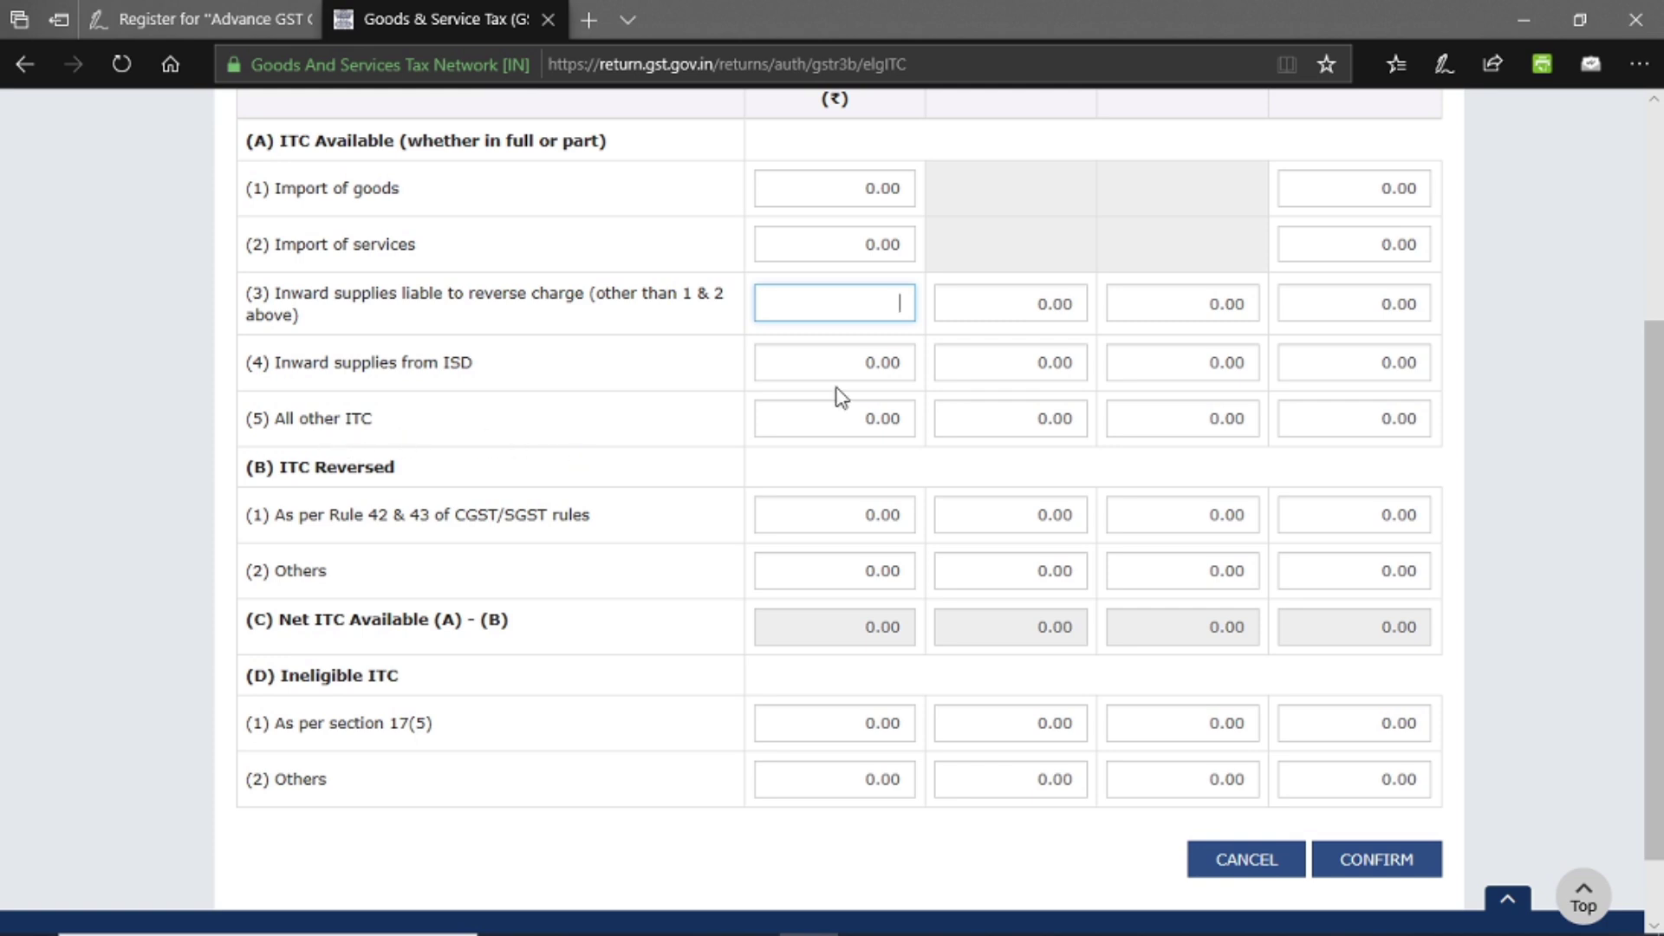
pyautogui.click(908, 416)
pyautogui.scroll(1, 1205, 397)
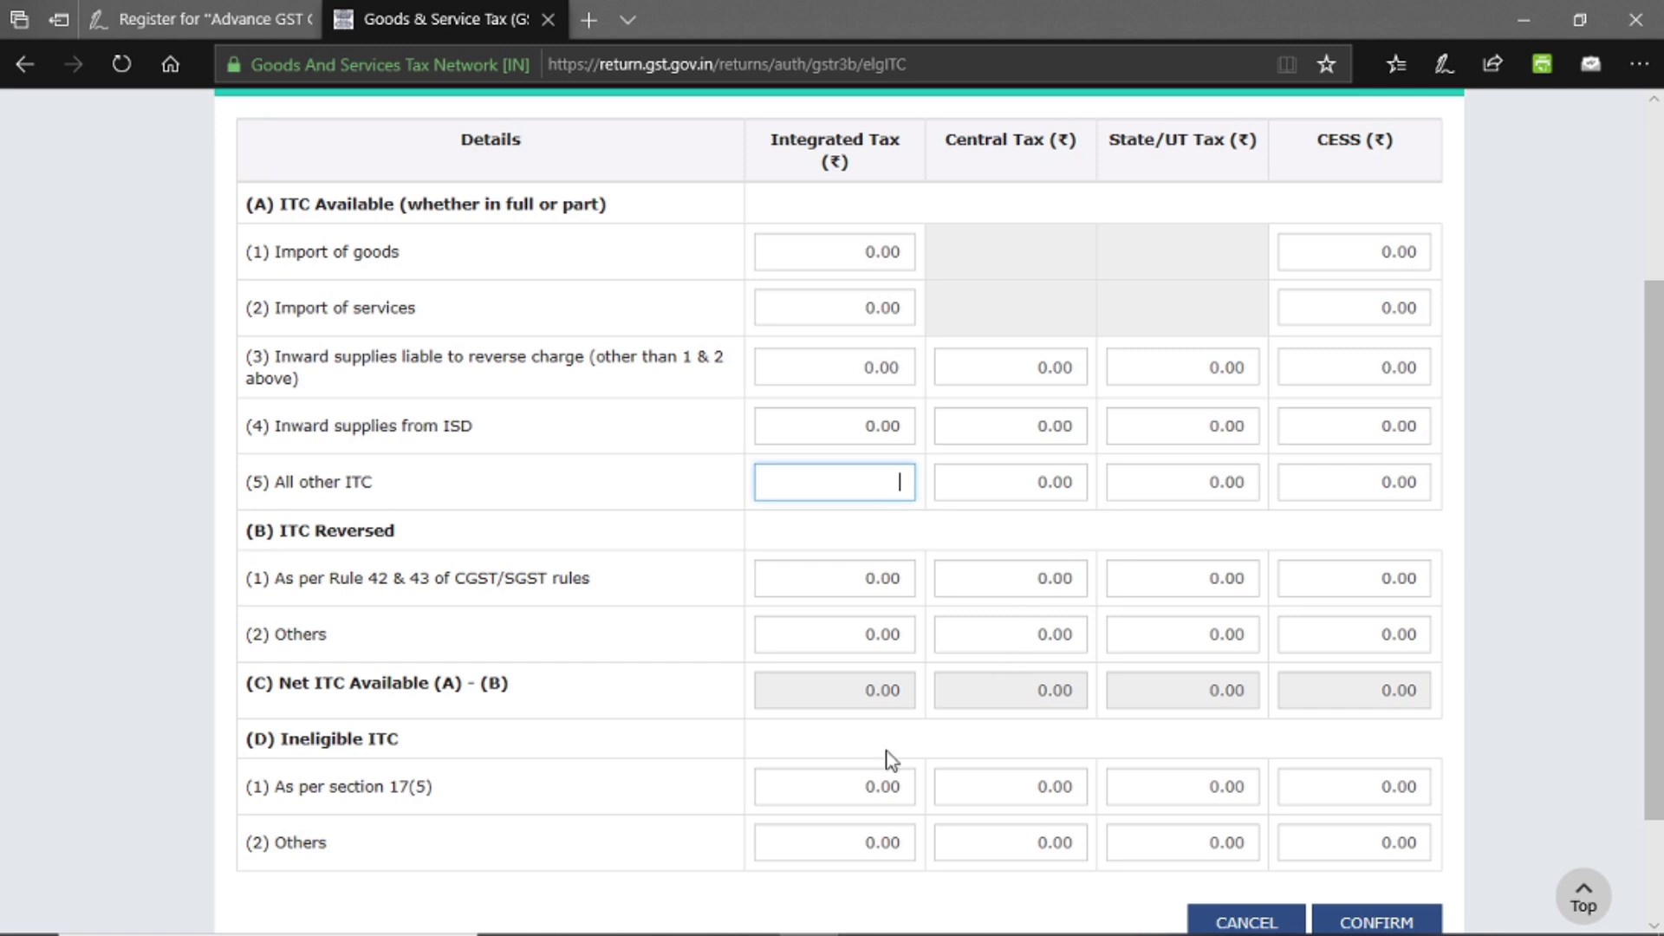
# - Examine table 4's entry fields for ineligible ITC and for ITC reversed under Rules 42 & 43 and Others, alongside All other ITC
pyautogui.click(836, 793)
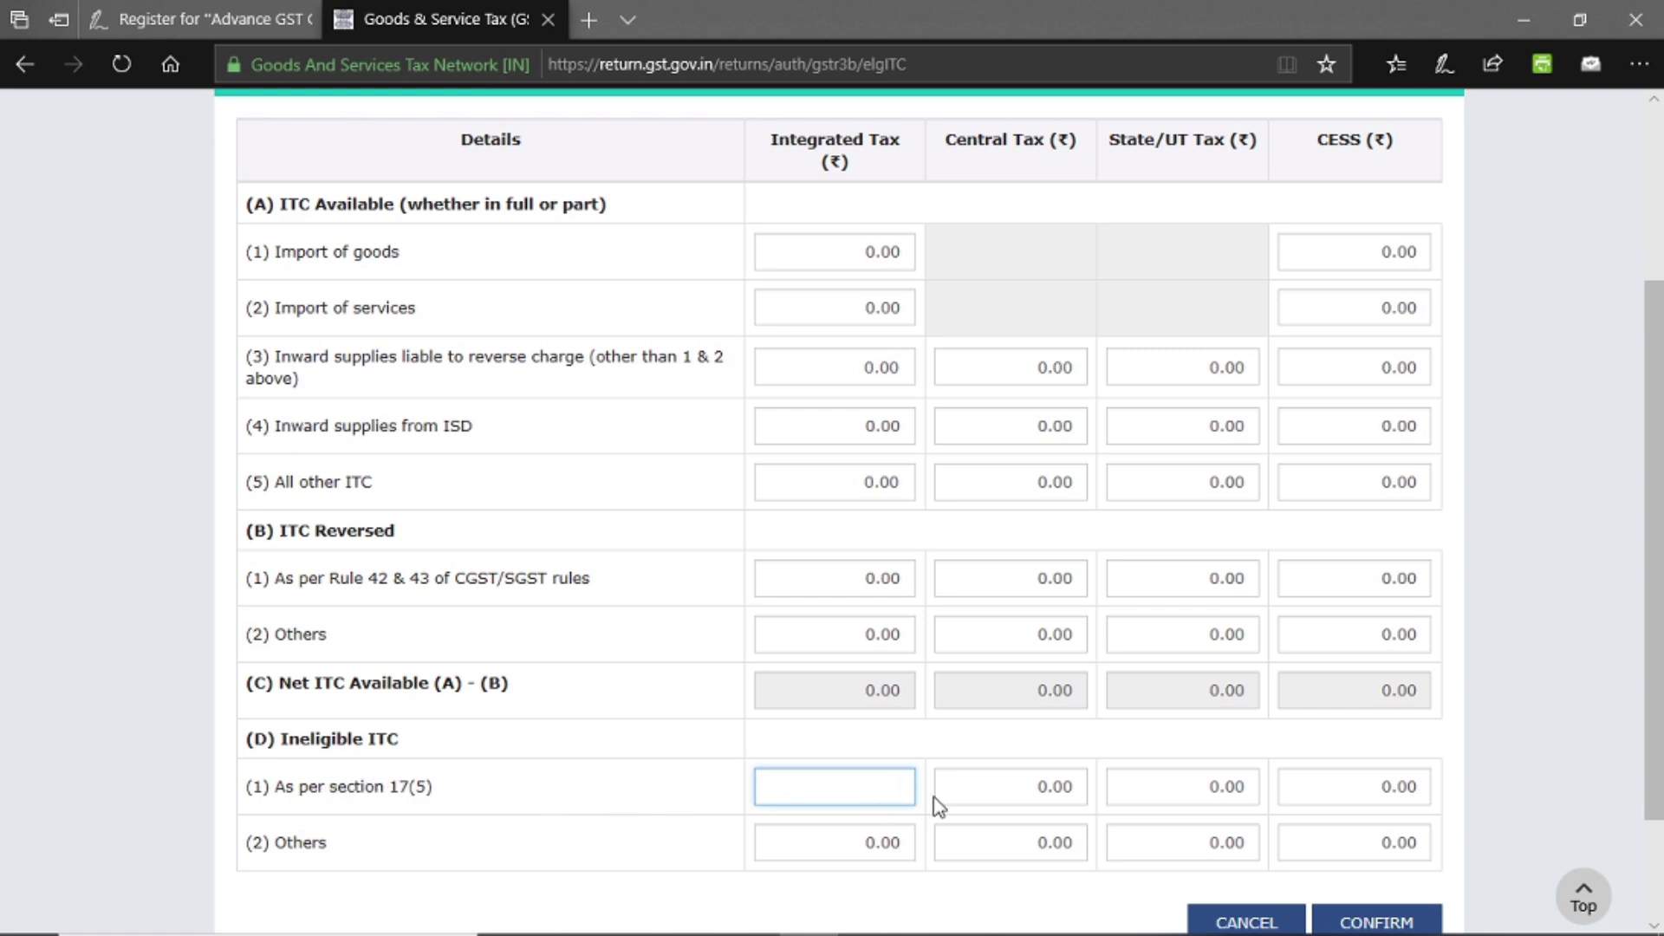
pyautogui.click(1055, 784)
pyautogui.click(1211, 787)
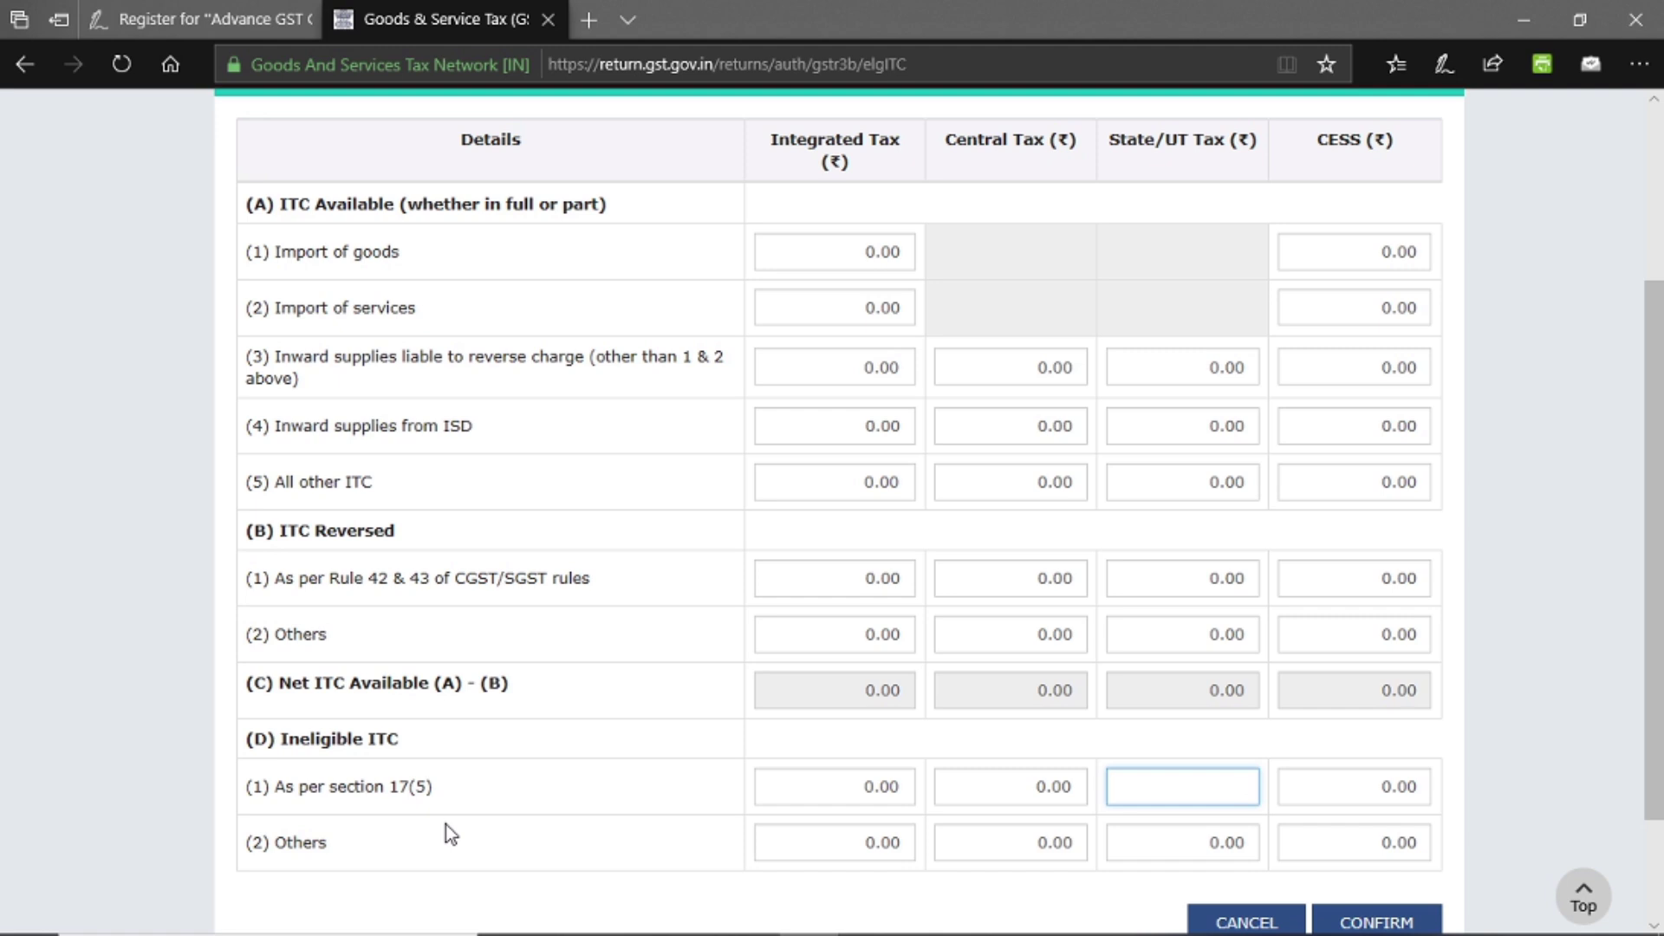
pyautogui.click(847, 837)
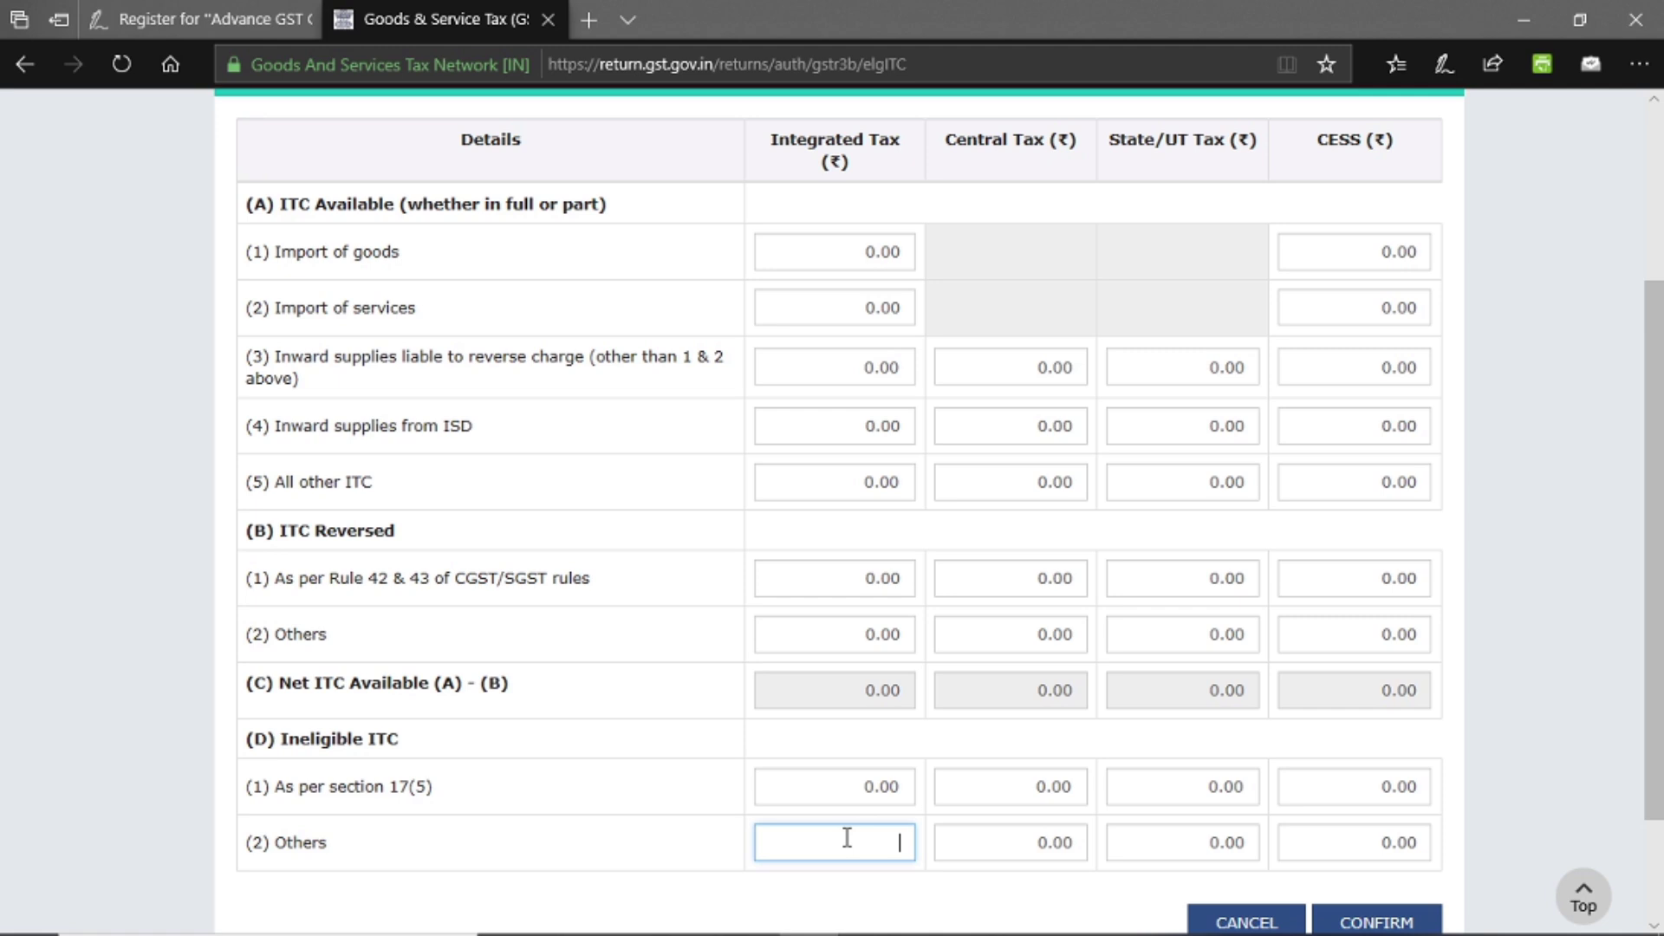
pyautogui.click(993, 841)
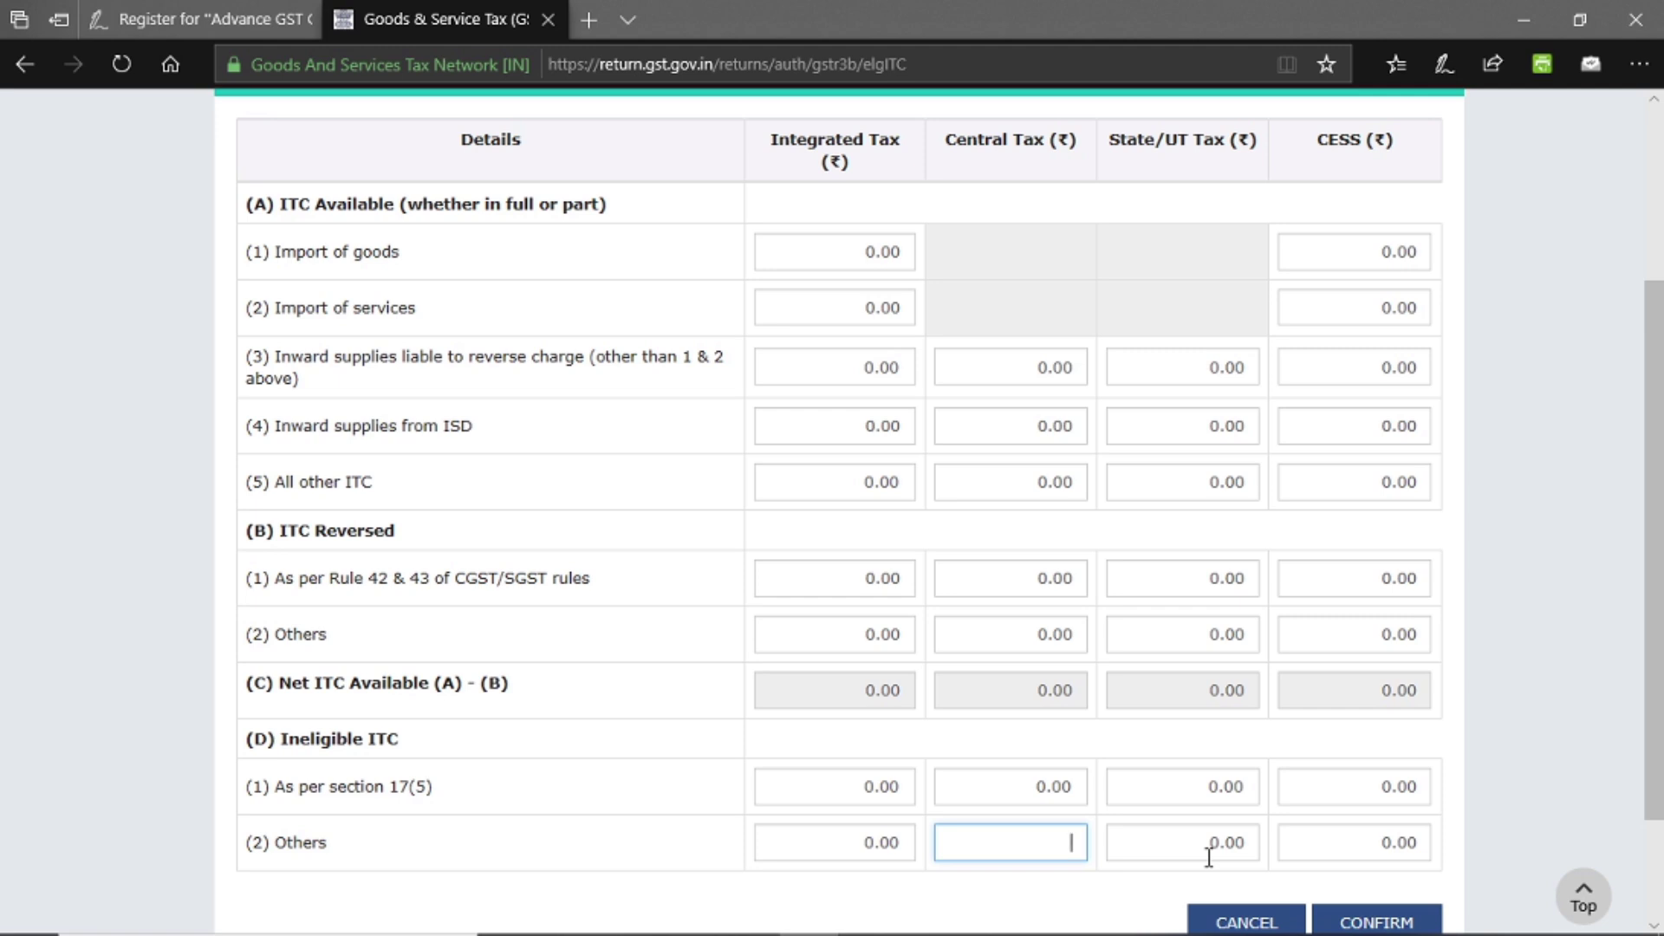
pyautogui.click(853, 586)
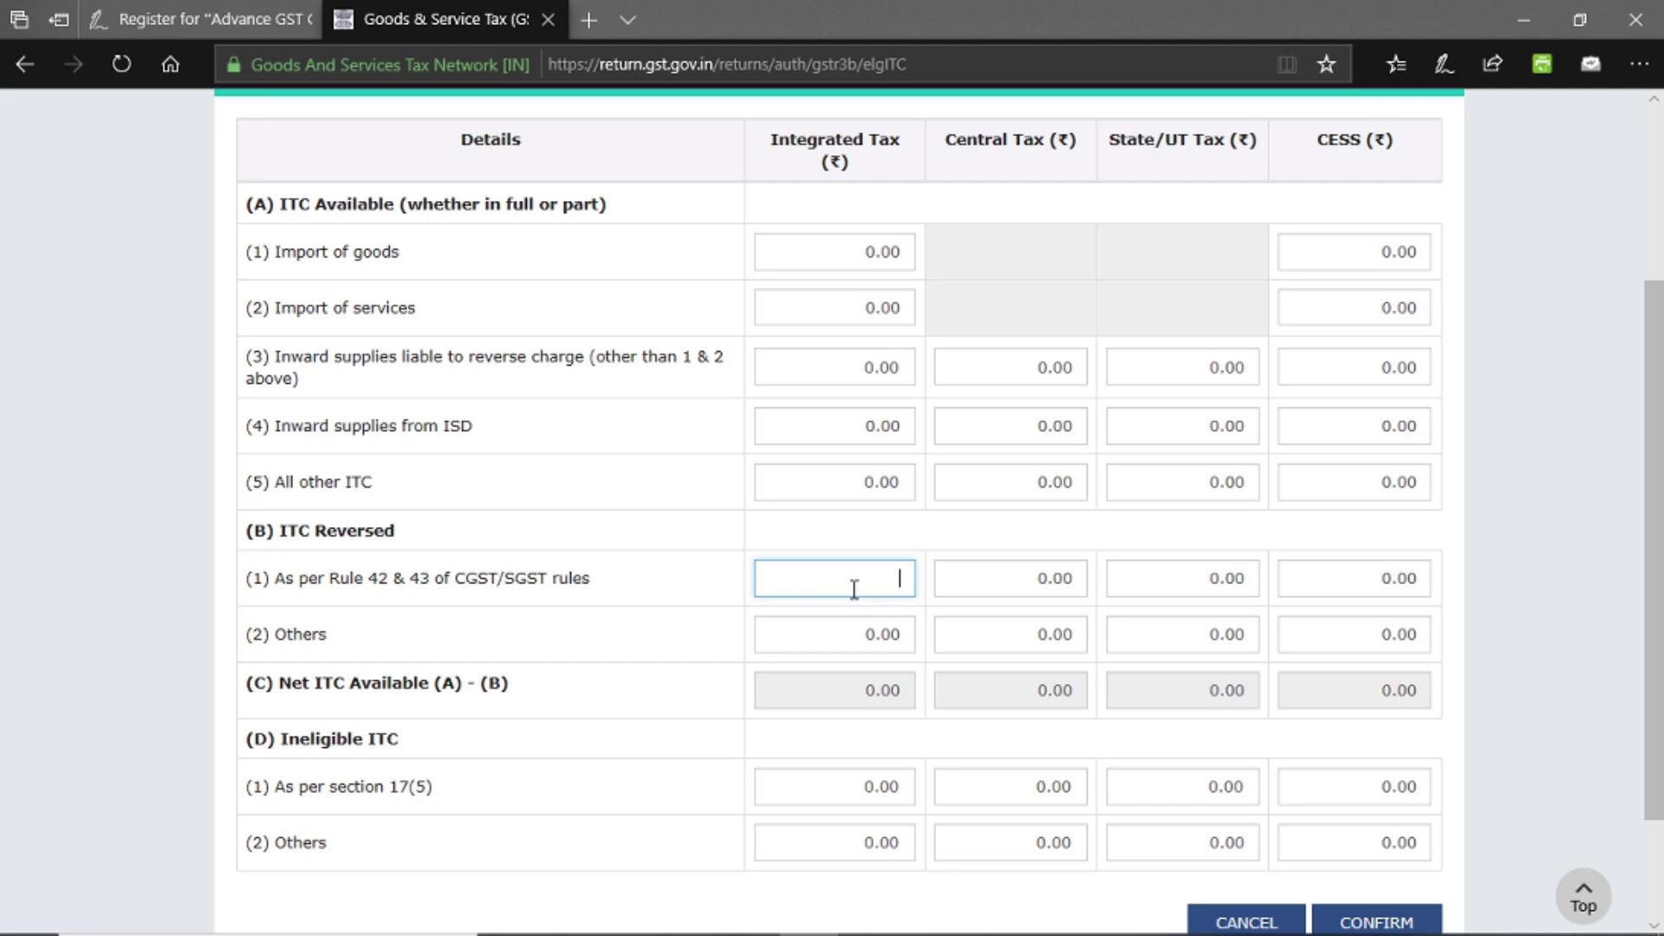
pyautogui.click(882, 633)
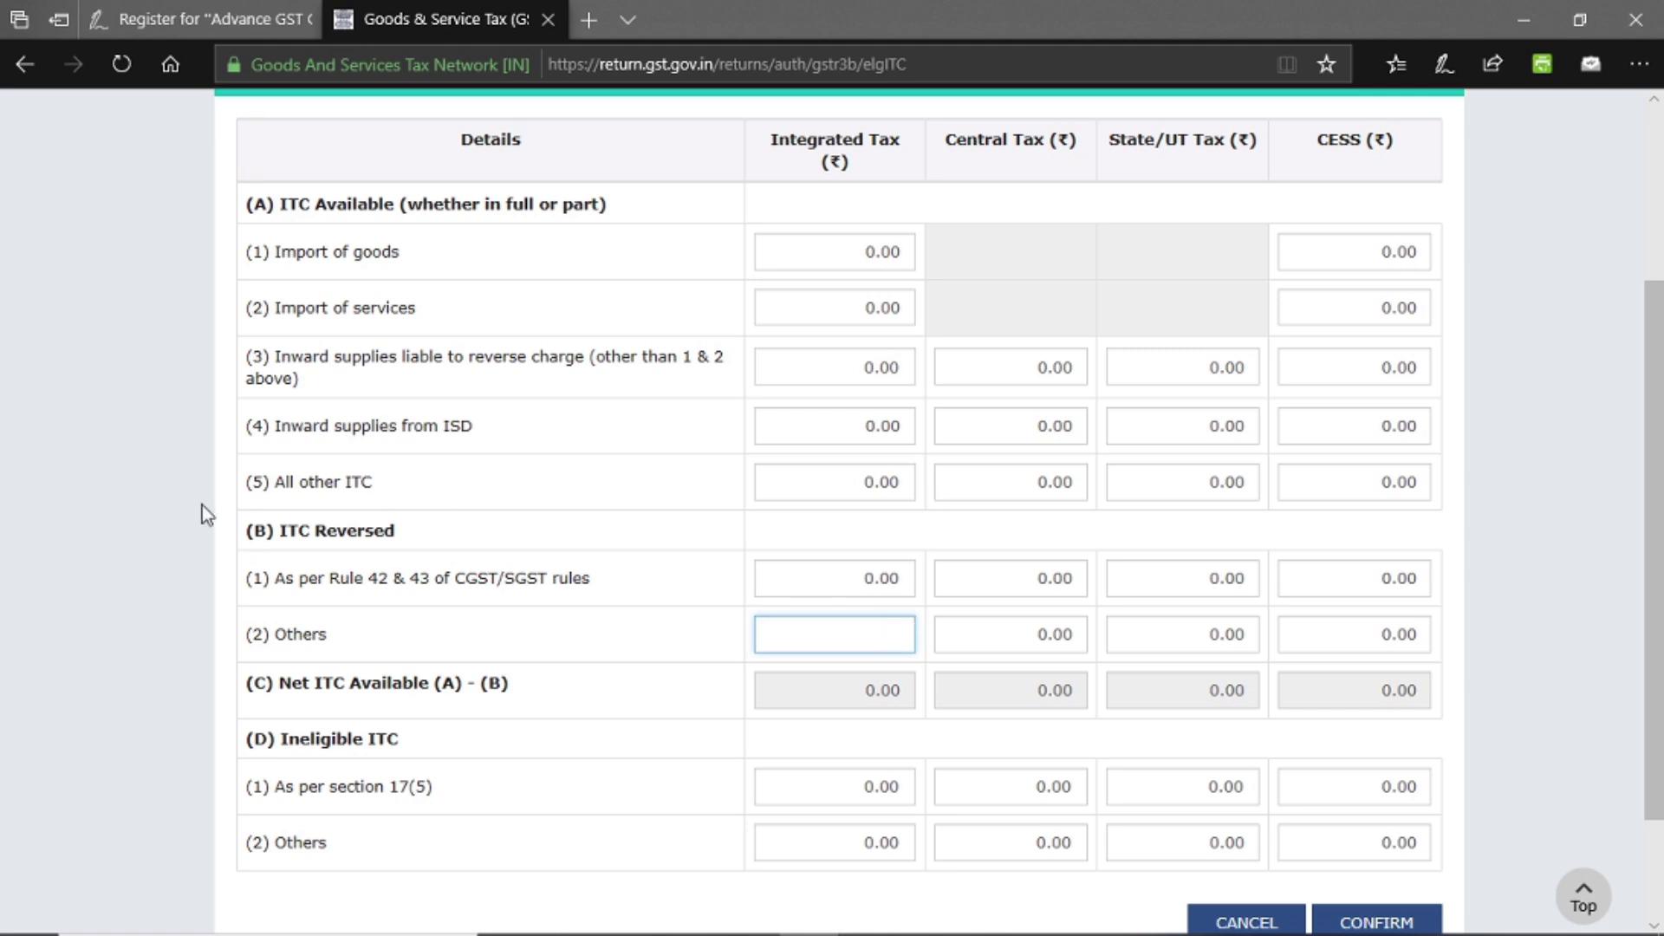
pyautogui.moveTo(232, 492); pyautogui.dragTo(375, 491)
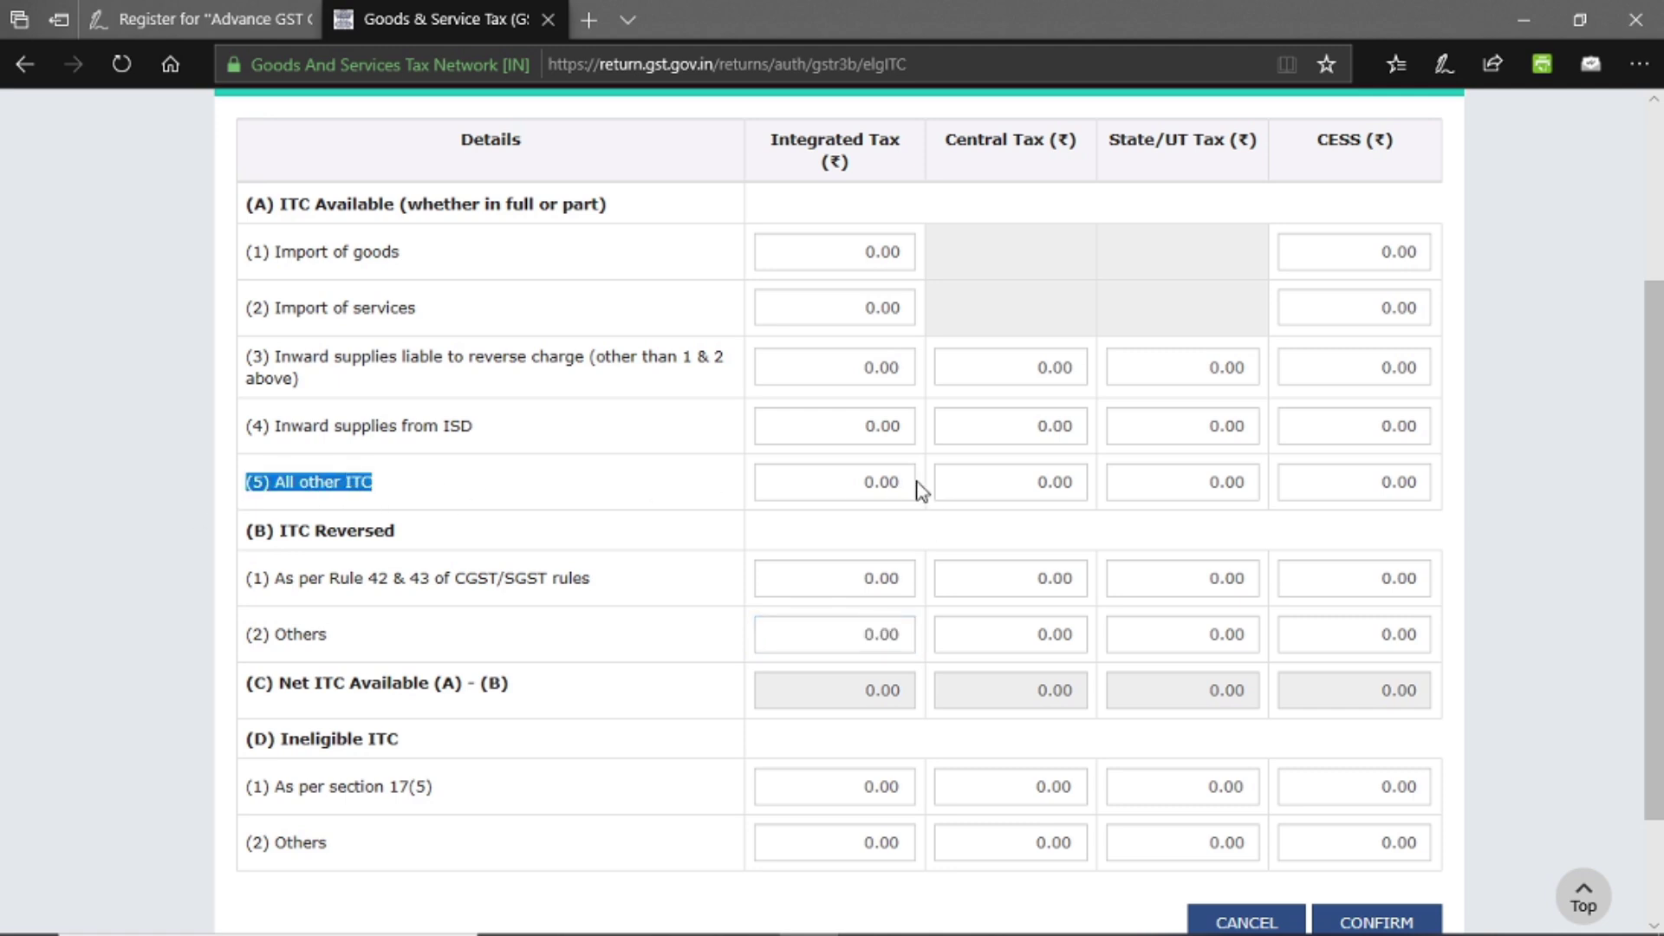
pyautogui.click(862, 645)
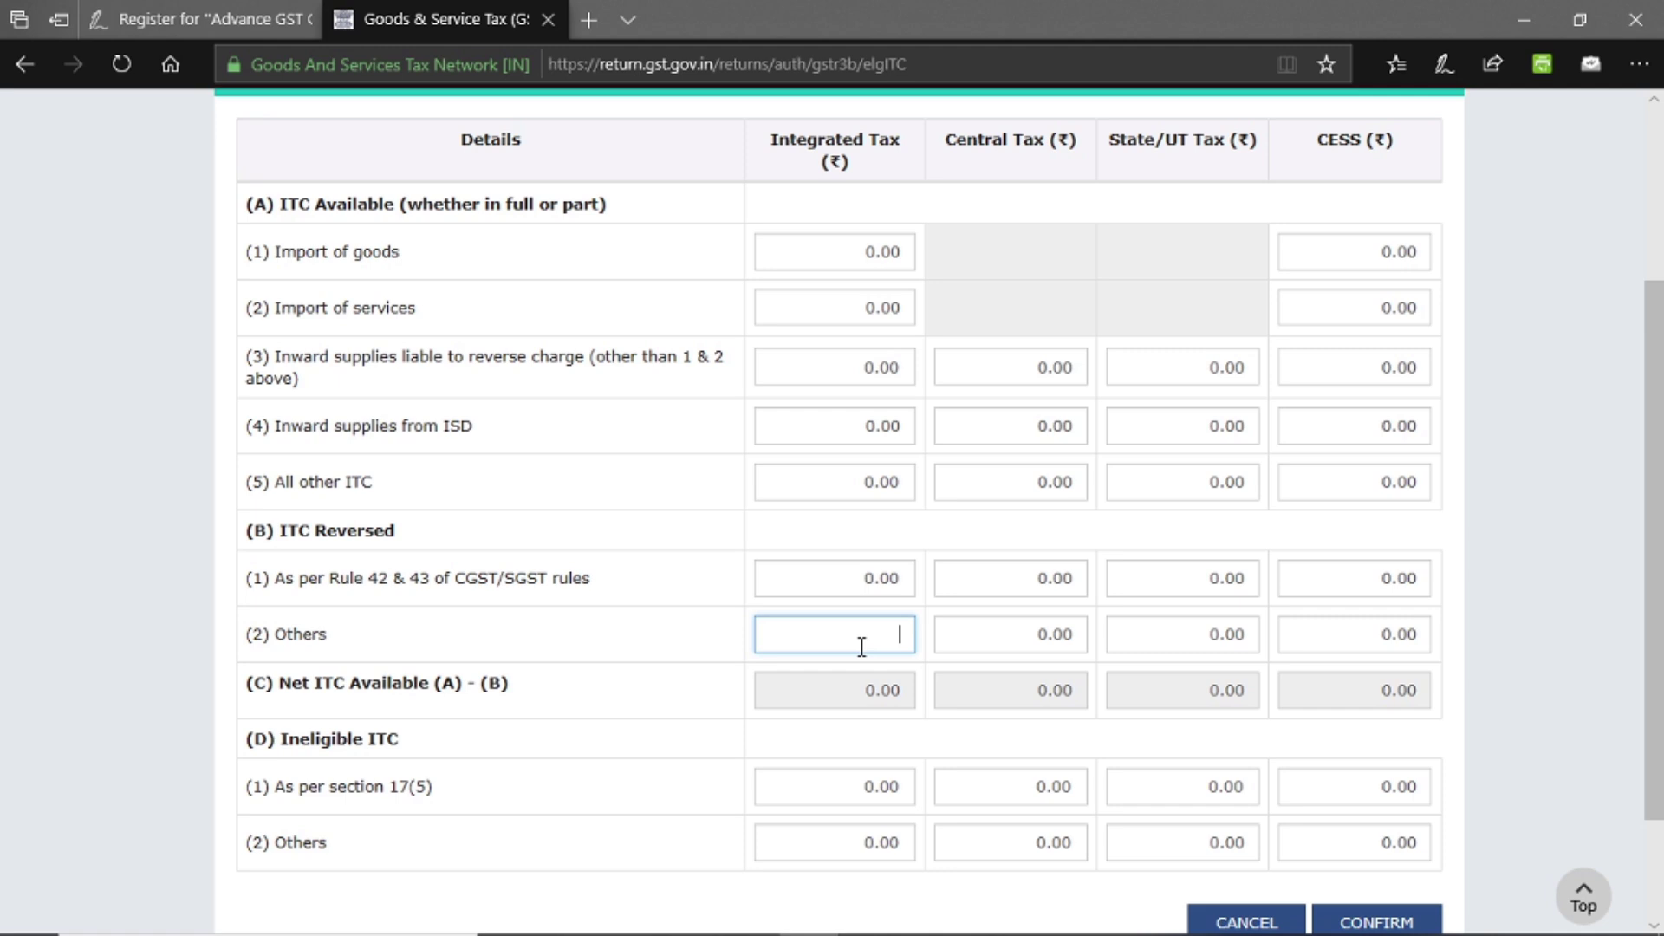
# - Try 180 as the integrated tax for All other ITC in table 4 and clear the amount
pyautogui.click(826, 483)
pyautogui.write('180')
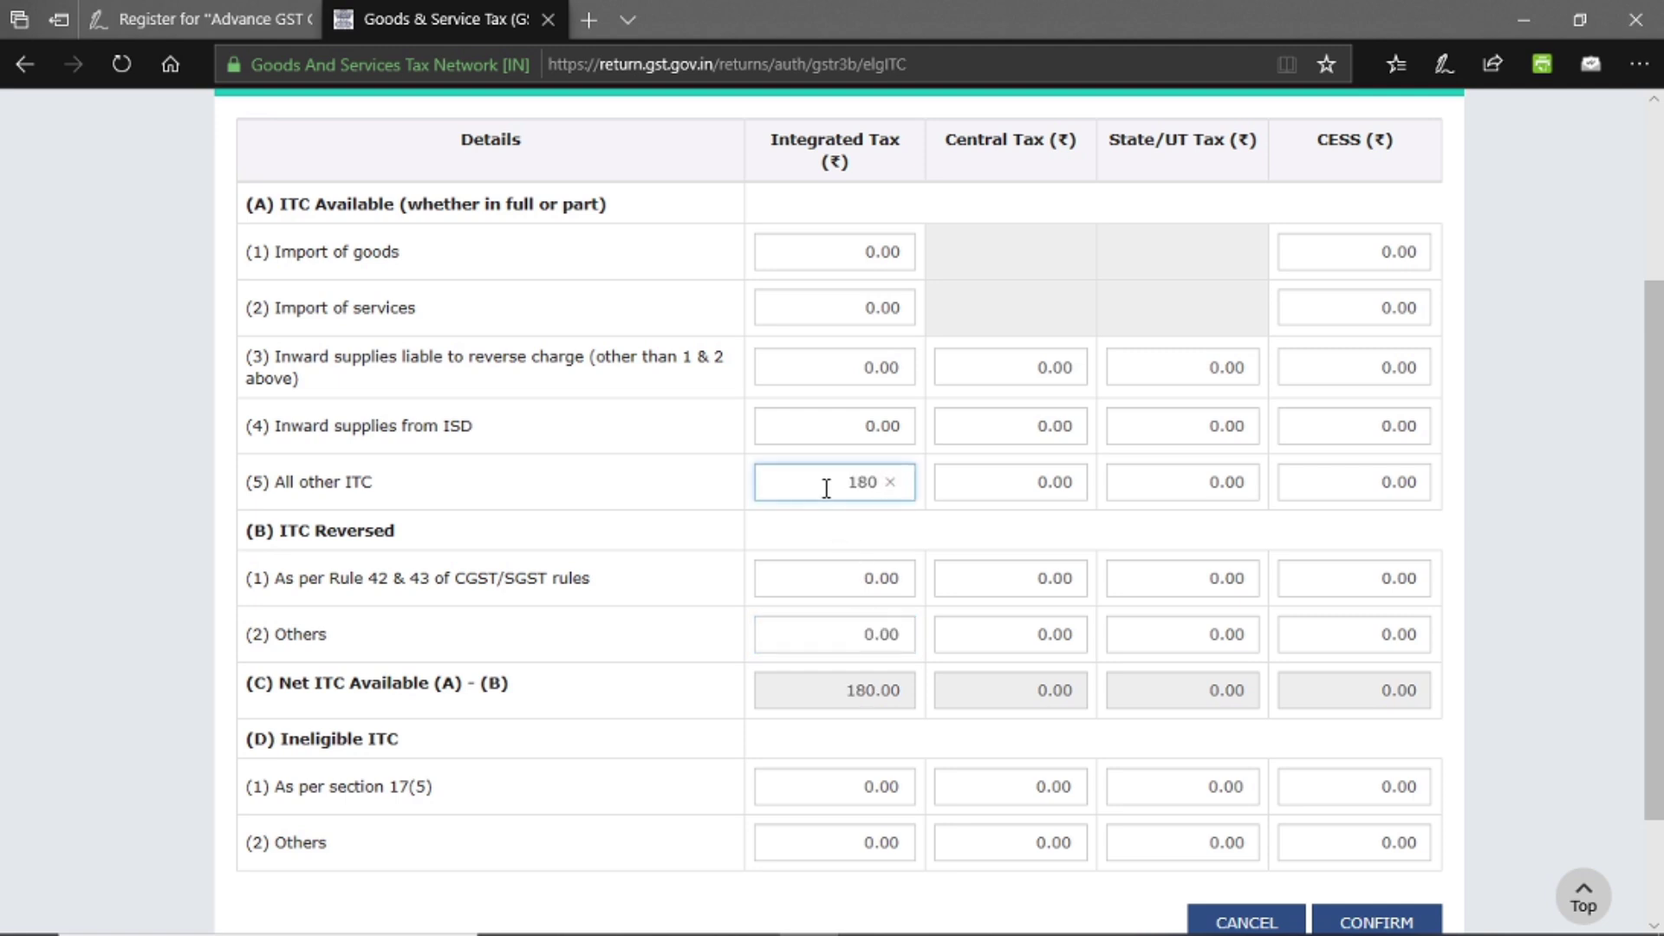
pyautogui.press('BackSpace')
pyautogui.press('BackSpace')
pyautogui.press('BackSpace')
# - Try 180 as the integrated tax in the Others row of ITC Reversed and clear the amount
pyautogui.click(853, 645)
pyautogui.write('180')
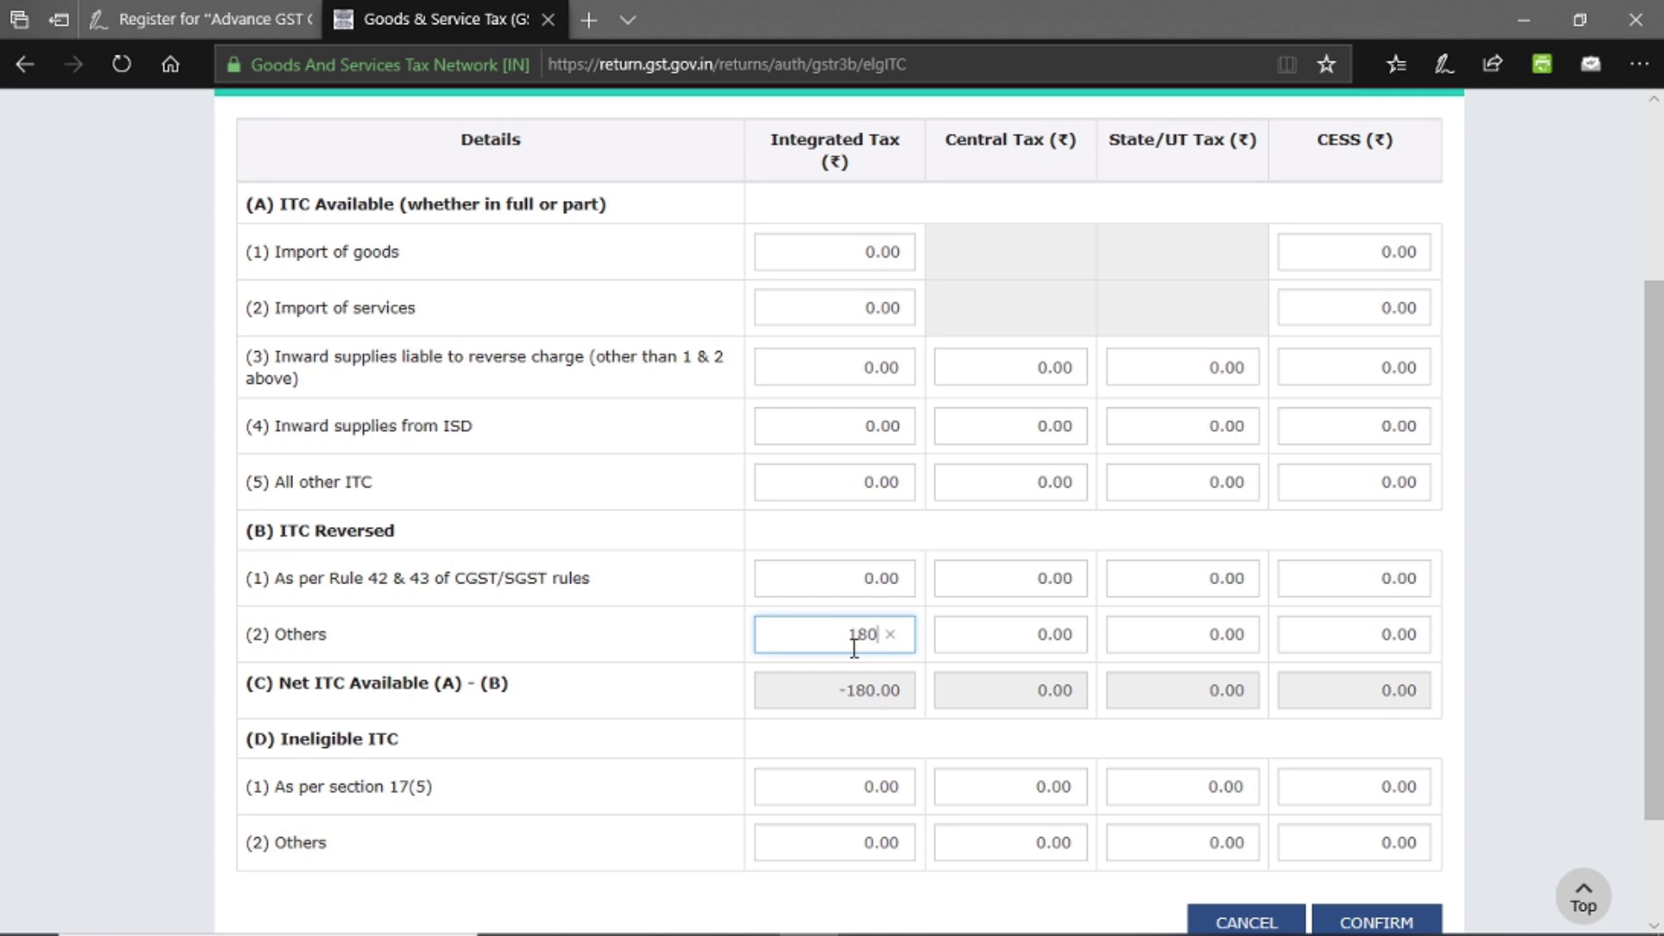
pyautogui.press('BackSpace')
pyautogui.press('BackSpace')
pyautogui.press('BackSpace')
# - Enter 180 as the integrated tax both for All other ITC and for Others under ITC Reversed
pyautogui.click(847, 478)
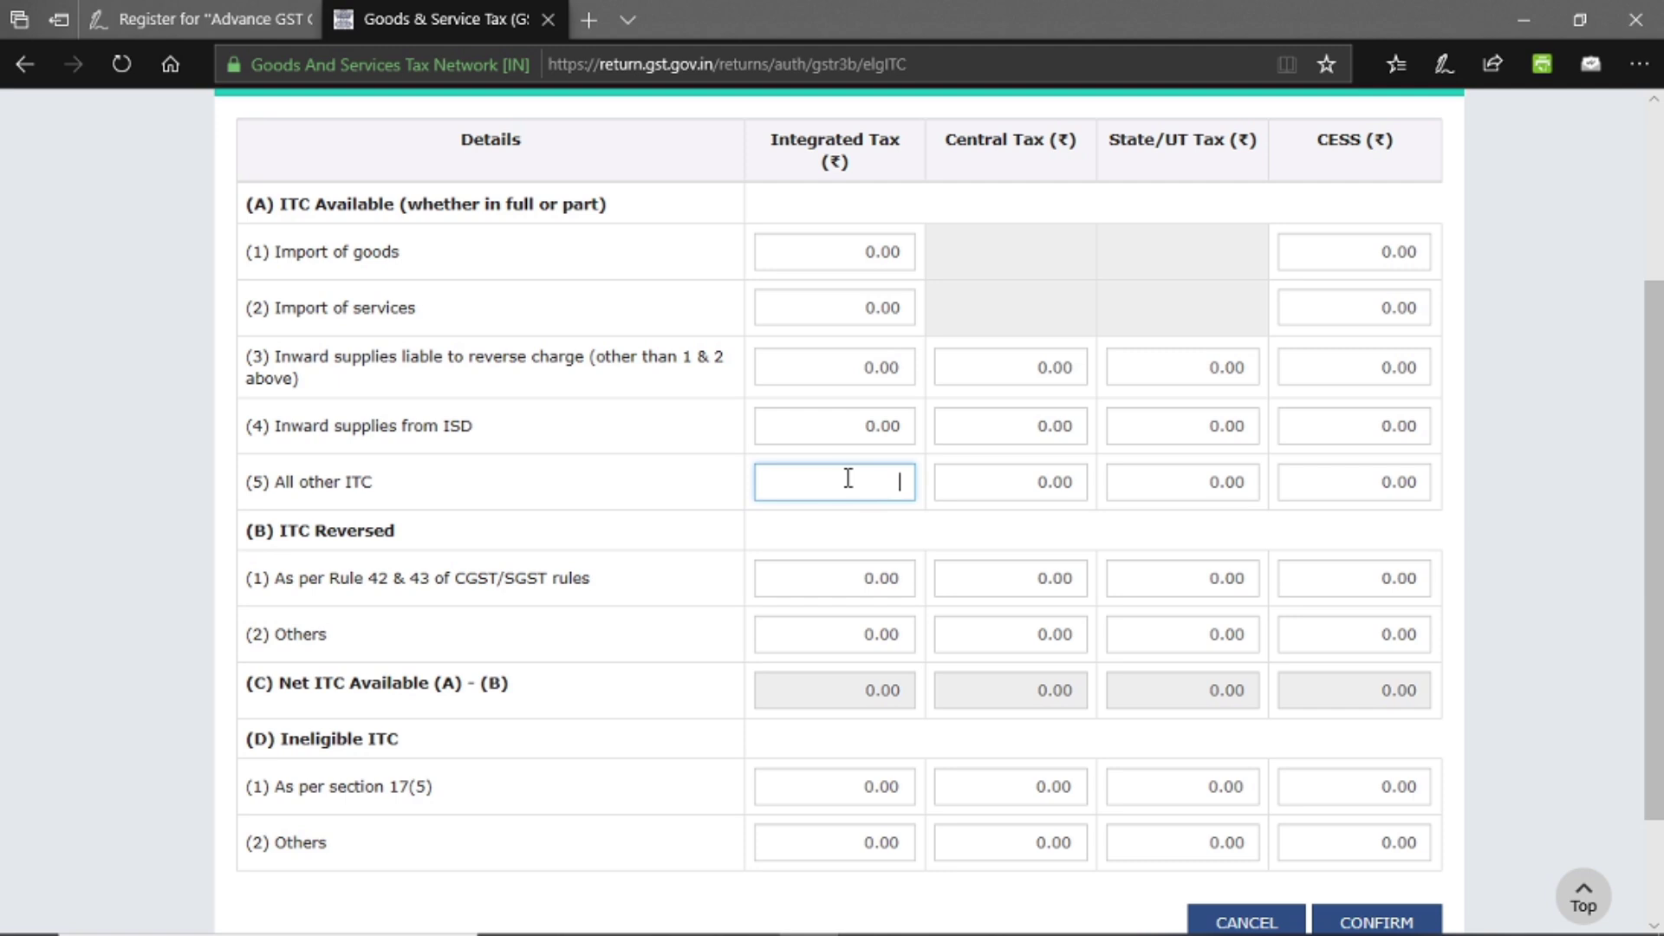
pyautogui.write('180')
pyautogui.click(854, 635)
pyautogui.write('180')
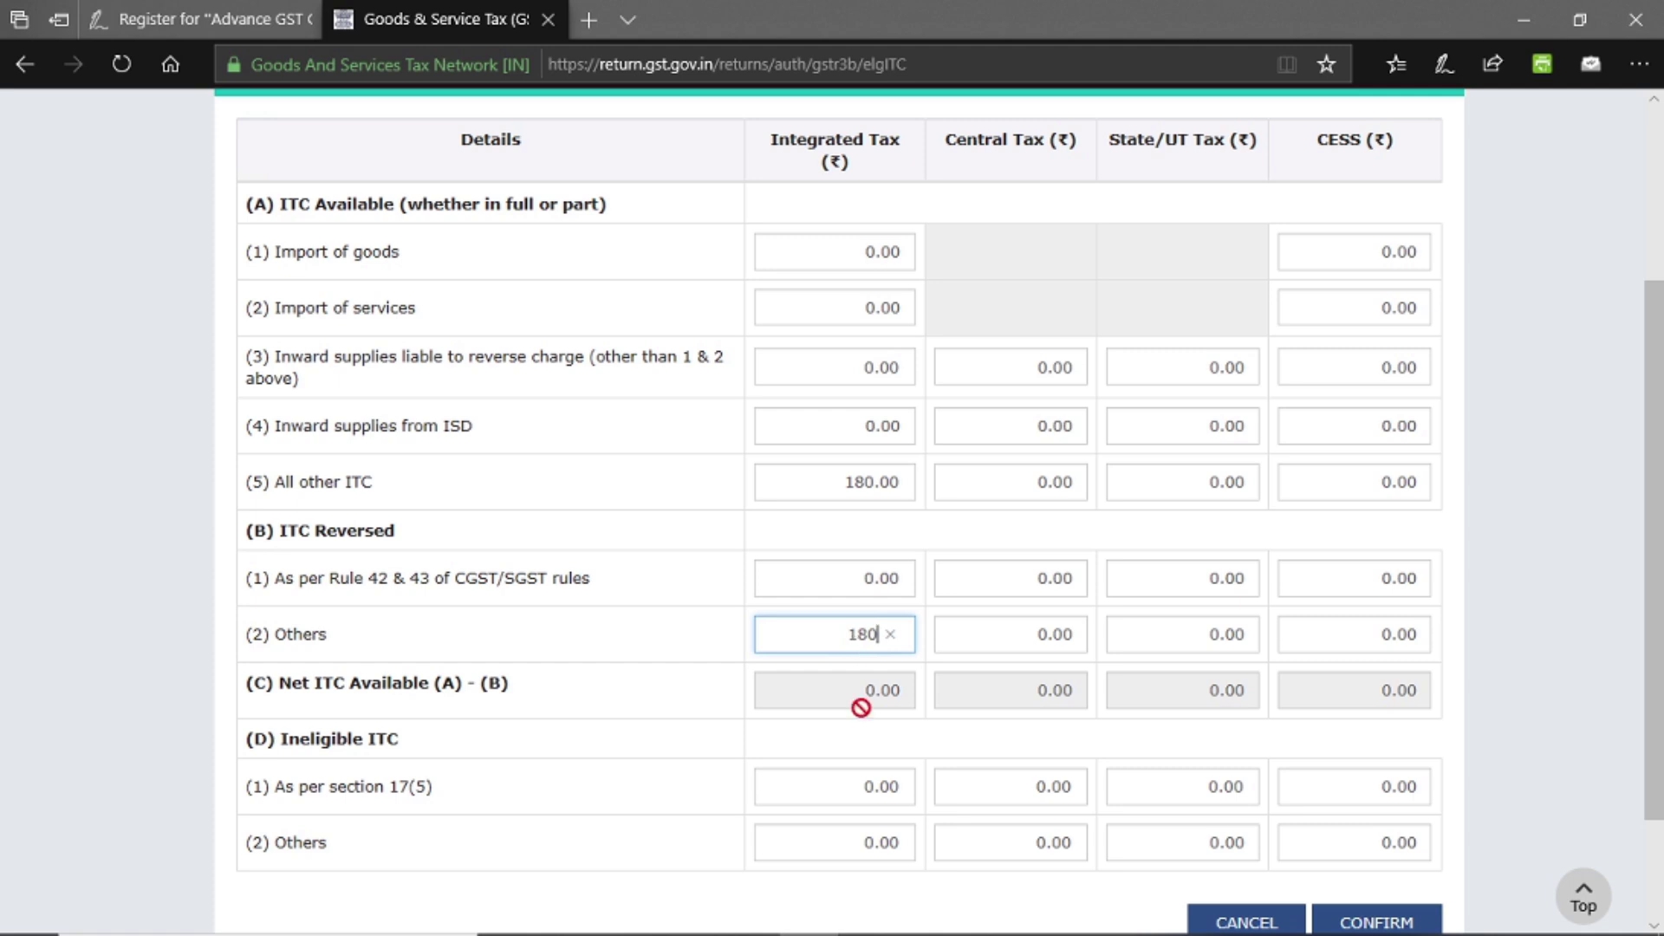
# - Clear the integrated tax amounts for Others under ITC Reversed and All other ITC, and leave table 4 without confirming
pyautogui.click(890, 635)
pyautogui.click(898, 492)
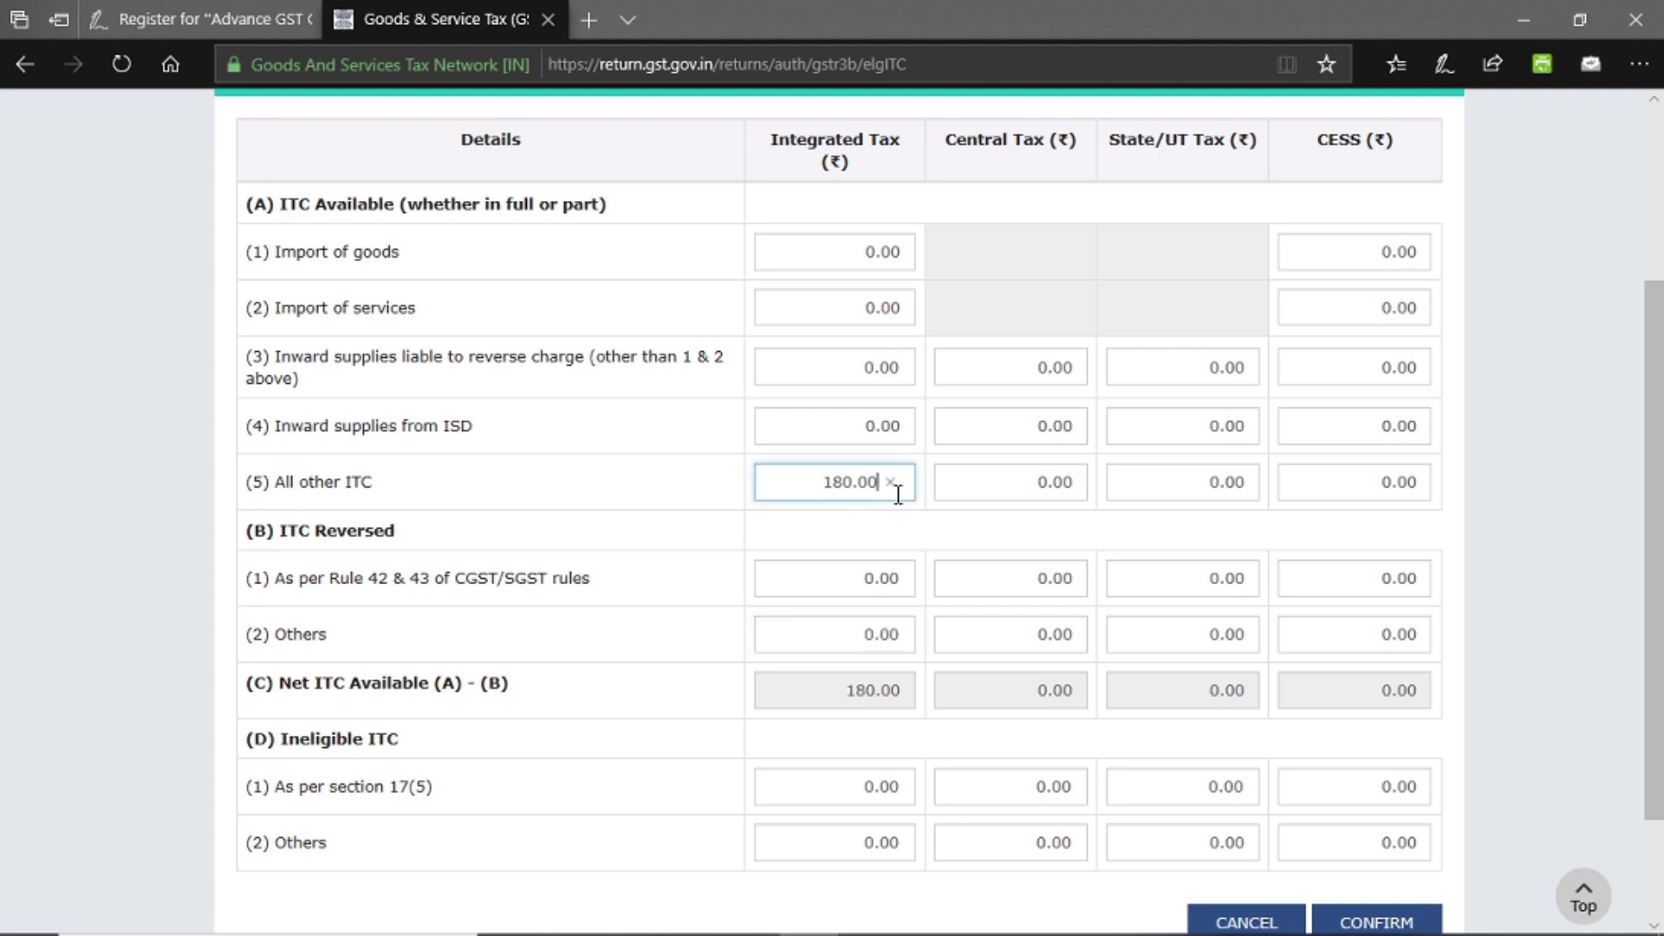
pyautogui.click(890, 483)
pyautogui.click(1248, 919)
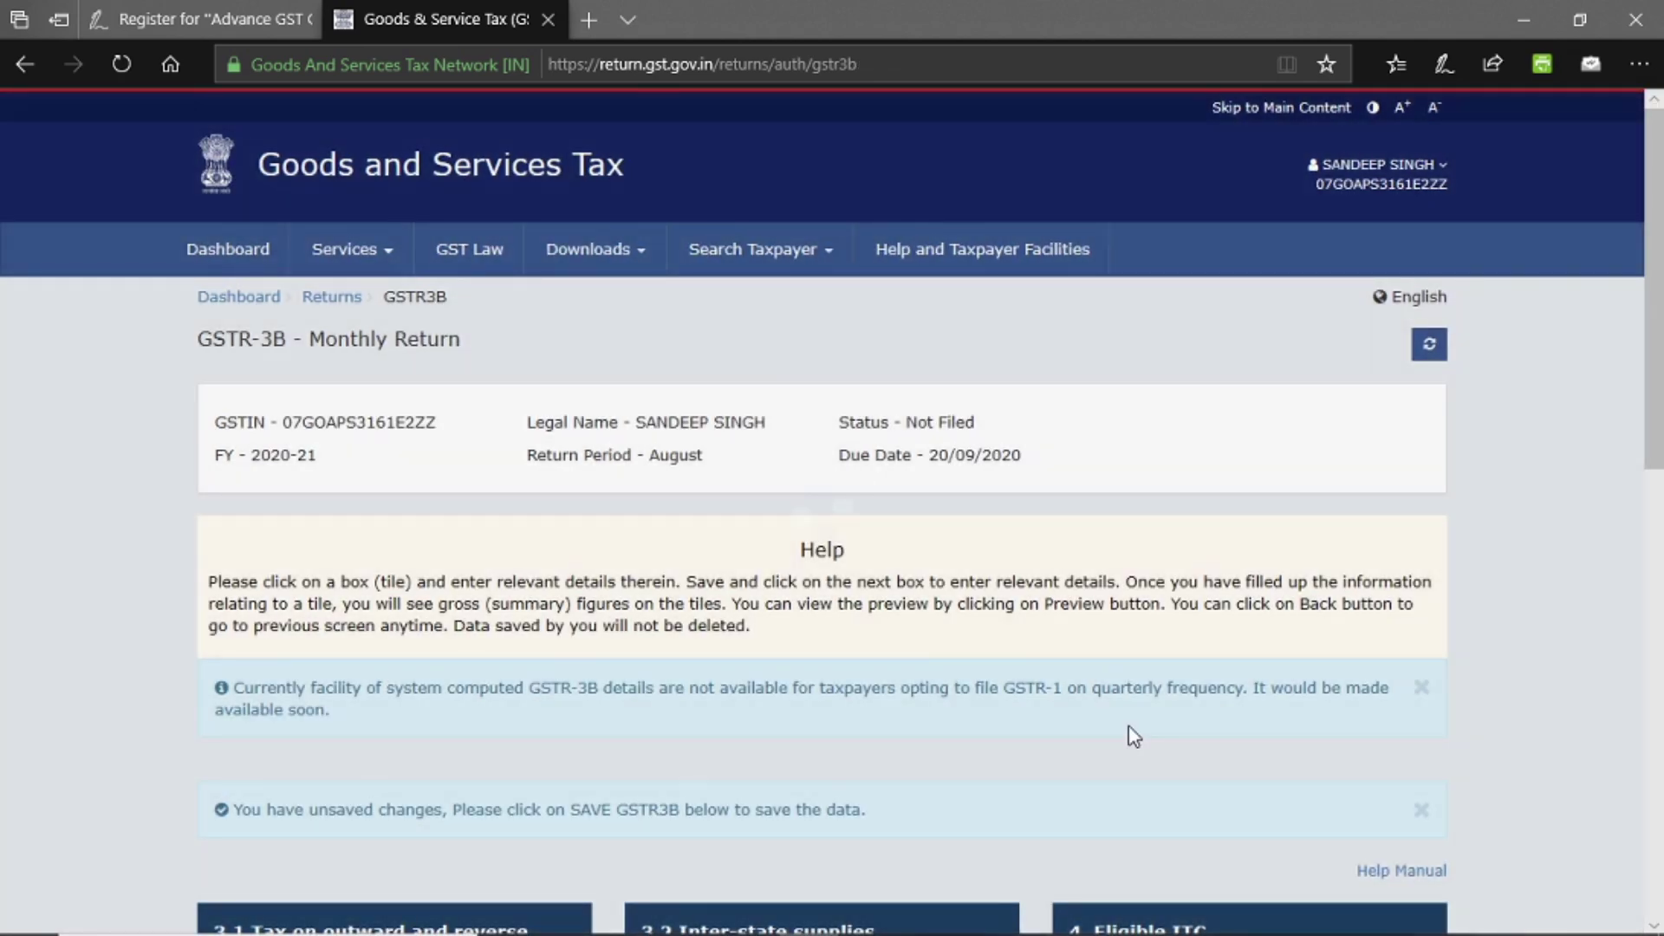
# - Open table 5 for exempt, nil-rated and non-GST inward supplies
pyautogui.scroll(-7, 1134, 737)
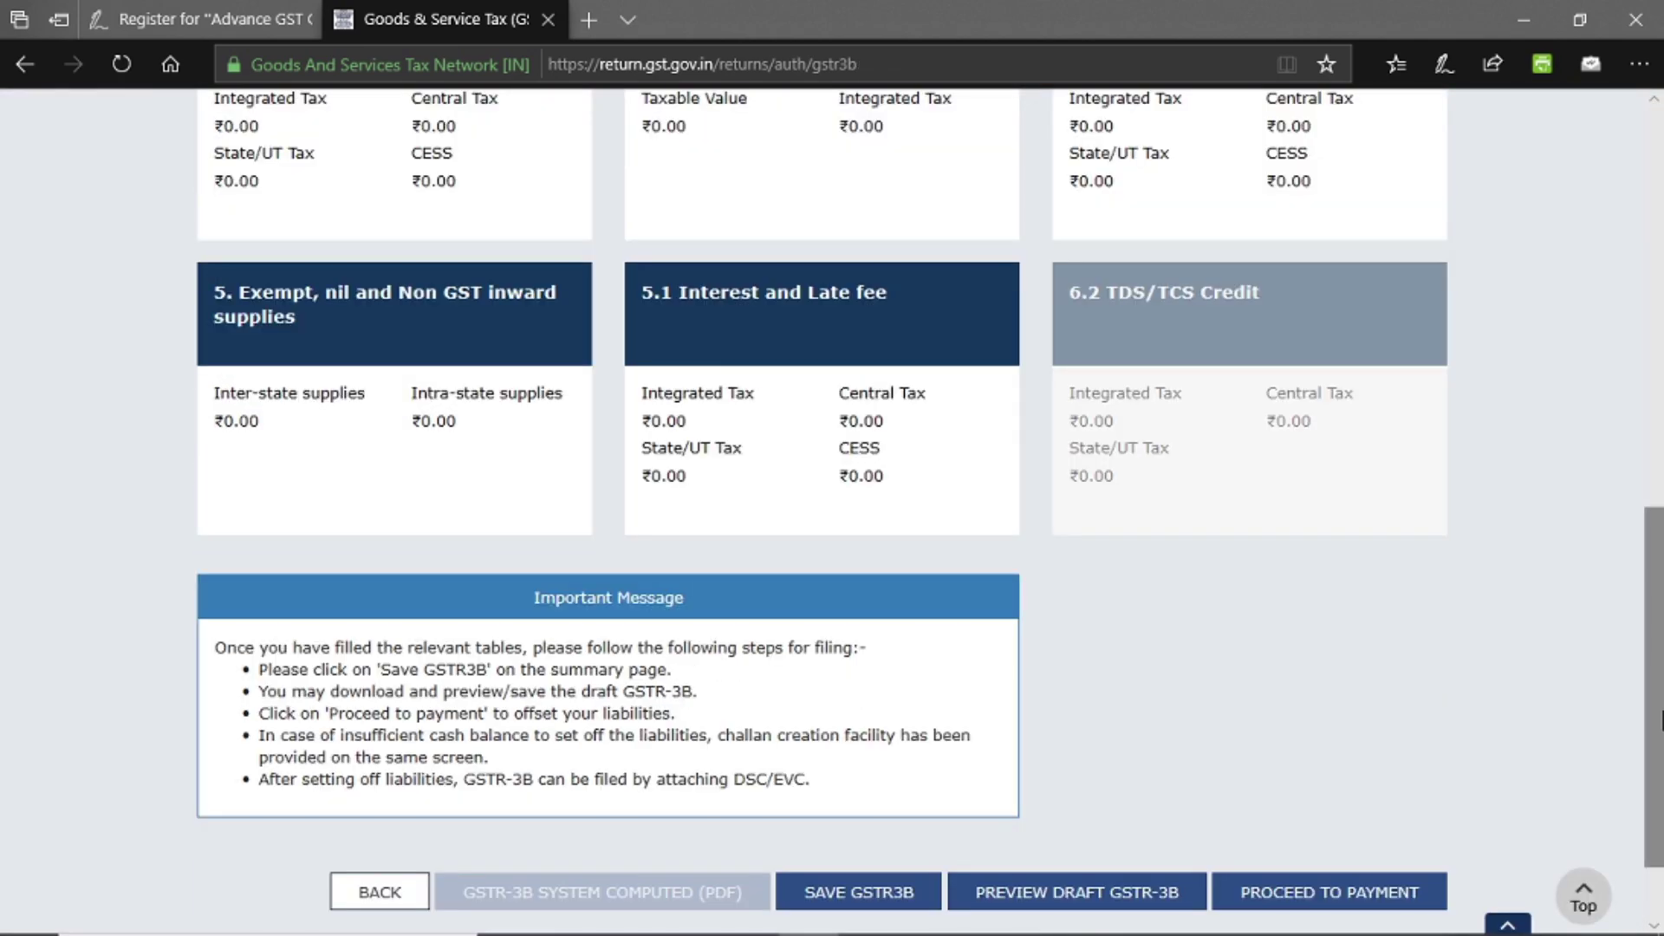
pyautogui.scroll(2, 1660, 719)
pyautogui.click(416, 525)
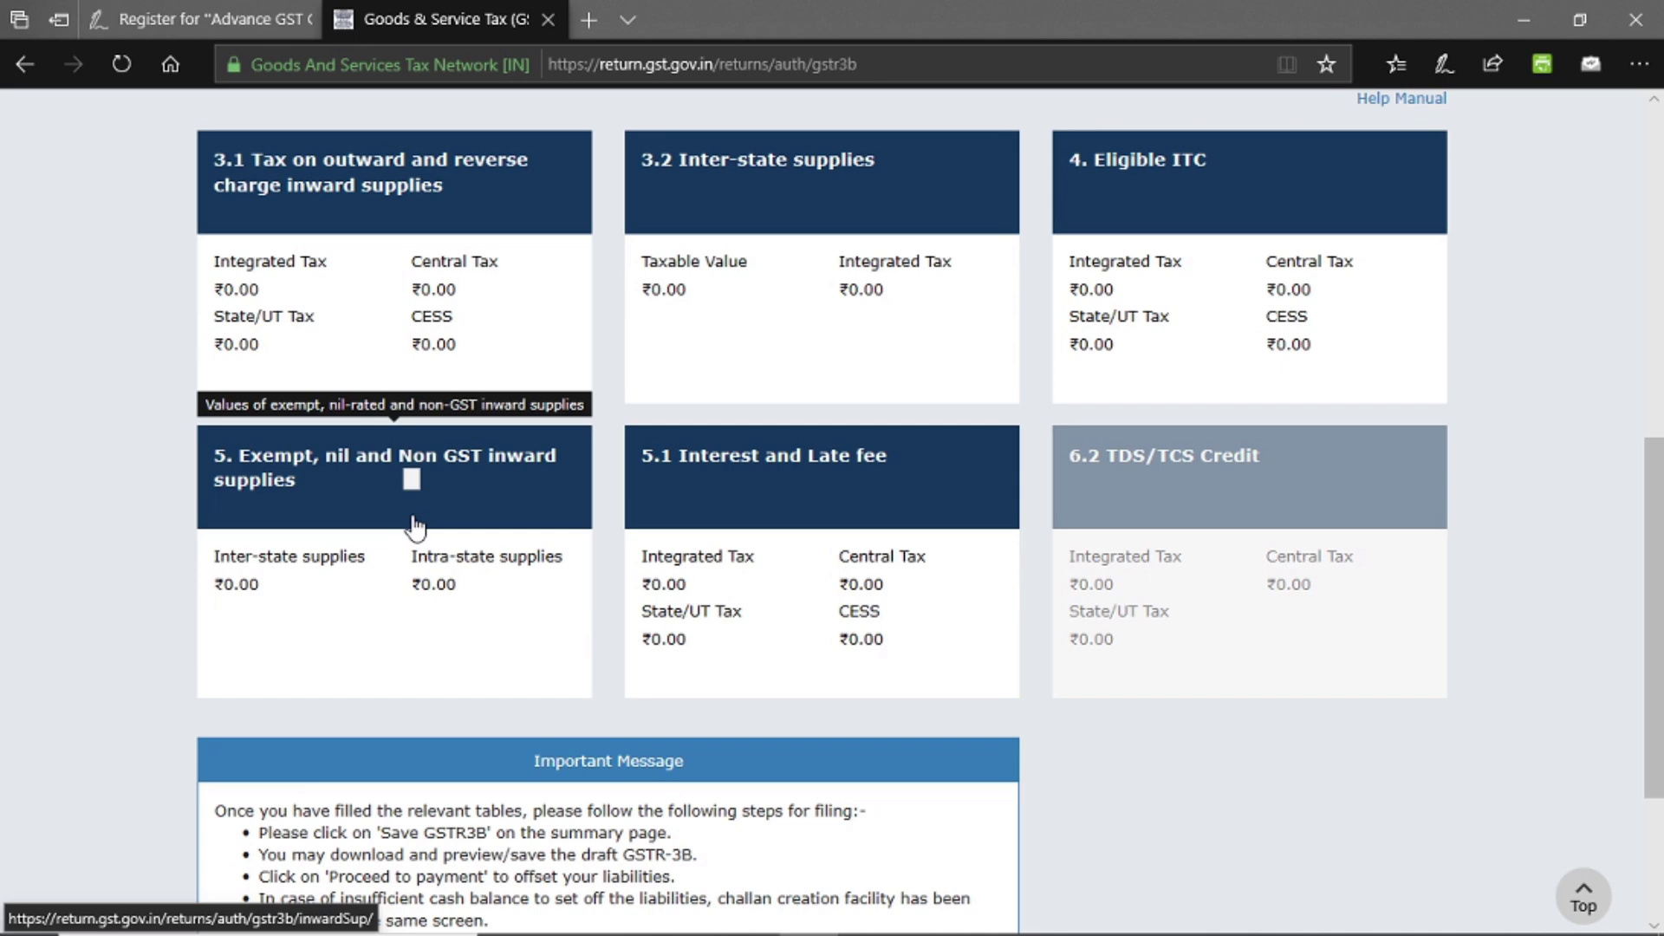
pyautogui.click(416, 526)
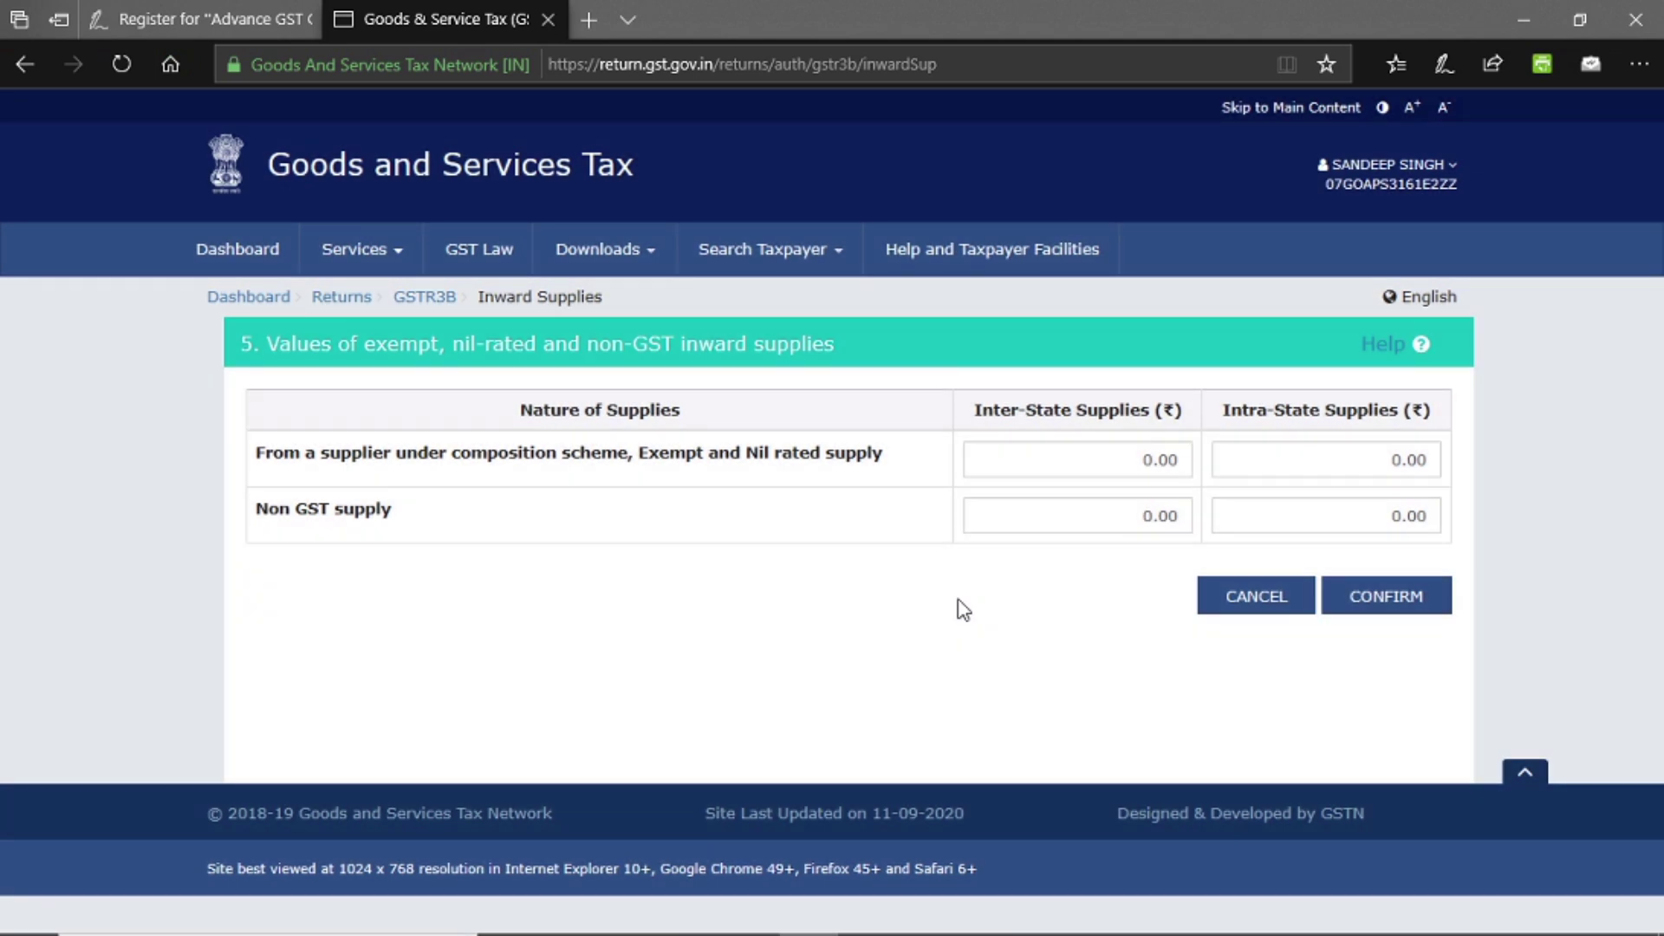
# - Leave table 5 without entering any values and open table 5.1 for interest and late fee payable
pyautogui.click(1256, 598)
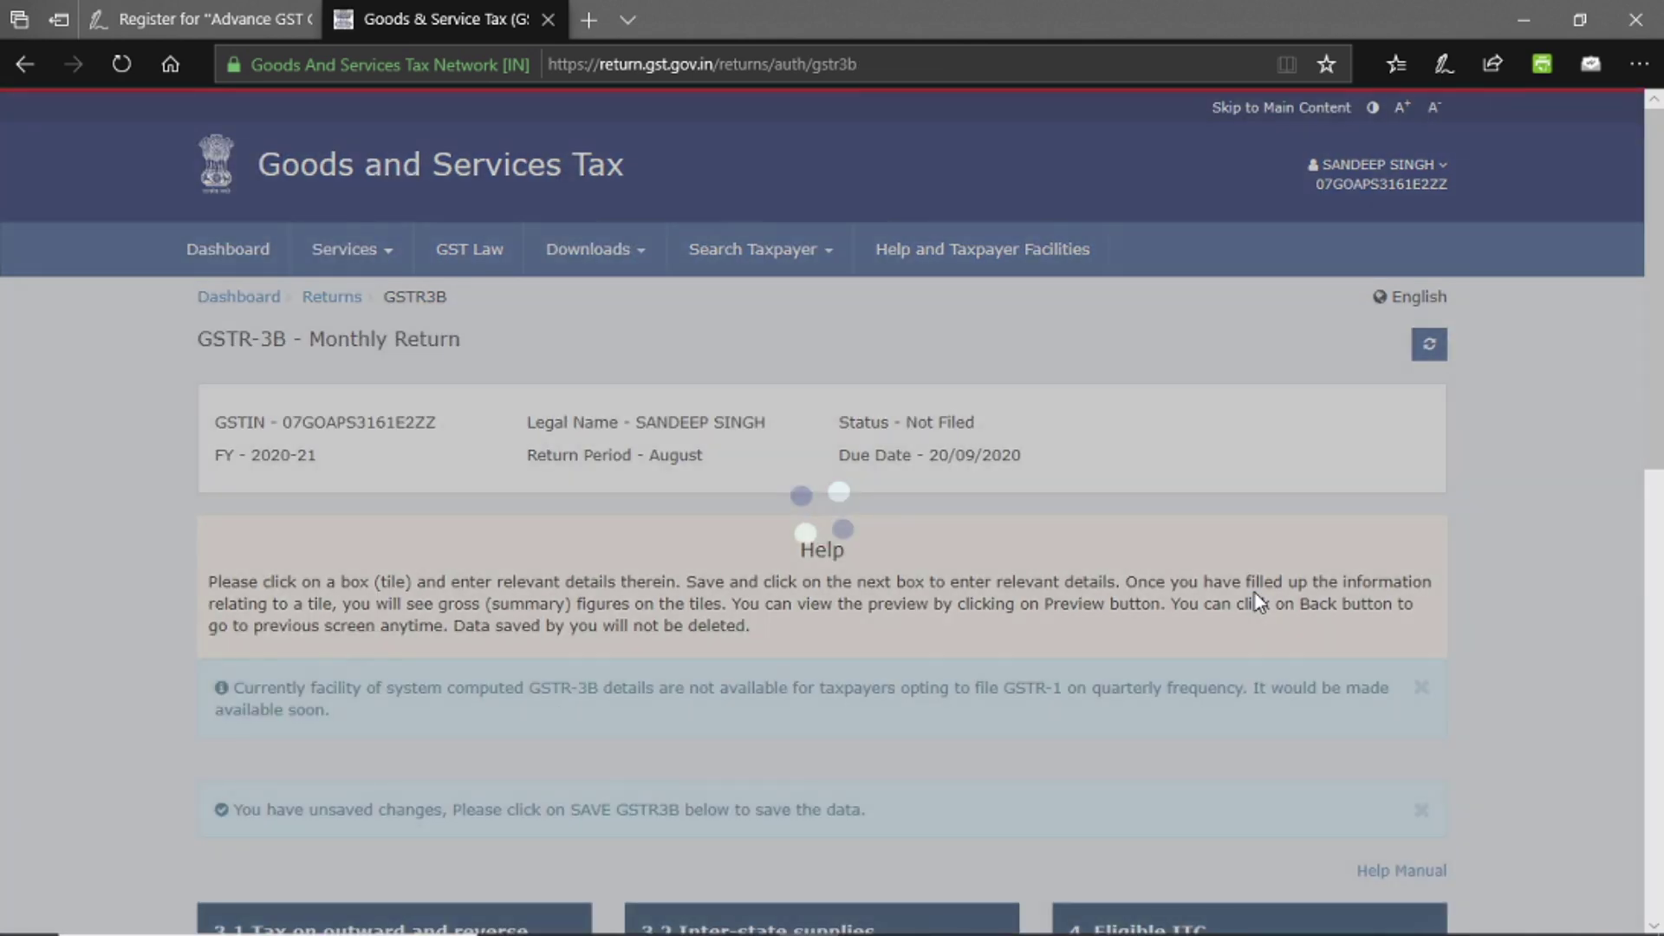
pyautogui.scroll(-8, 1661, 685)
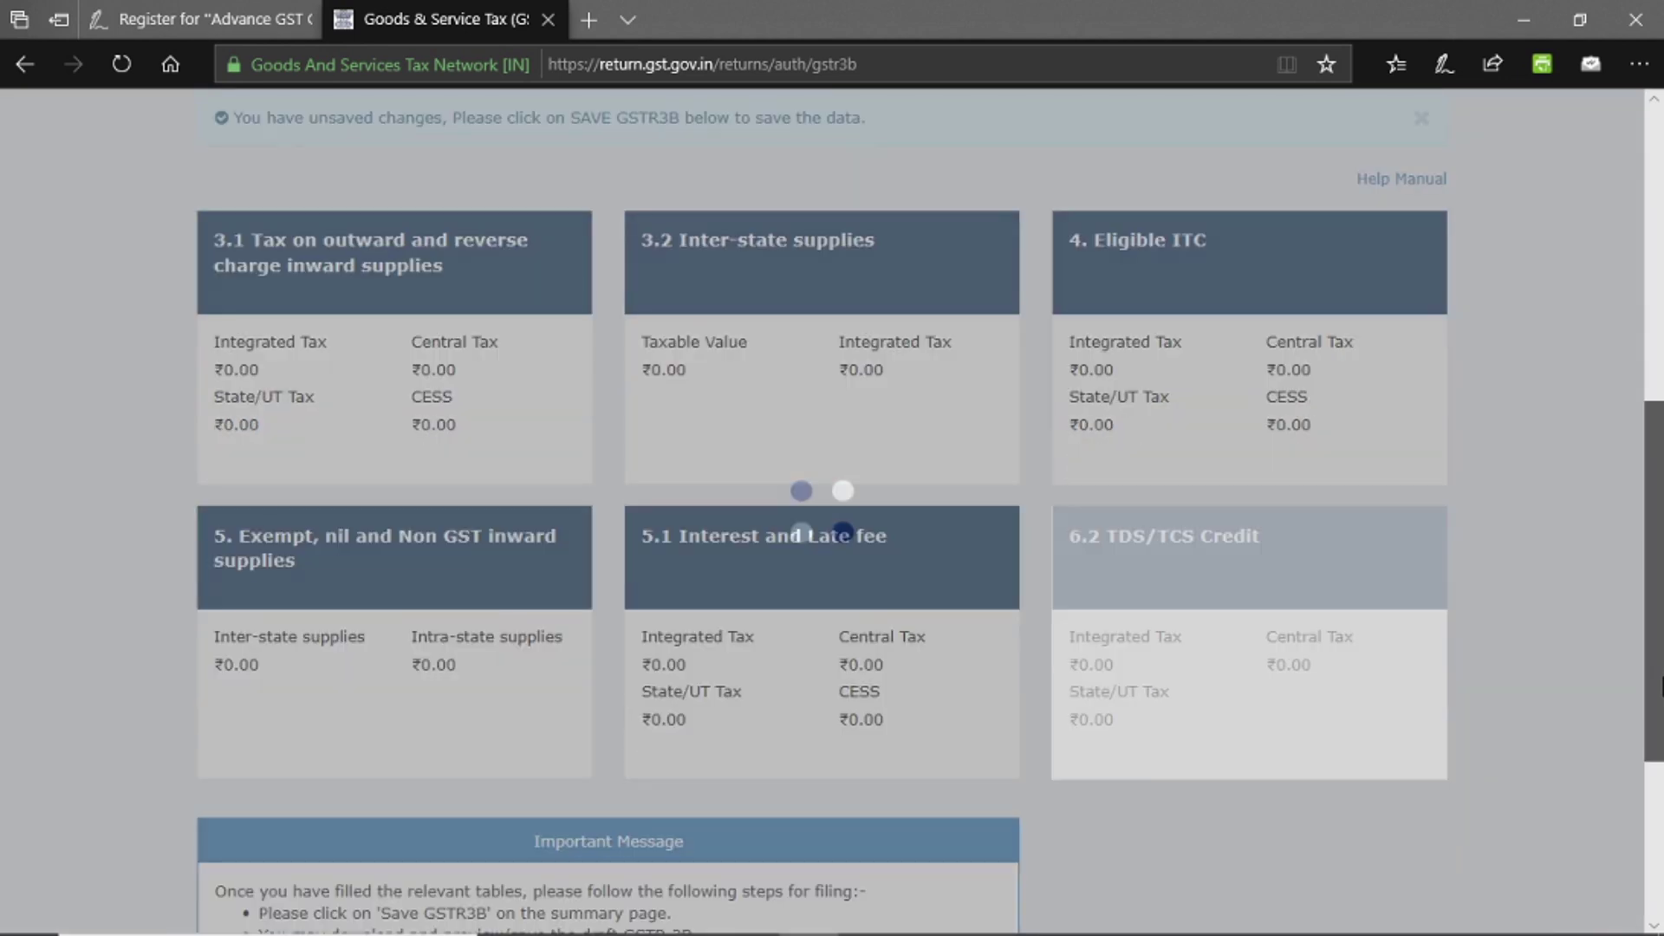
pyautogui.moveTo(1661, 685); pyautogui.dragTo(1661, 791)
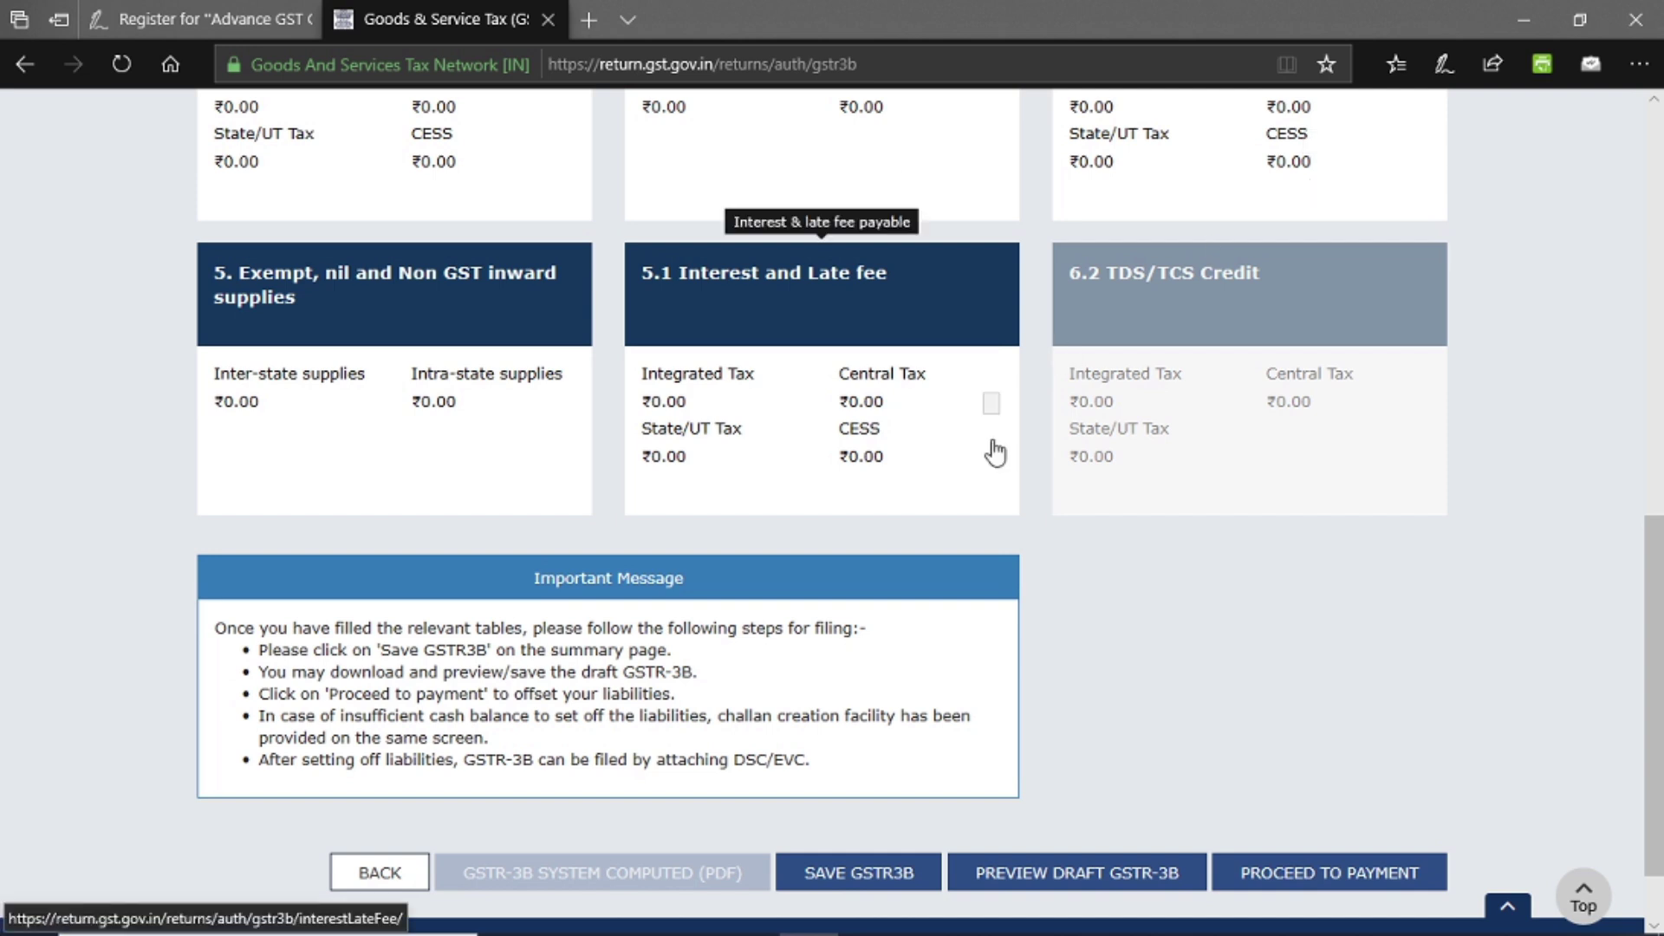
pyautogui.click(798, 401)
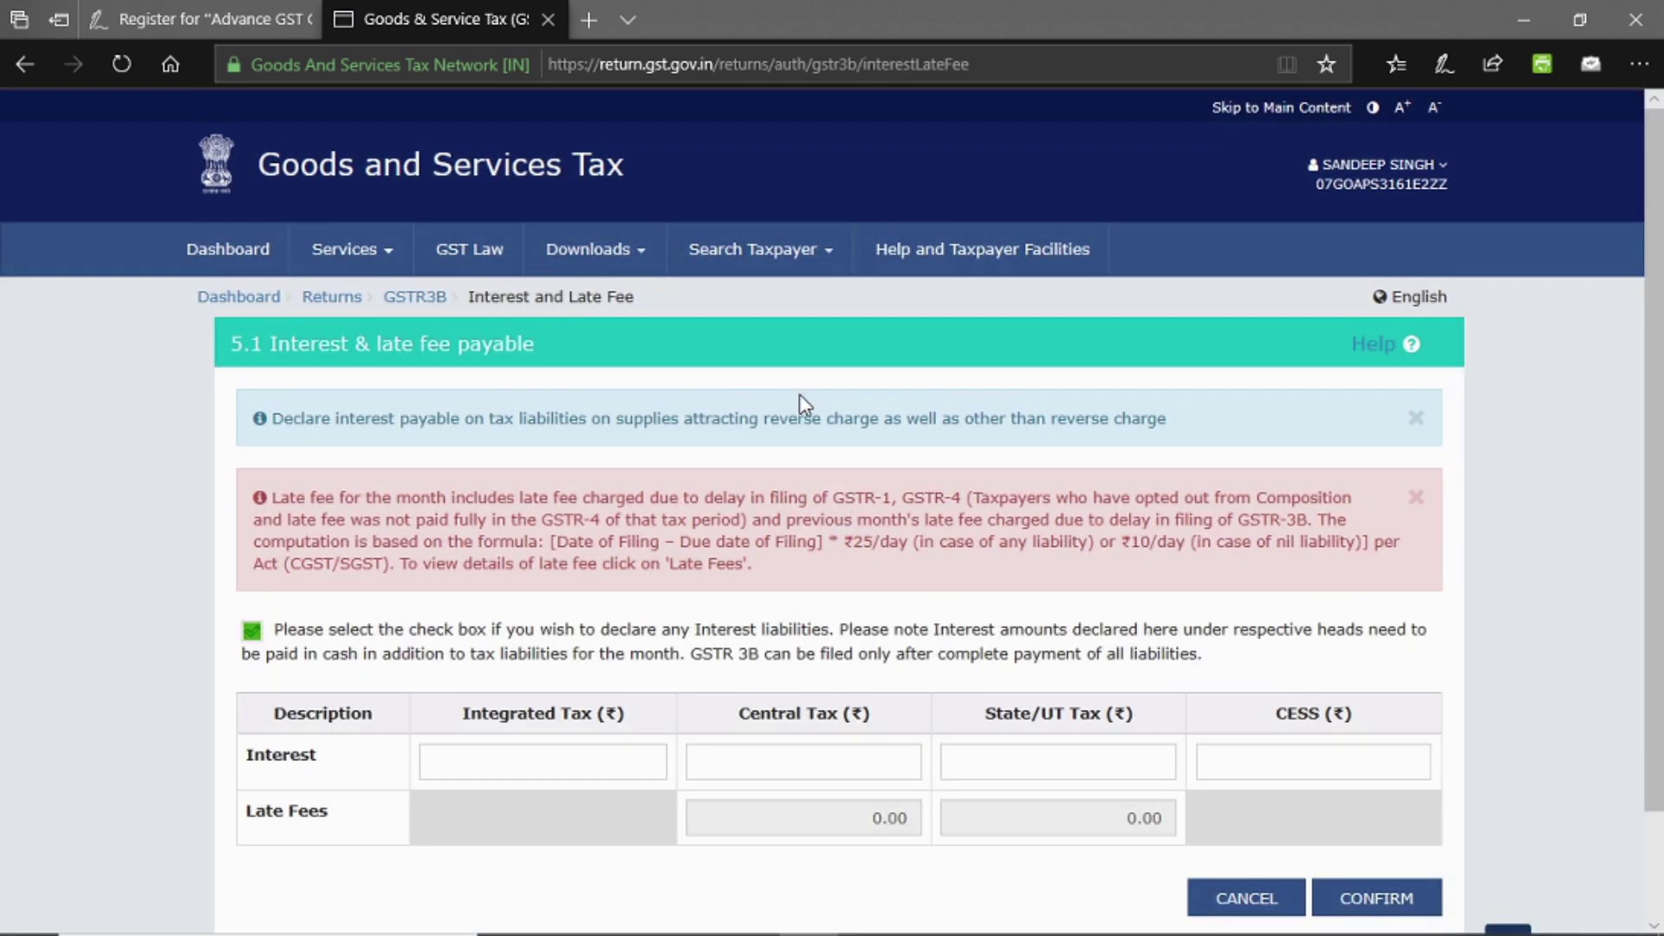
# - Leave table 5.1 without declaring any interest and reopen table 4 to review its eligible ITC rows
pyautogui.scroll(-2, 799, 393)
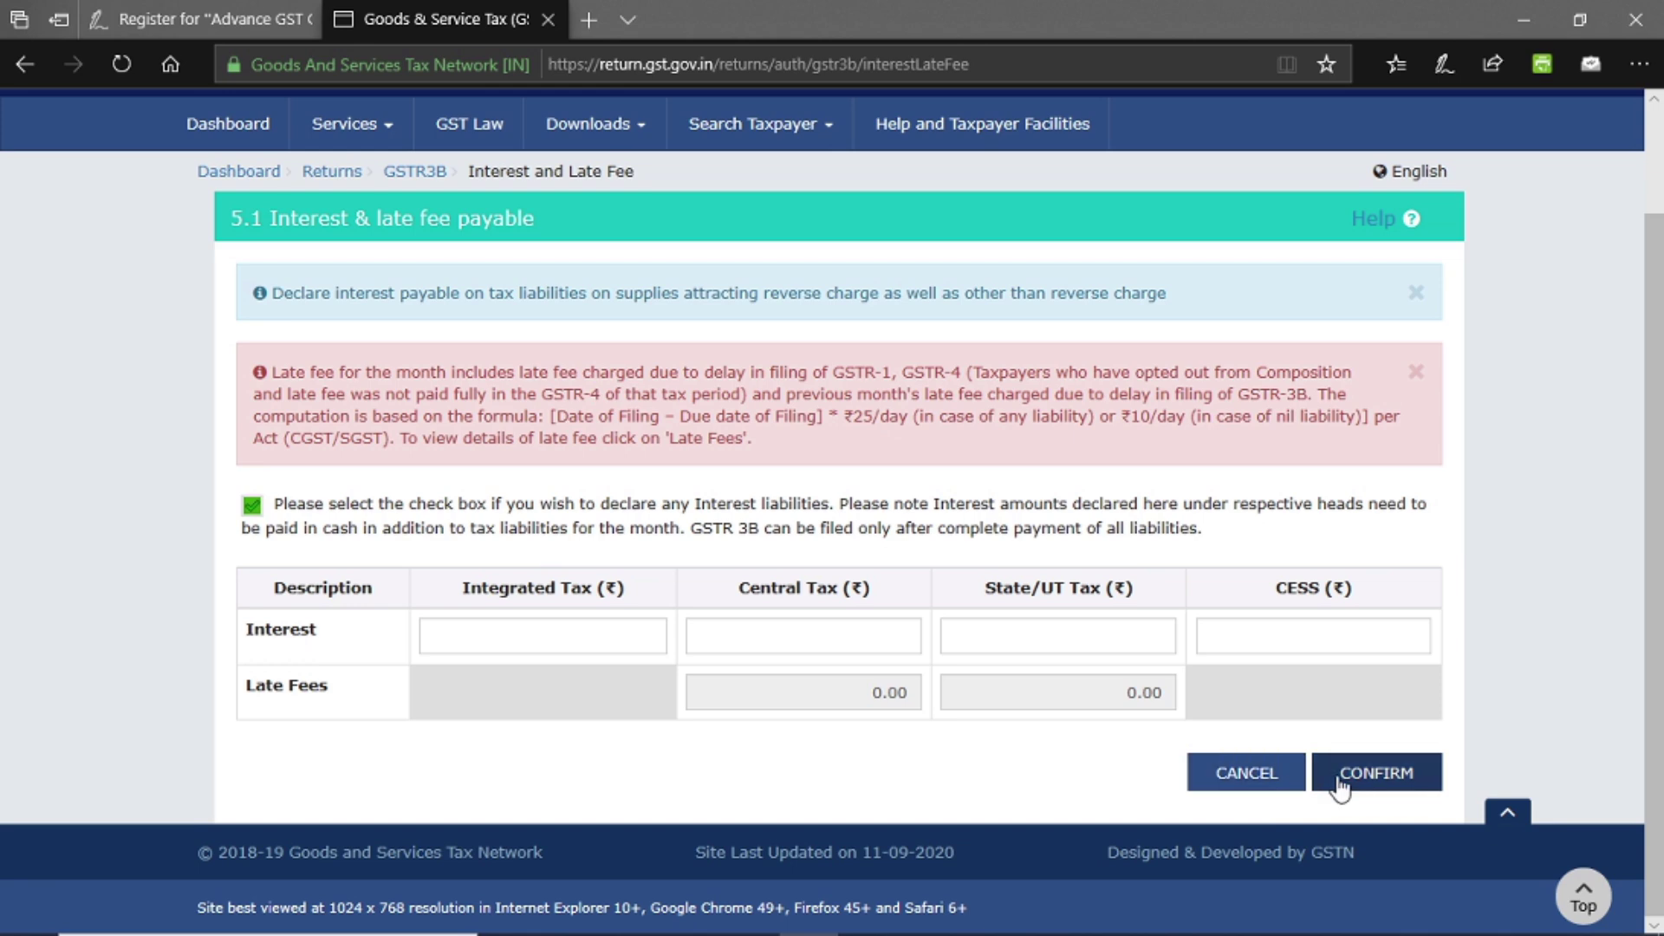
pyautogui.click(1245, 768)
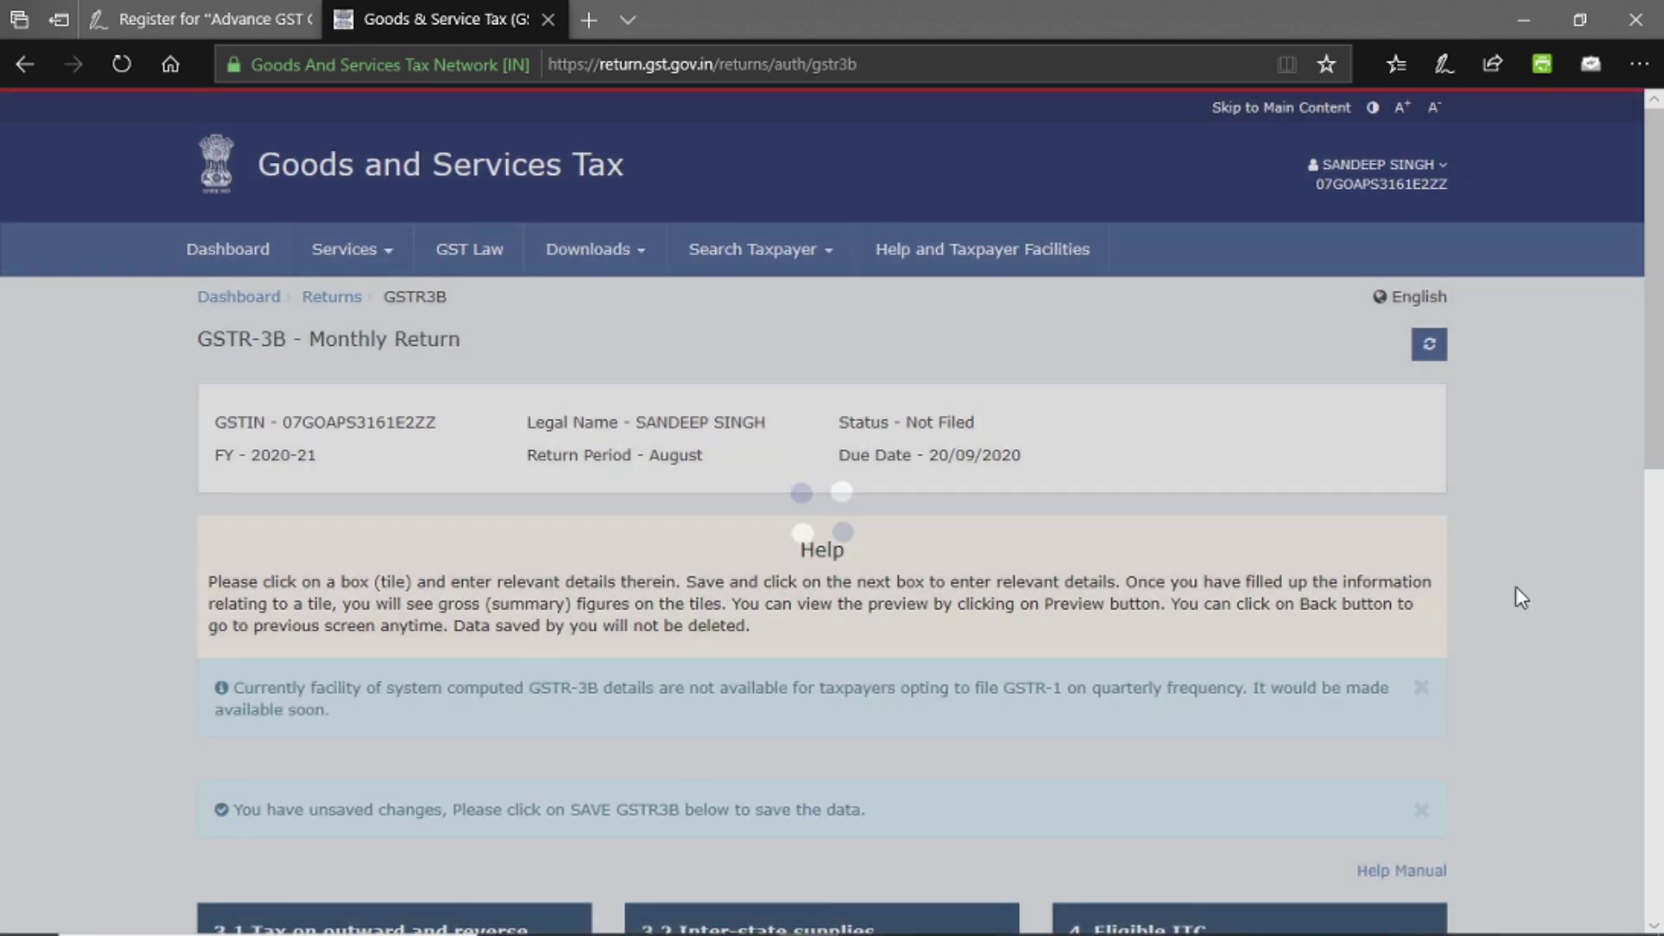
pyautogui.scroll(-5, 1521, 598)
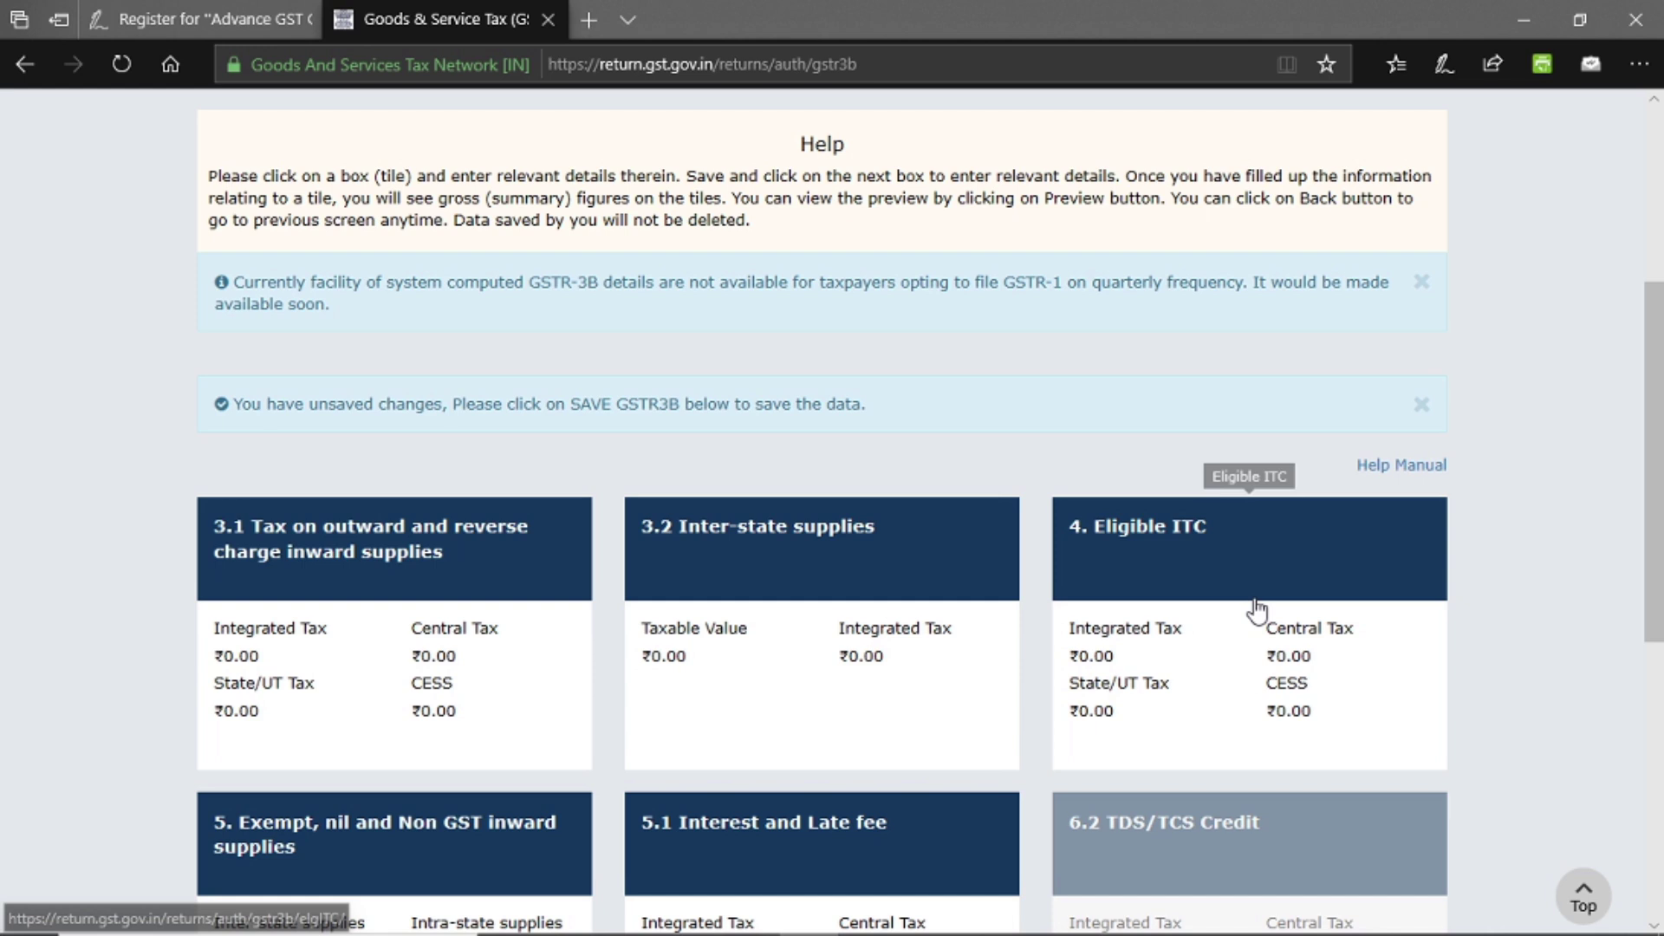
pyautogui.click(1256, 609)
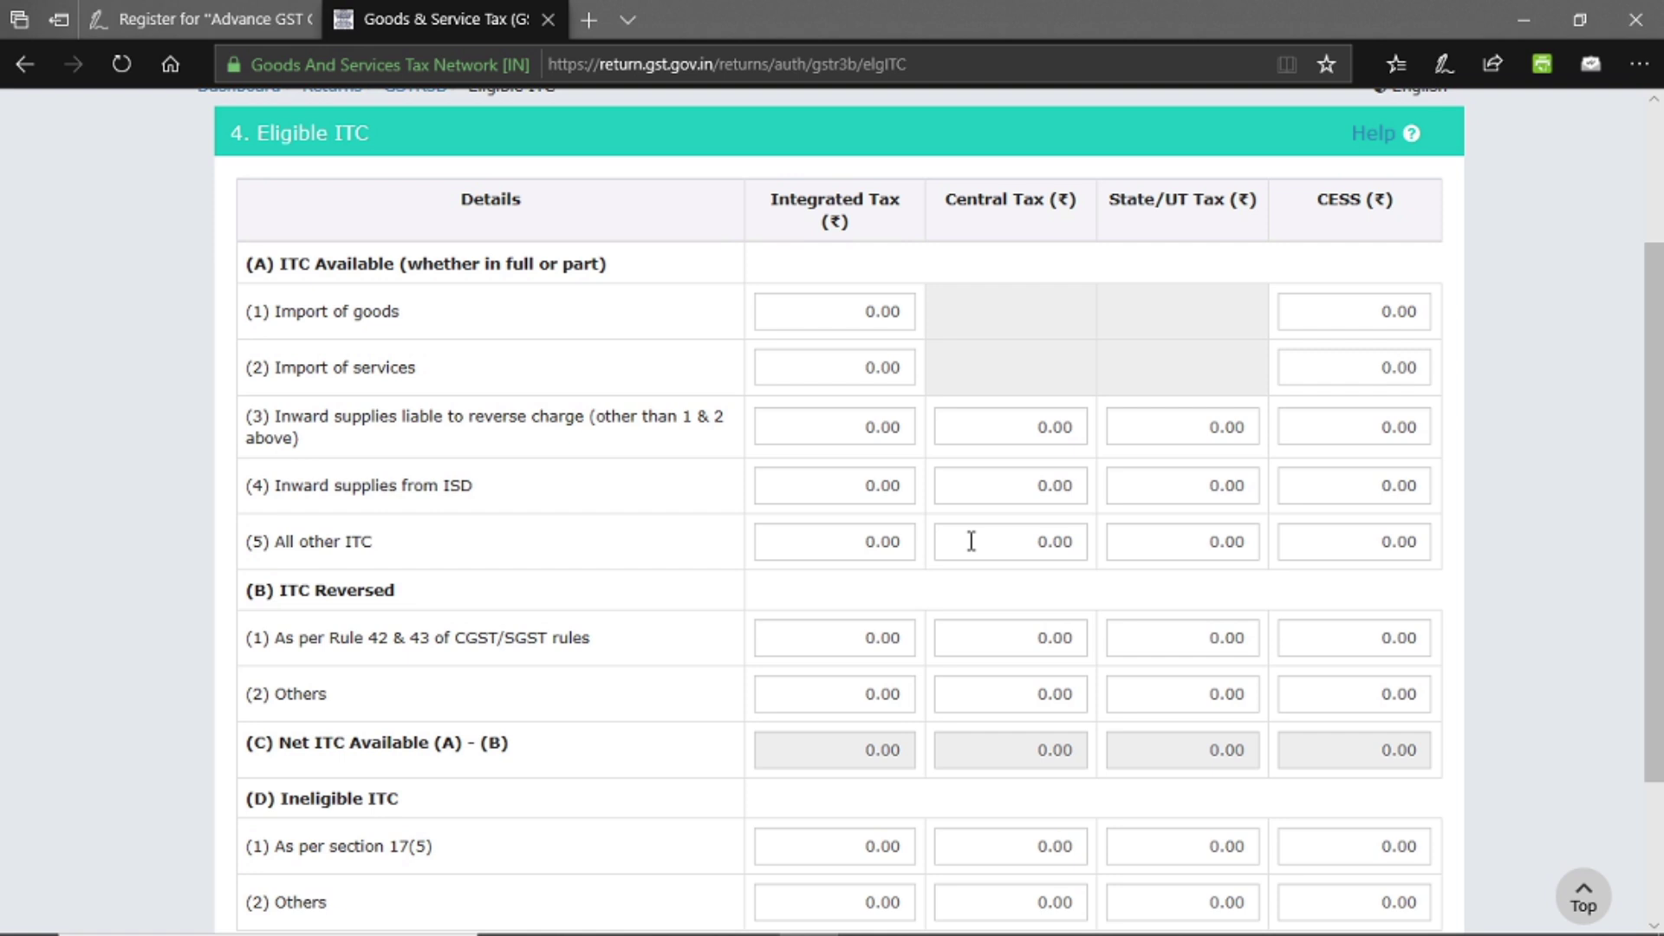
pyautogui.moveTo(1655, 513); pyautogui.dragTo(1659, 648)
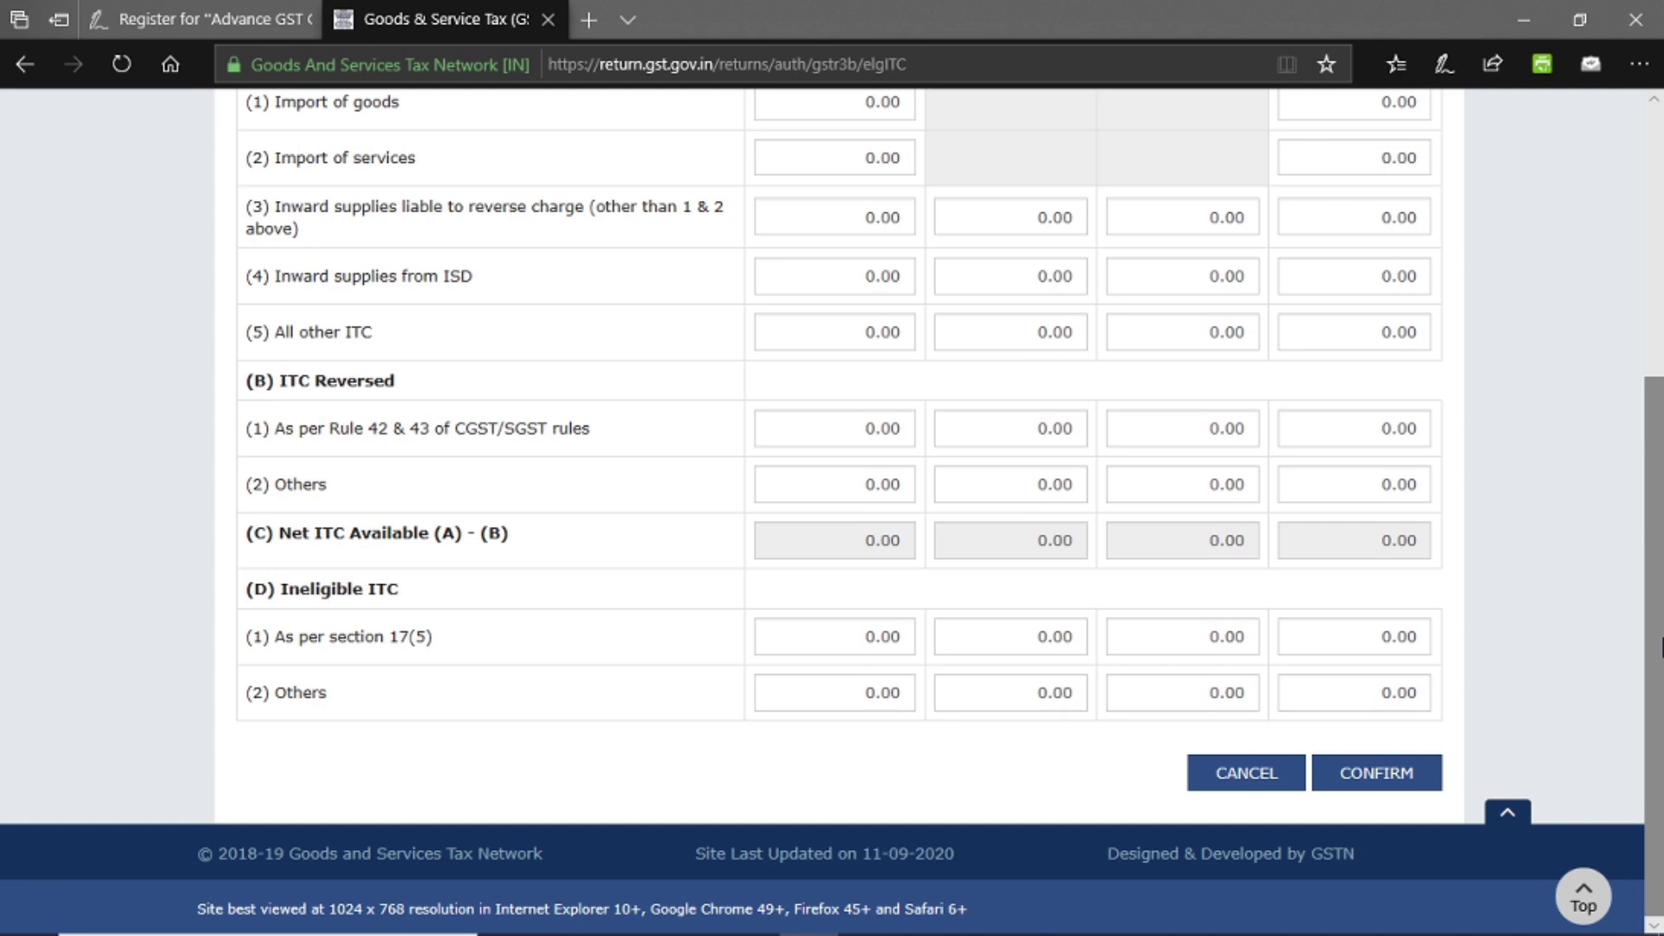
# - Leave table 4 without confirming any ITC values and proceed to payment from the GSTR-3B summary page
pyautogui.click(1248, 769)
pyautogui.moveTo(1660, 390); pyautogui.dragTo(1659, 667)
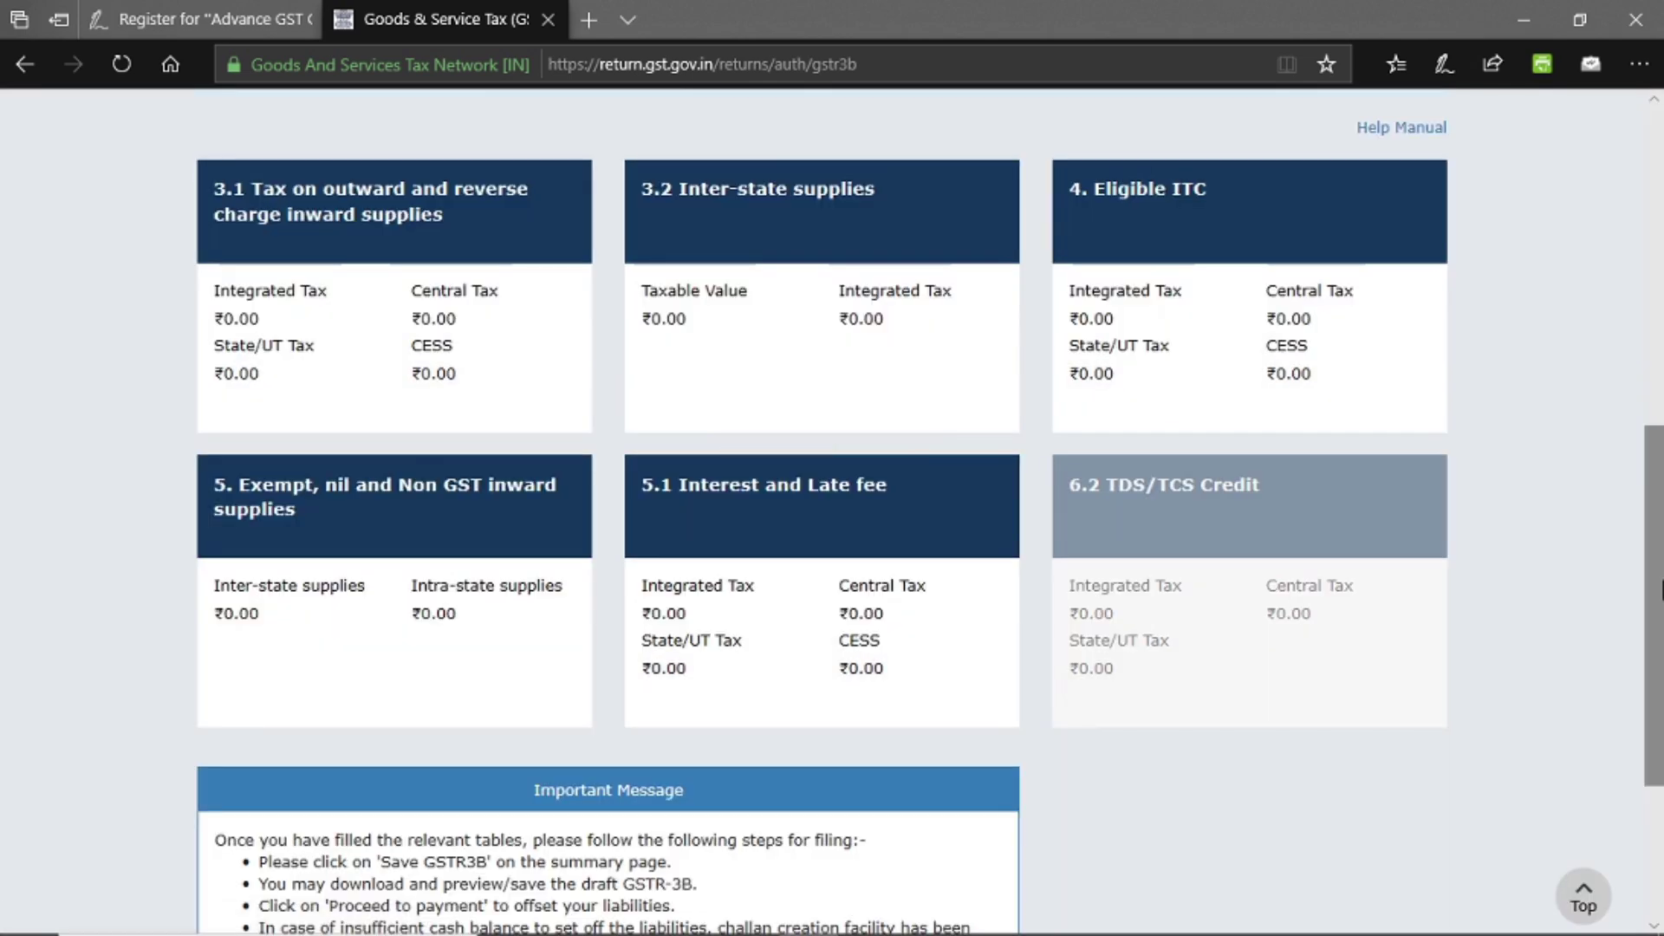
pyautogui.scroll(-3, 1247, 253)
pyautogui.moveTo(1248, 253)
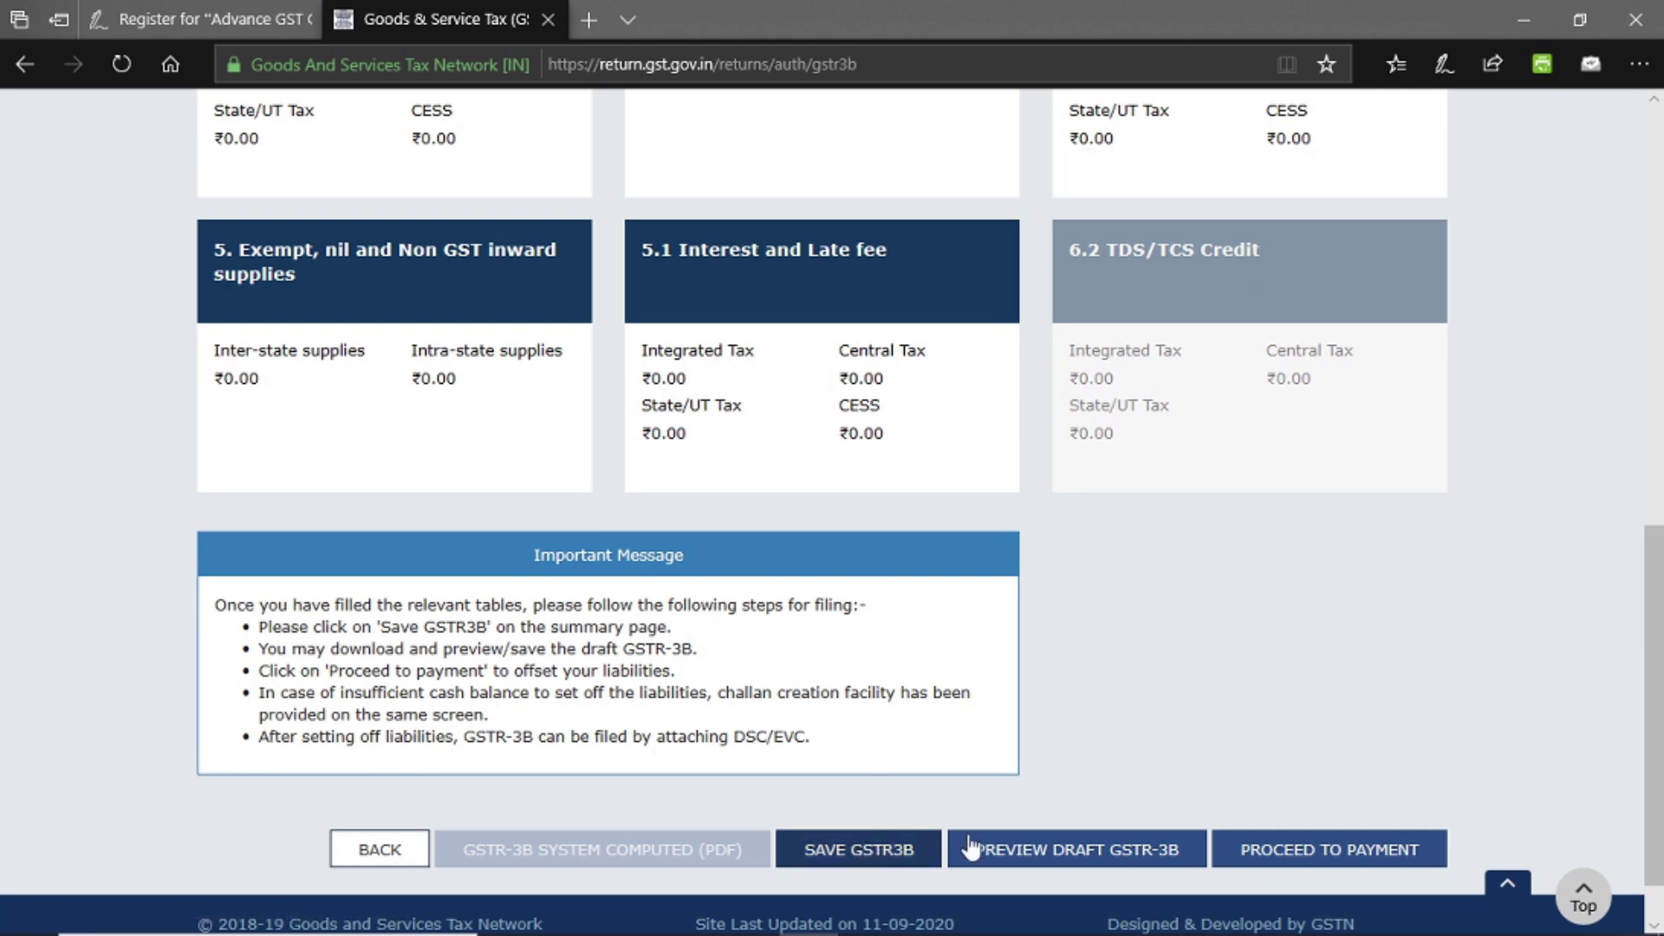
pyautogui.click(1369, 858)
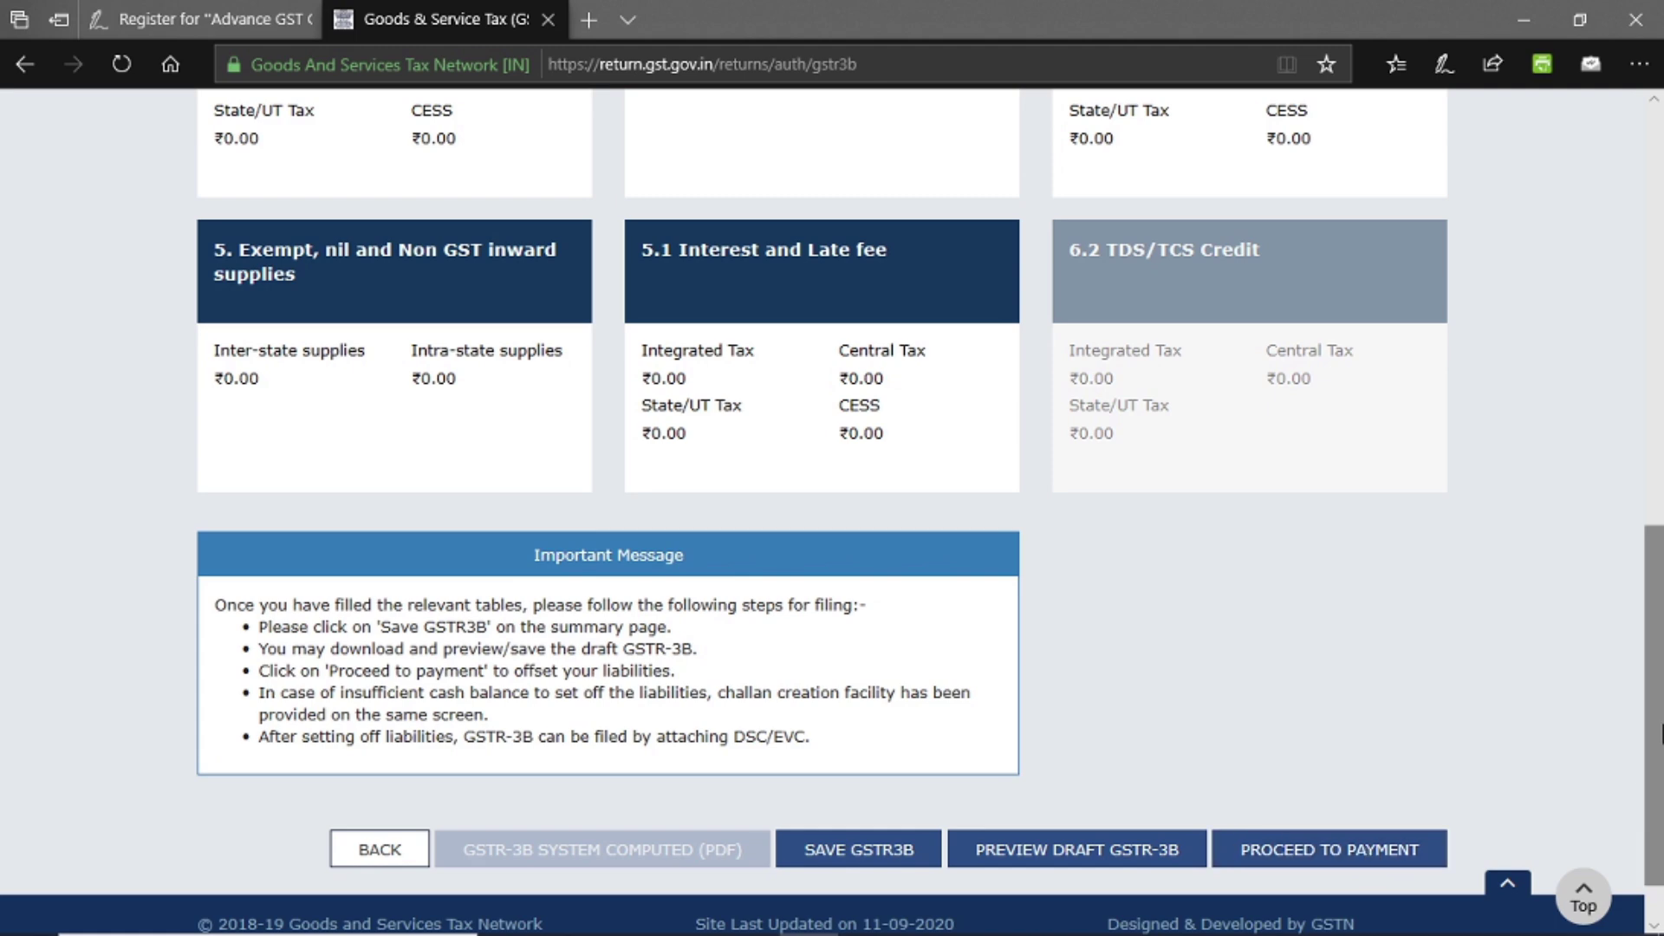
# - Examine the cash ledger balance and the tax payment table on the 6.1 Payment of tax page, through the late fee and additional cash columns
pyautogui.scroll(-1, 1368, 858)
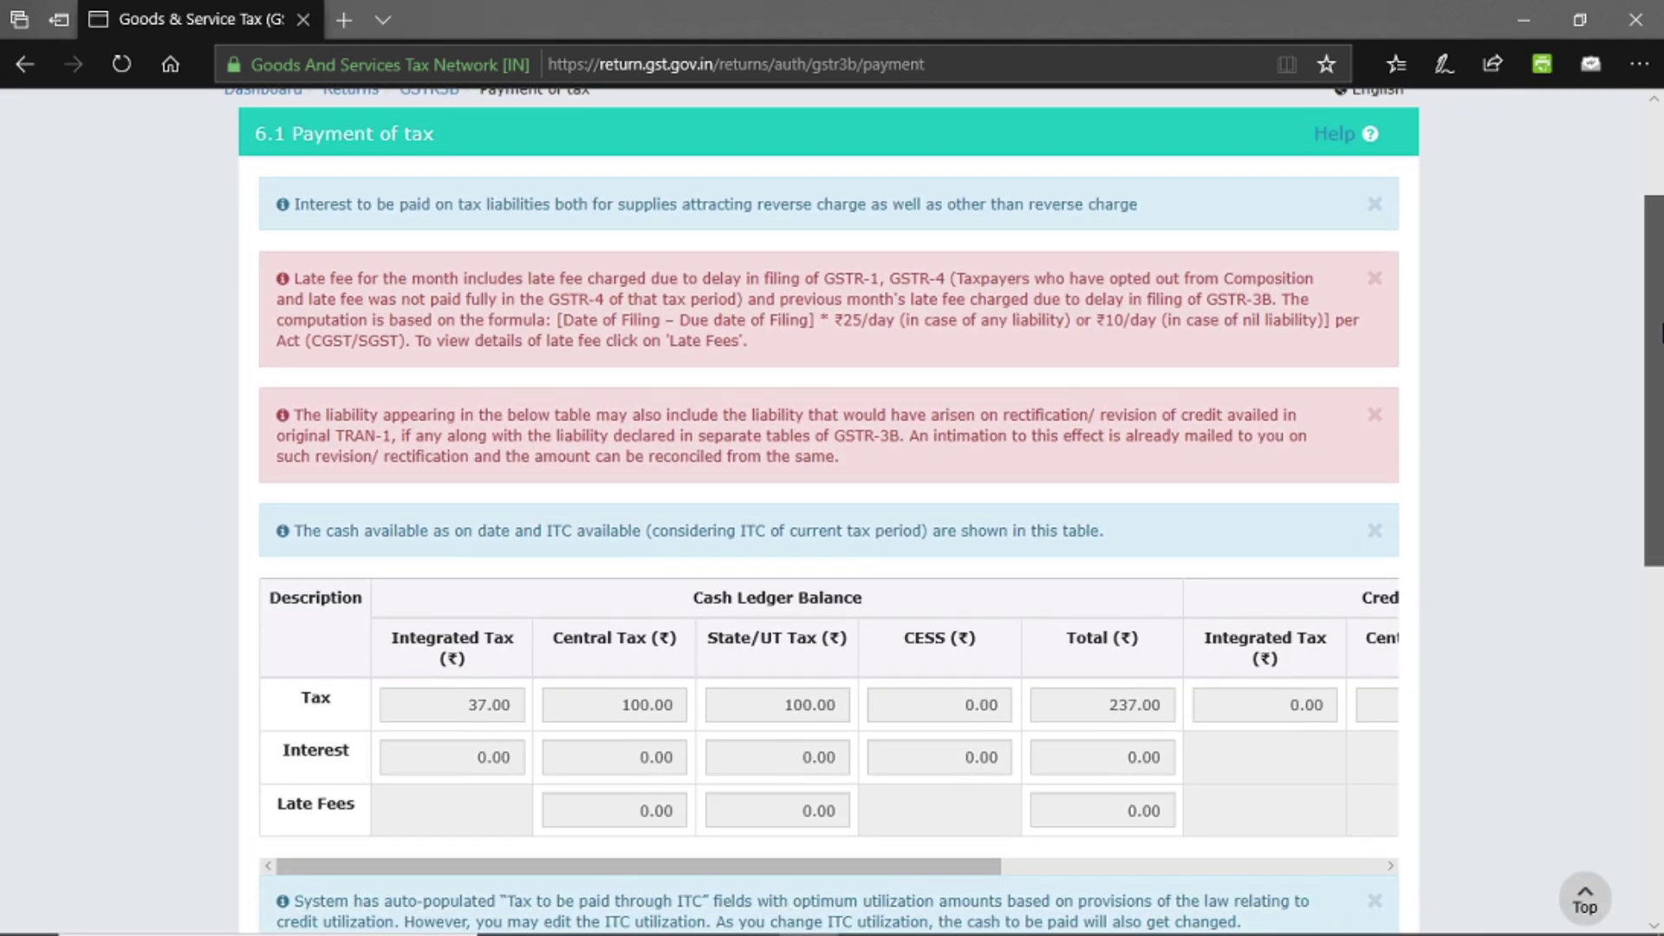
pyautogui.moveTo(1661, 331); pyautogui.dragTo(1661, 452)
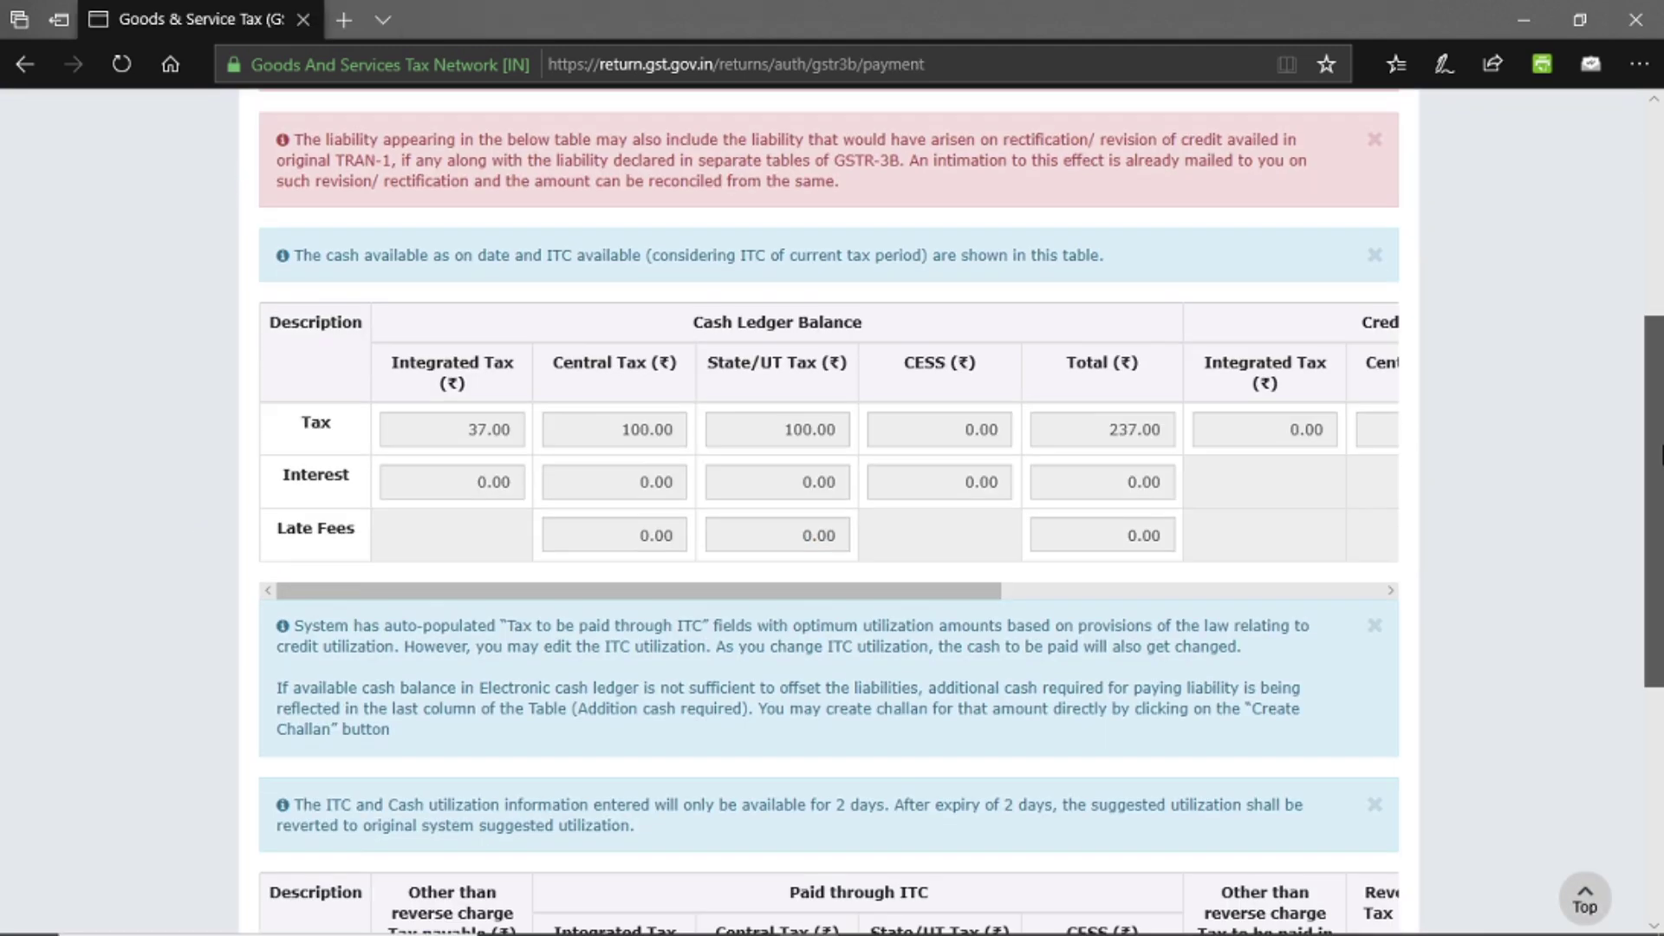
pyautogui.scroll(-5, 832, 512)
pyautogui.scroll(-2, 832, 745)
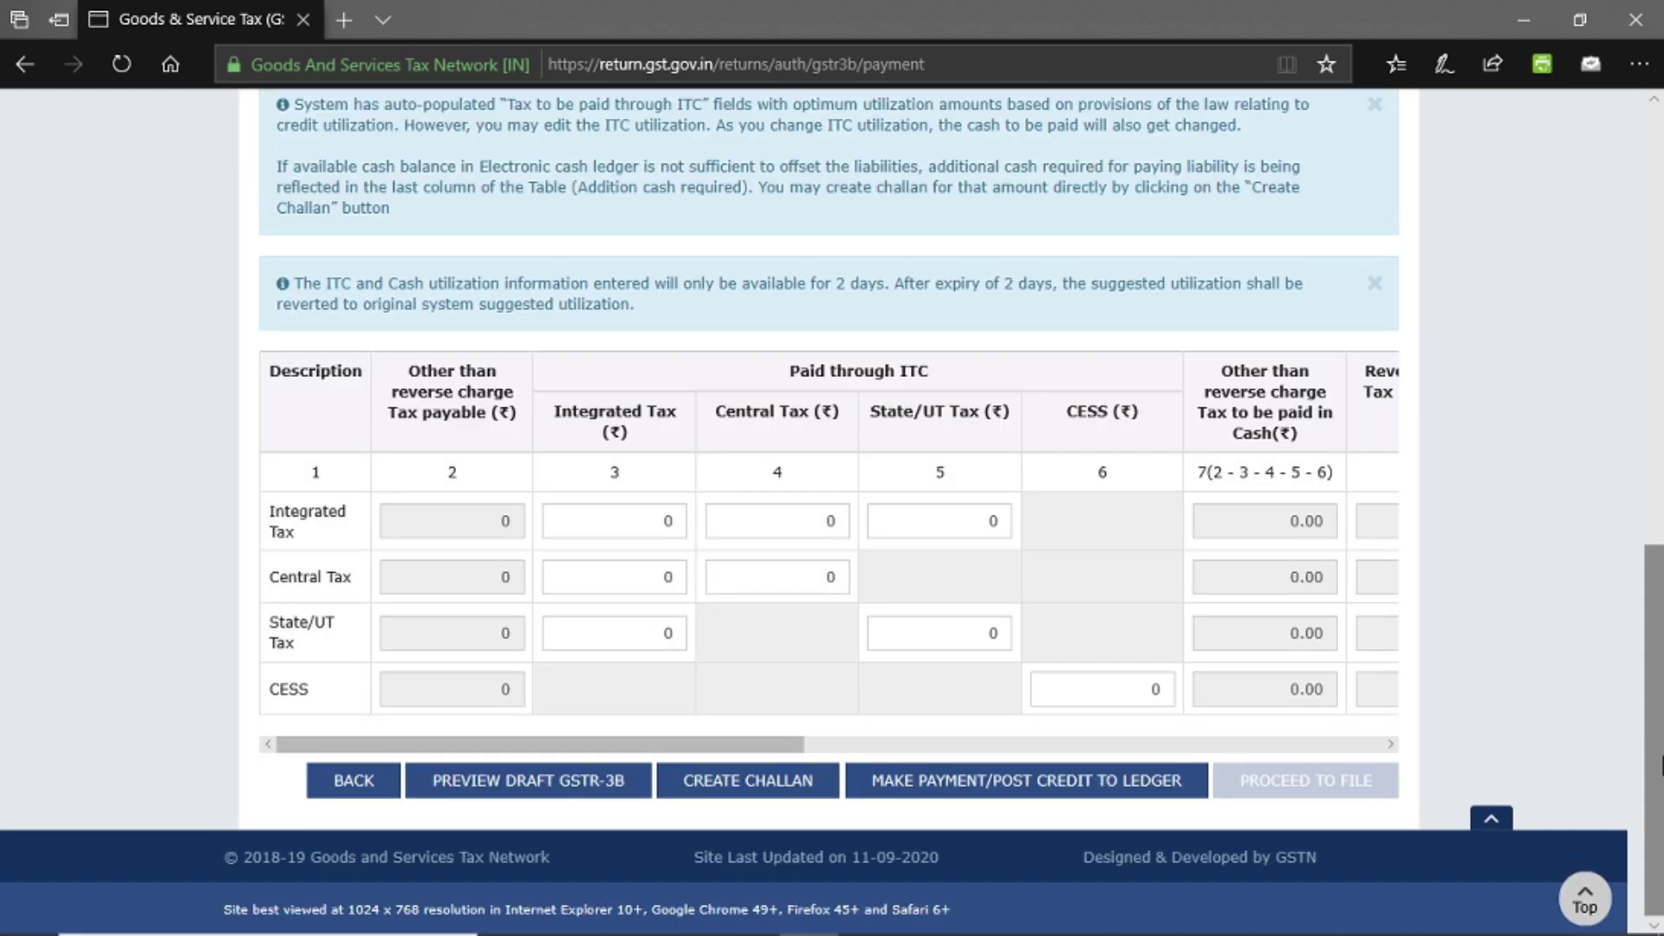
pyautogui.moveTo(790, 745); pyautogui.dragTo(1412, 733)
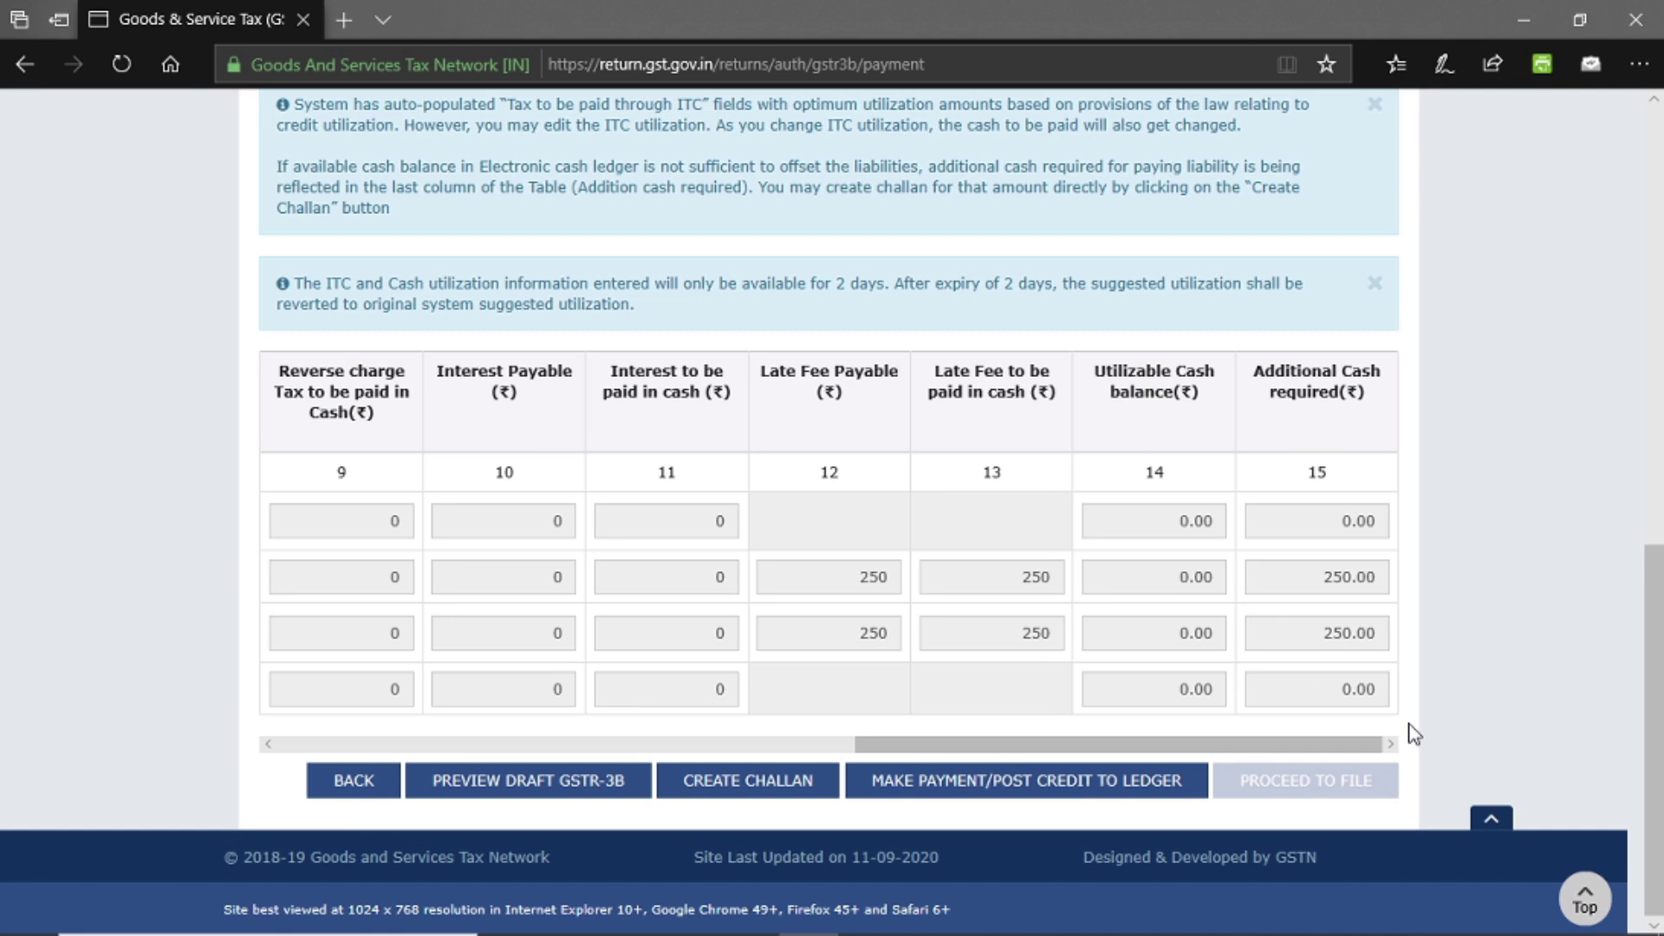